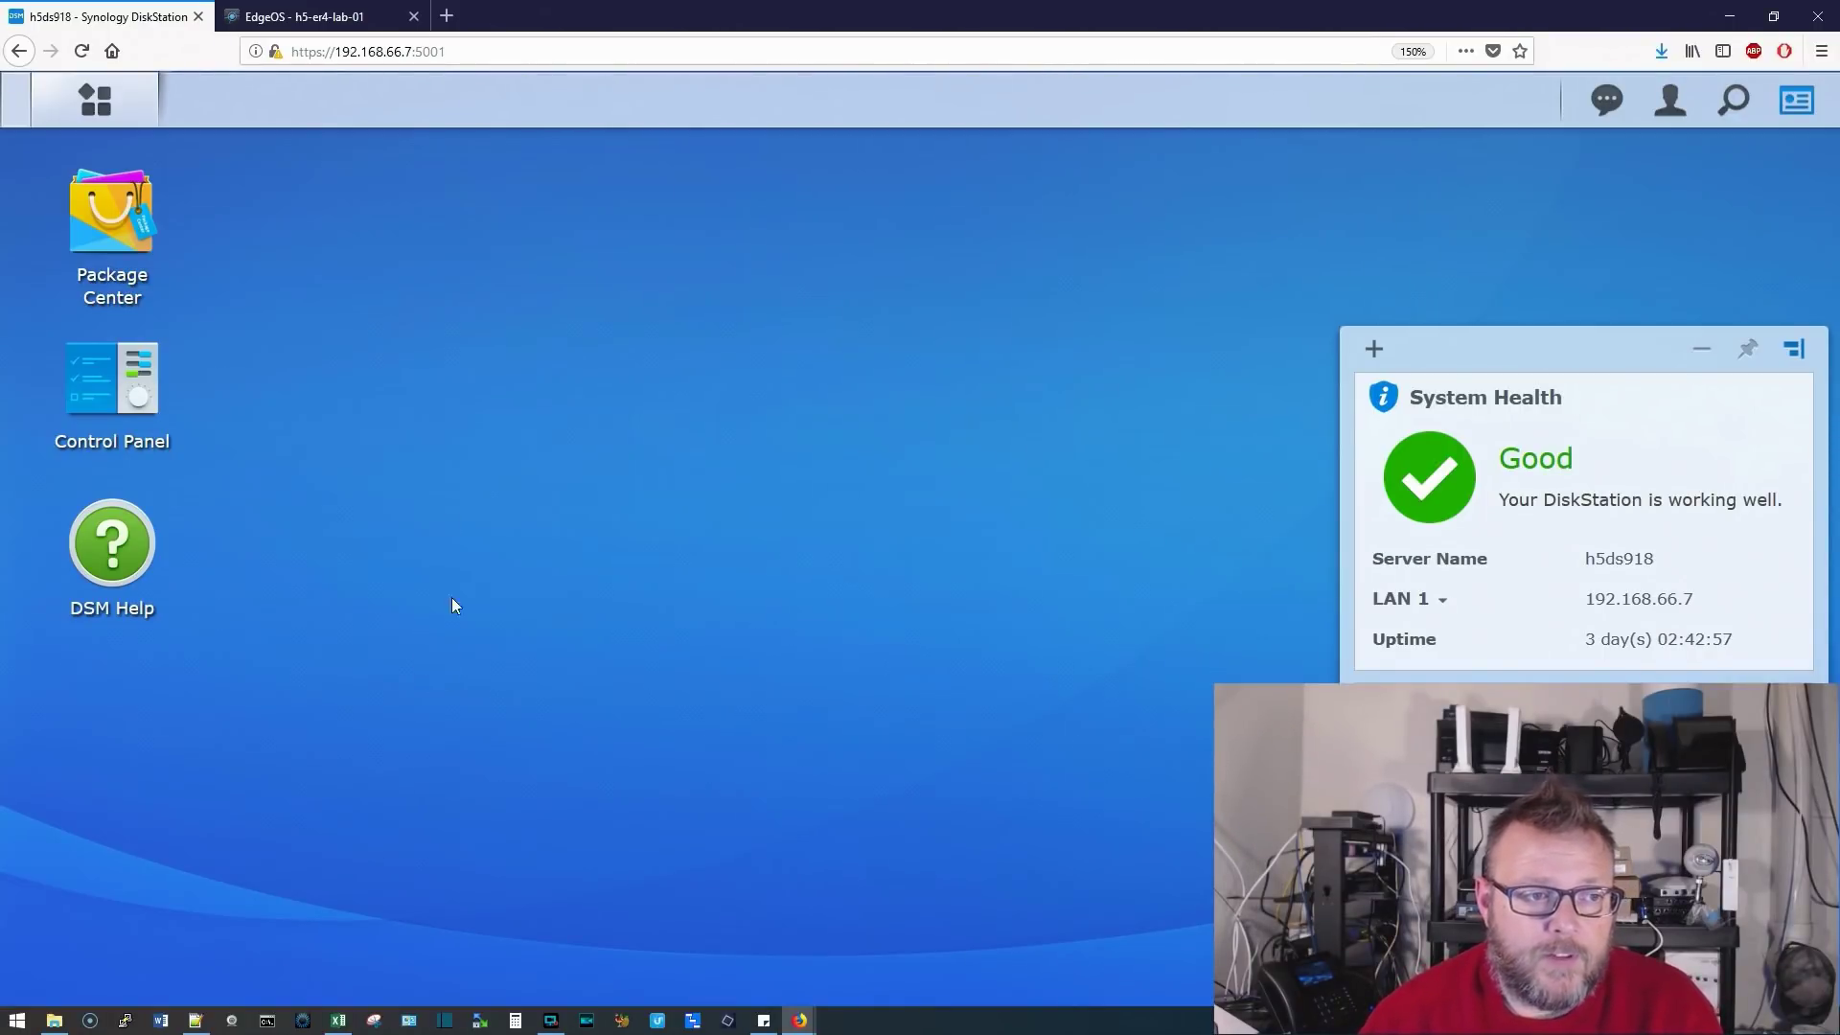
Install the VPN Server package from Package Center's All Packages list.
left_click(133, 227)
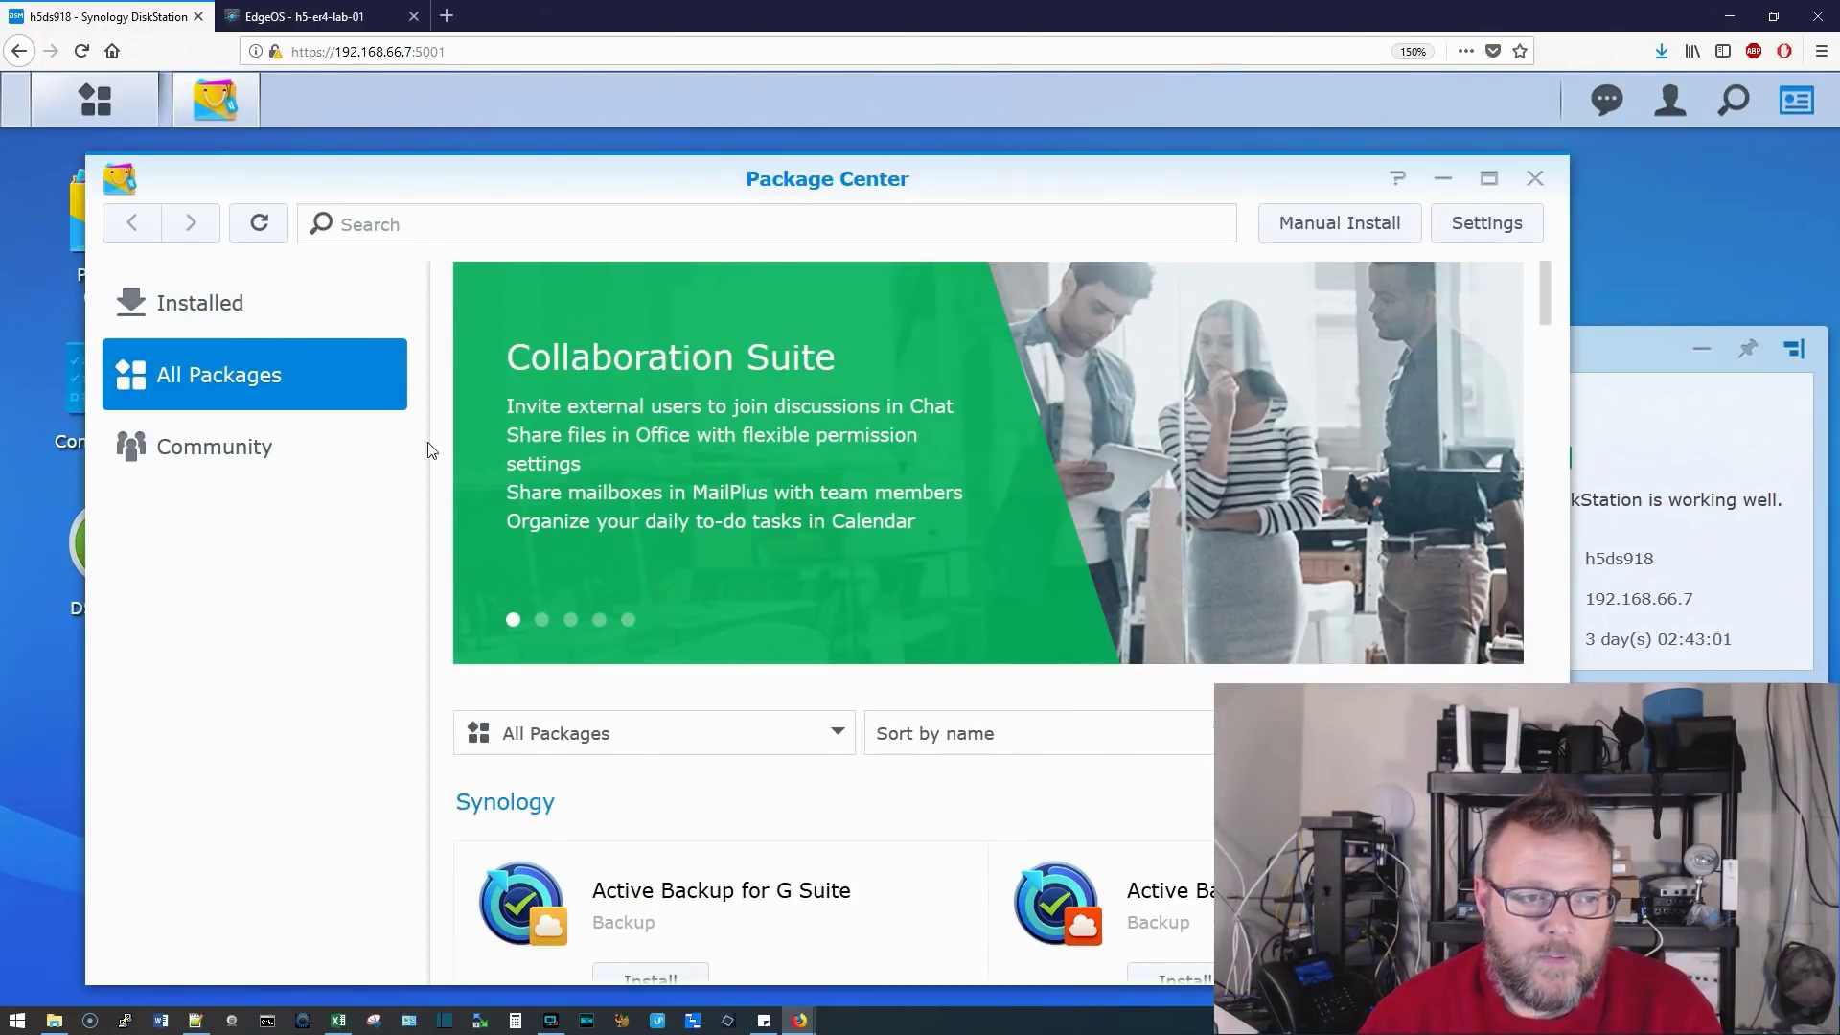
scroll(1059, 743, "down", 5)
scroll(1059, 743, "down", 5)
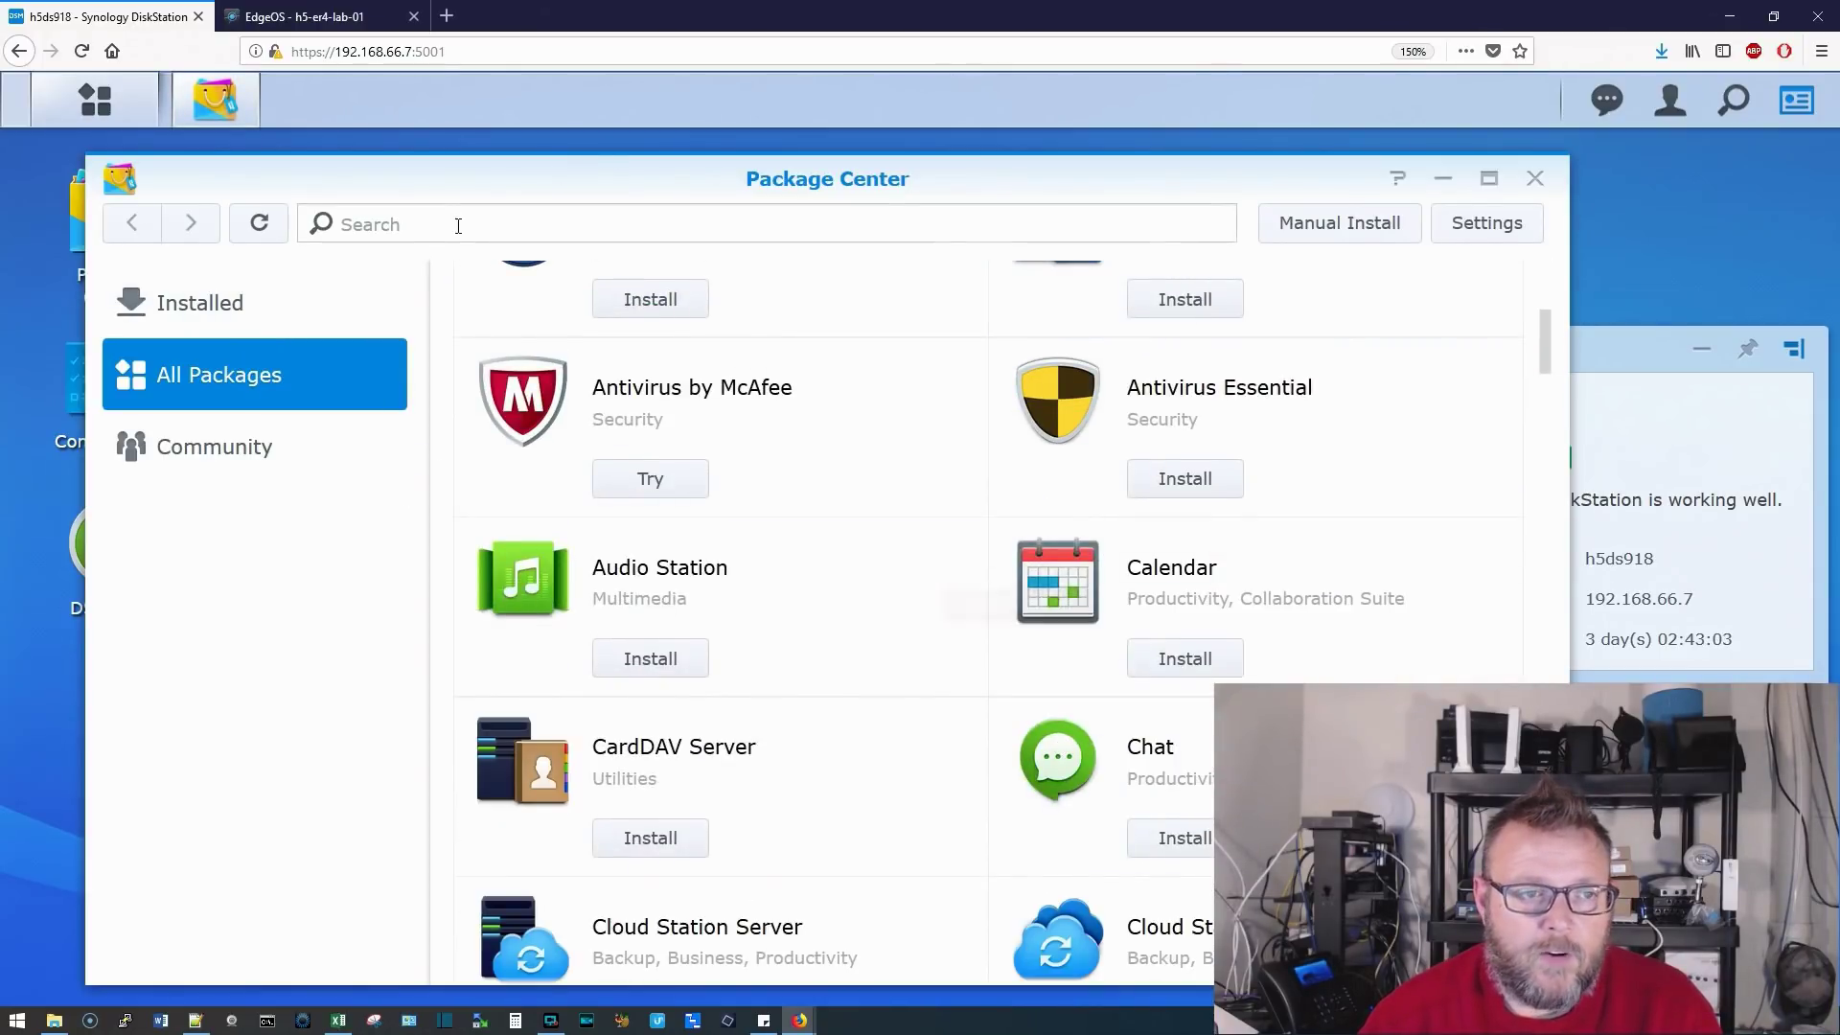
scroll(1070, 548, "down", 20)
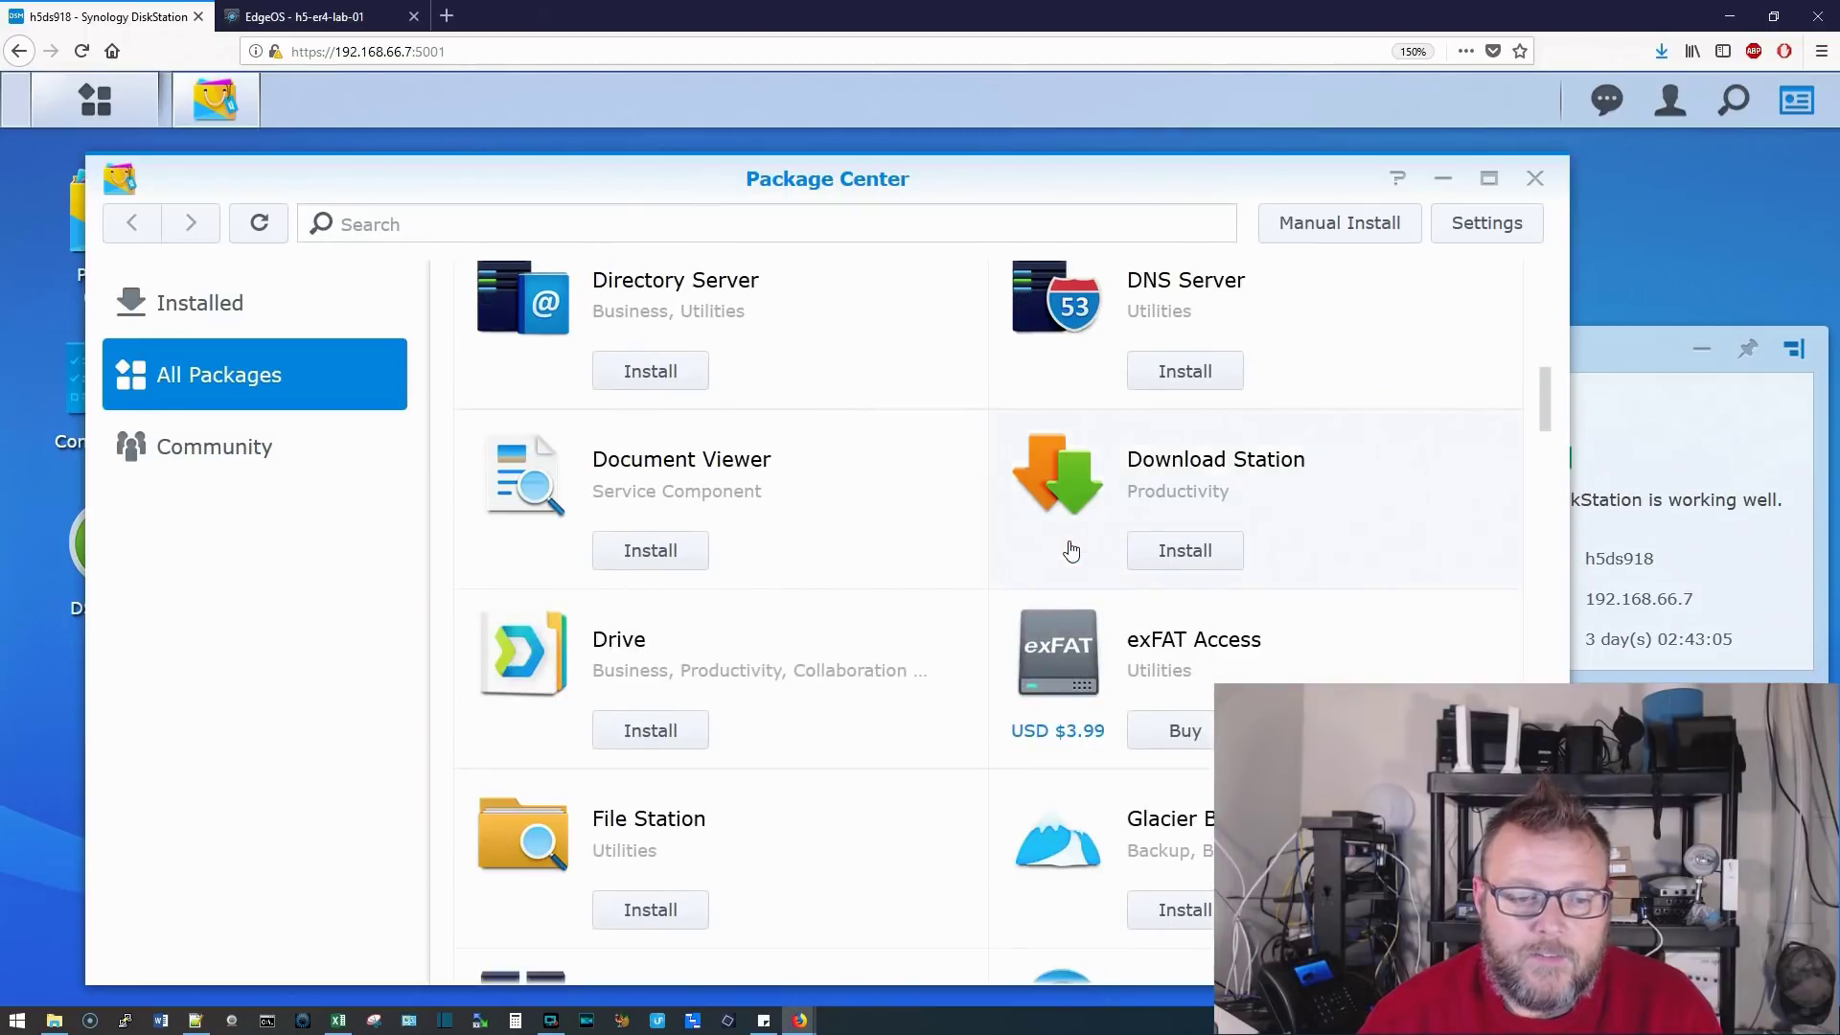
scroll(1070, 549, "down", 12)
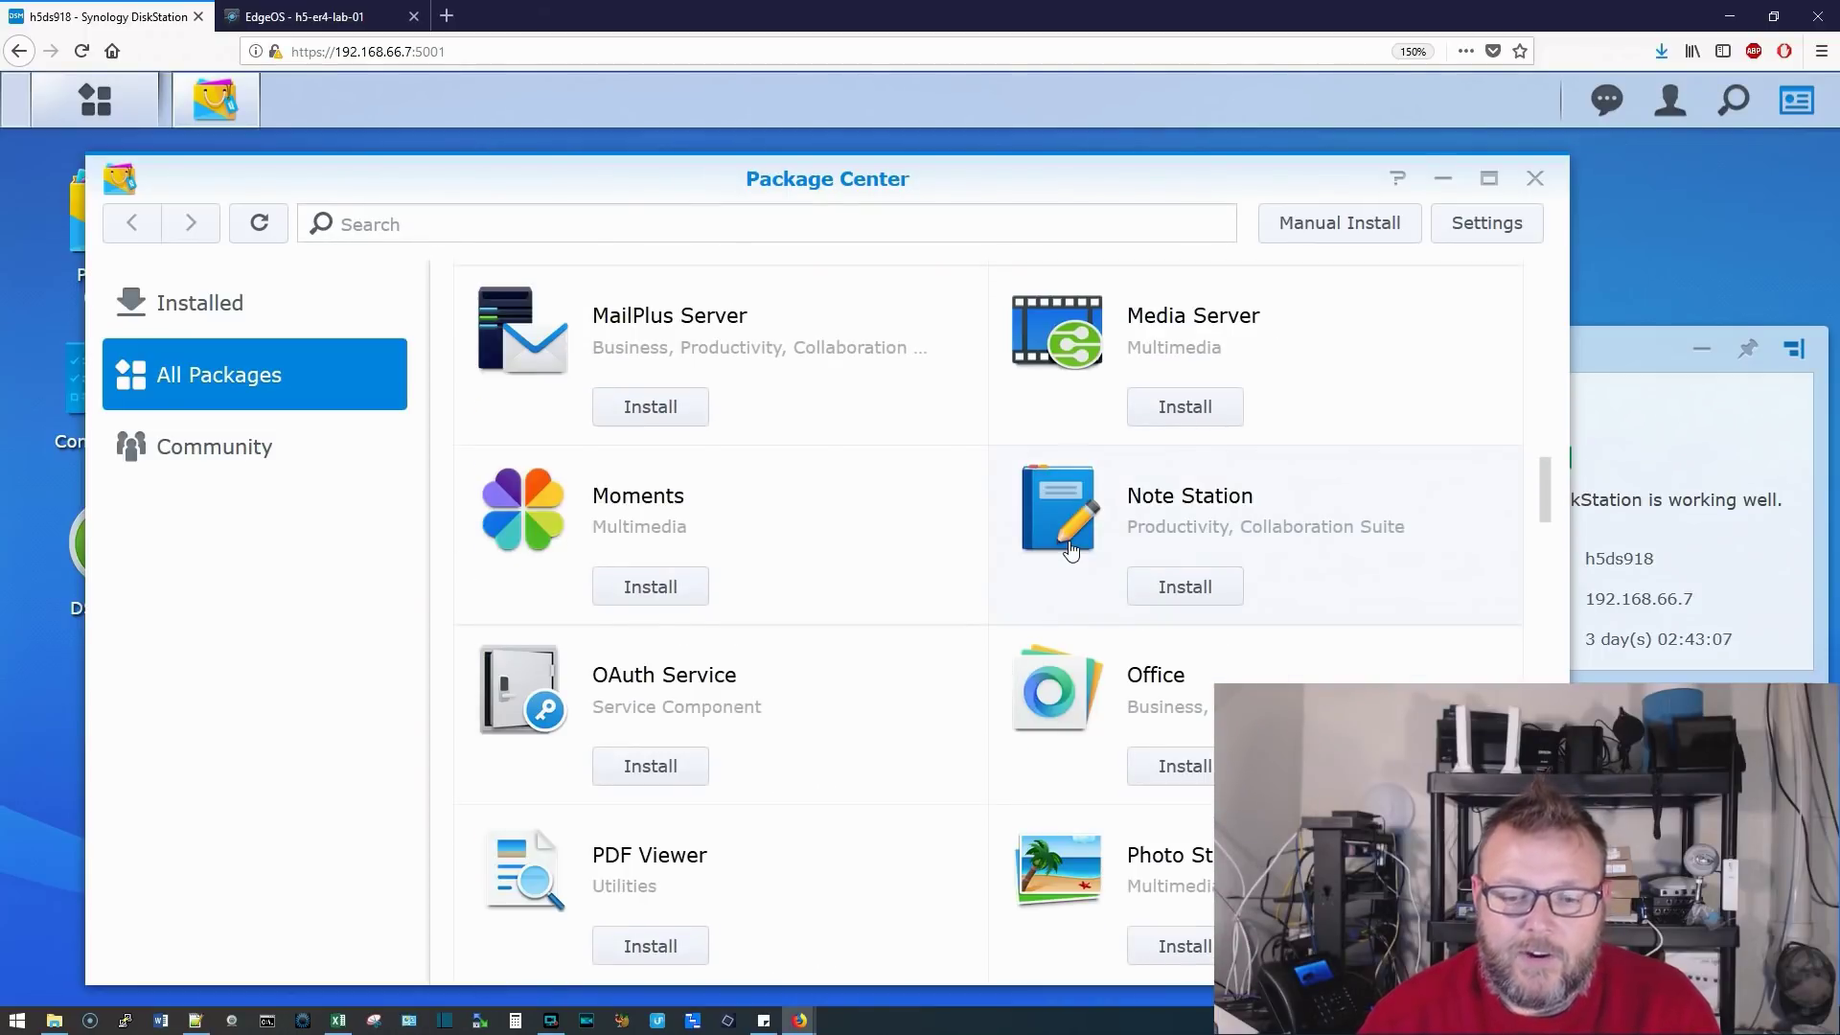
scroll(1070, 548, "down", 5)
scroll(1070, 548, "down", 11)
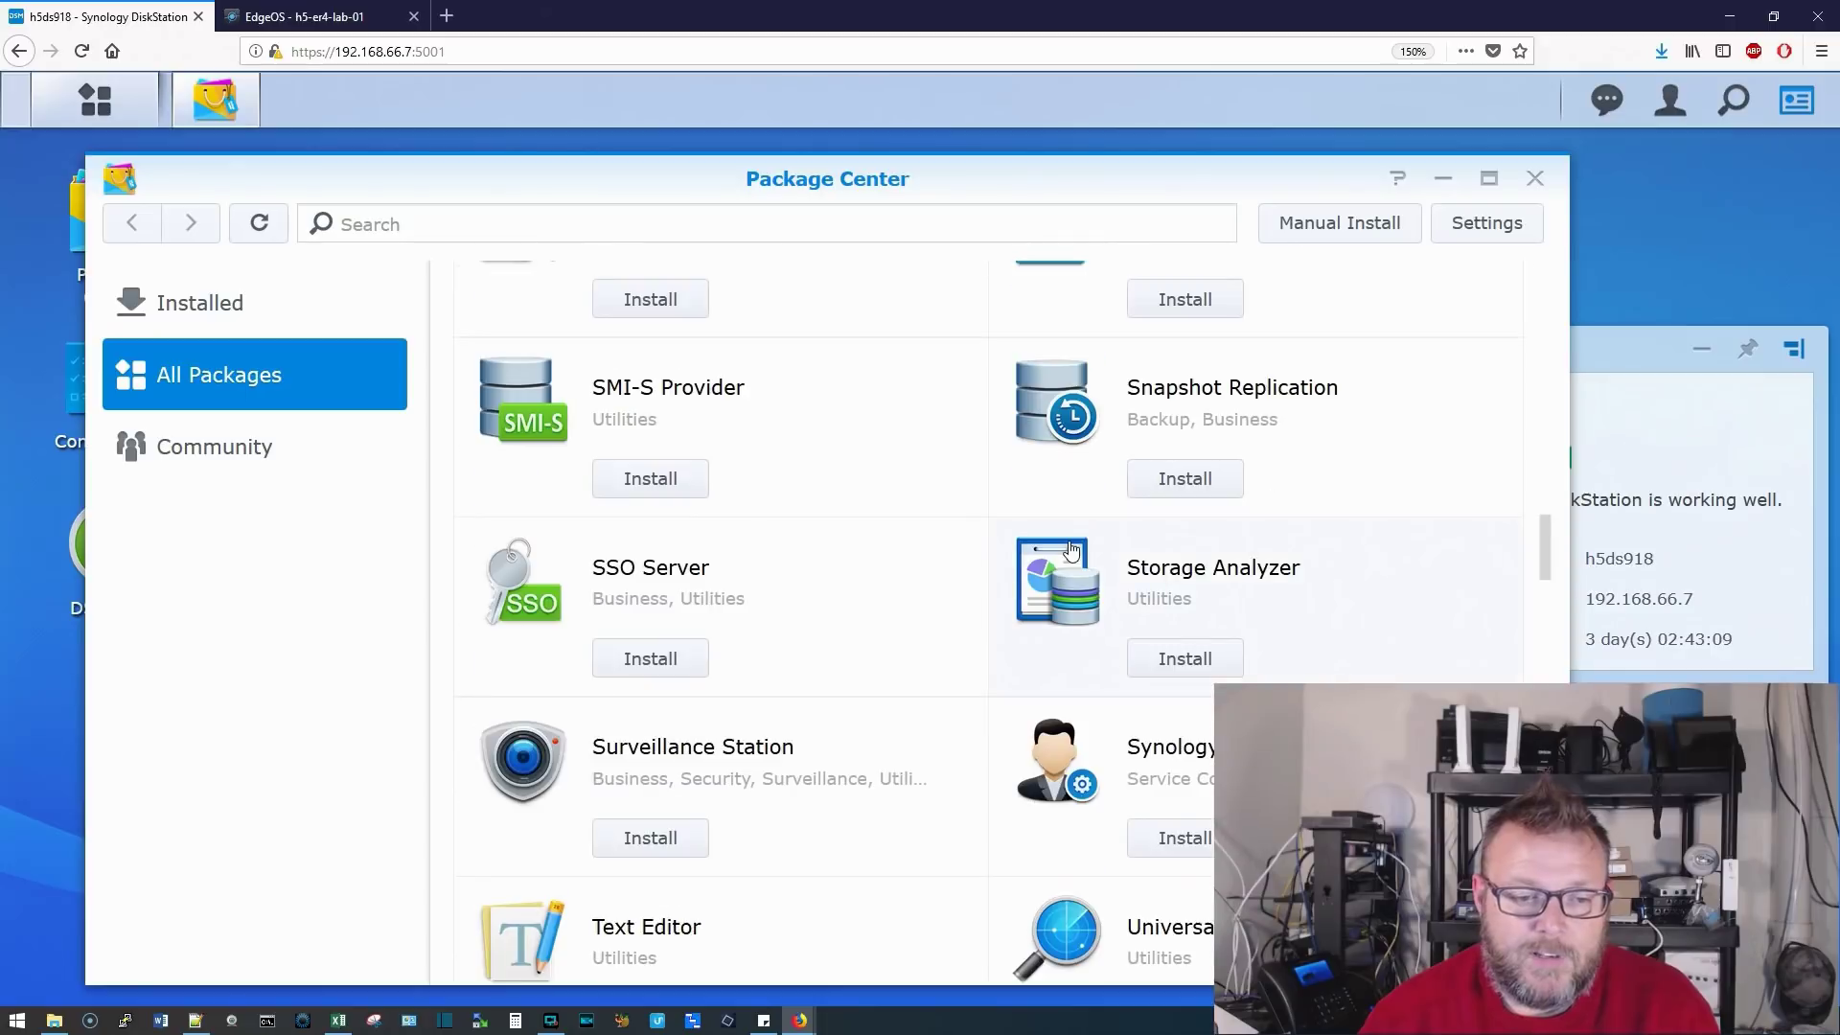
scroll(1071, 548, "down", 5)
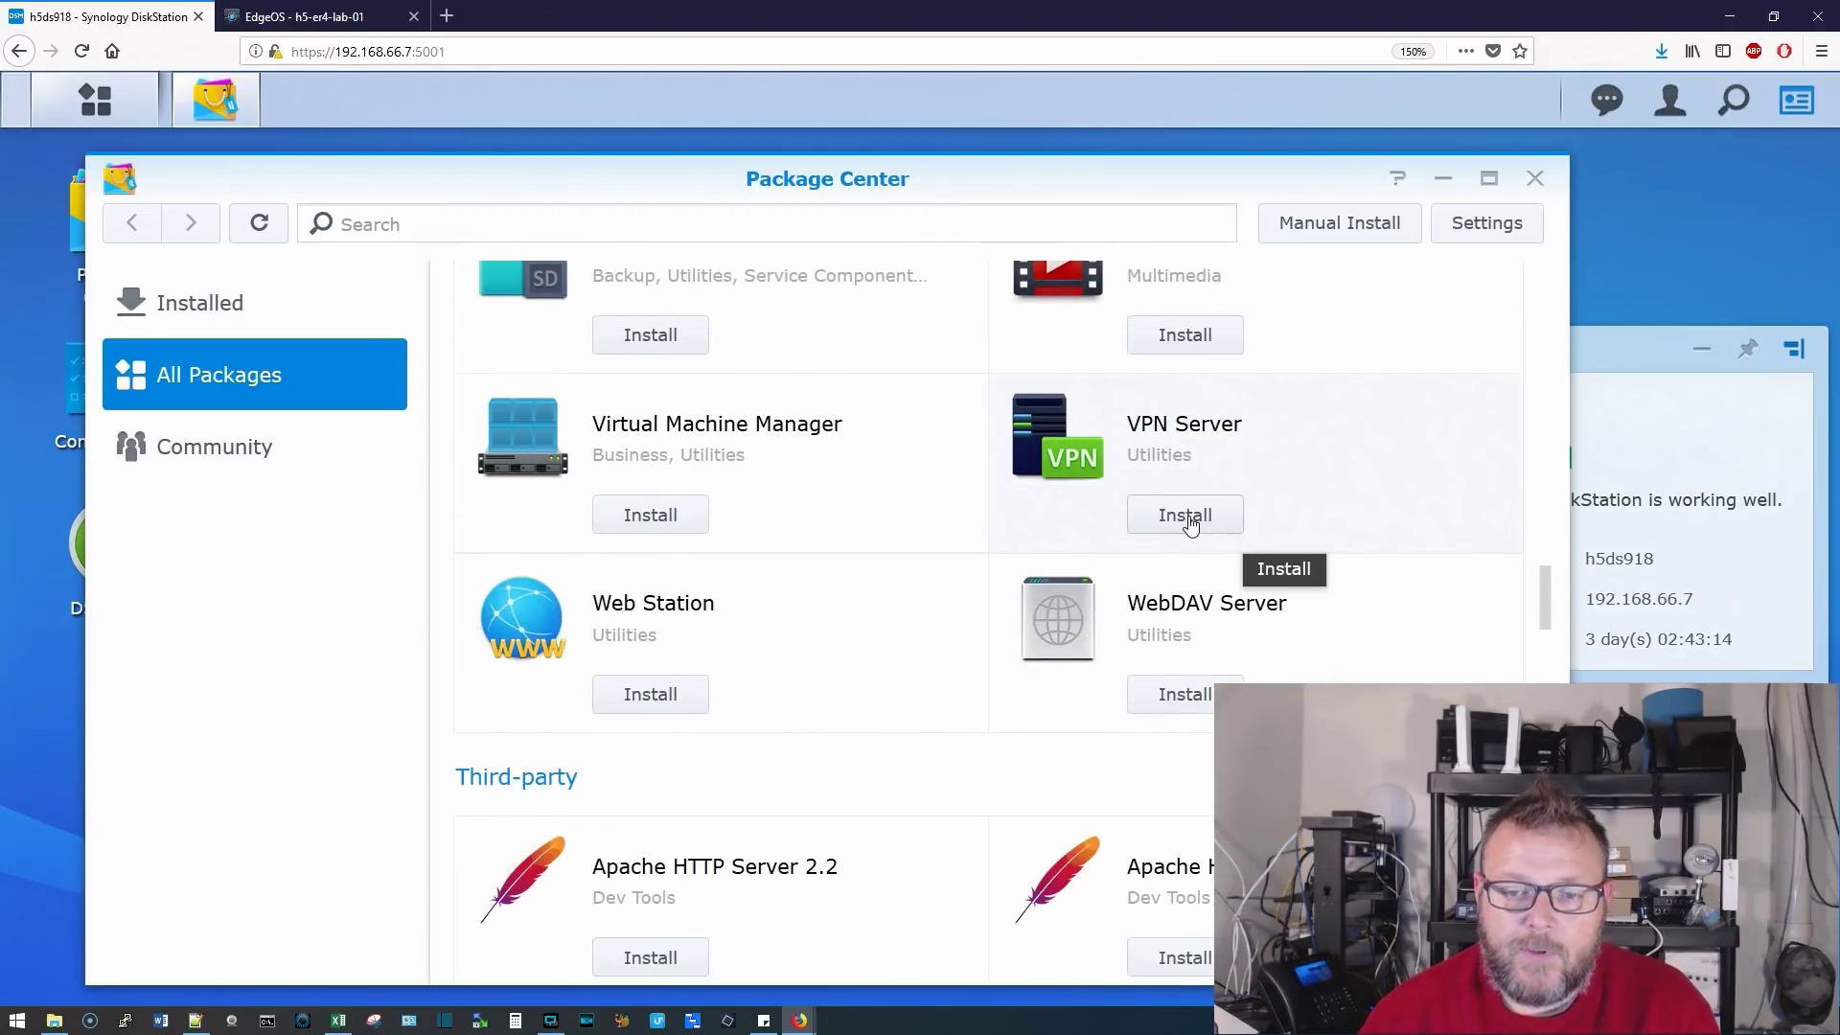
left_click(1189, 516)
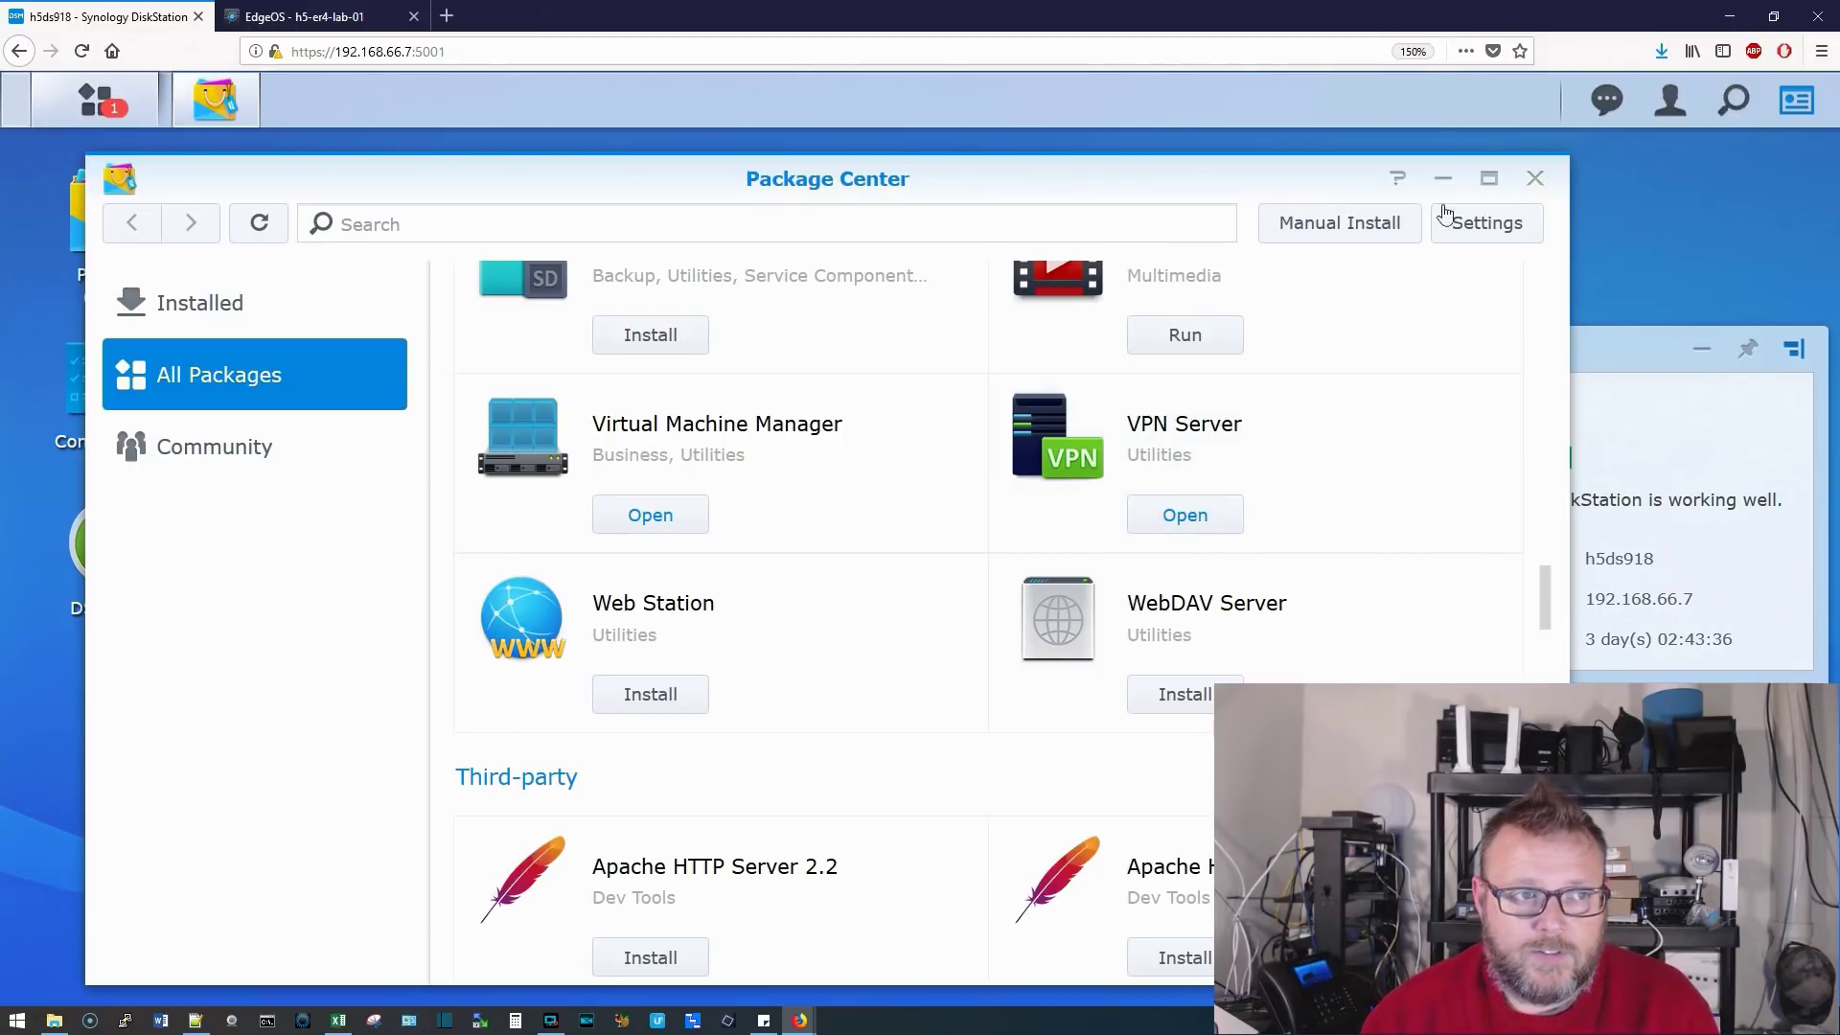
Launch VPN Server from the Main Menu, move its window left, and close Package Center.
left_click(100, 104)
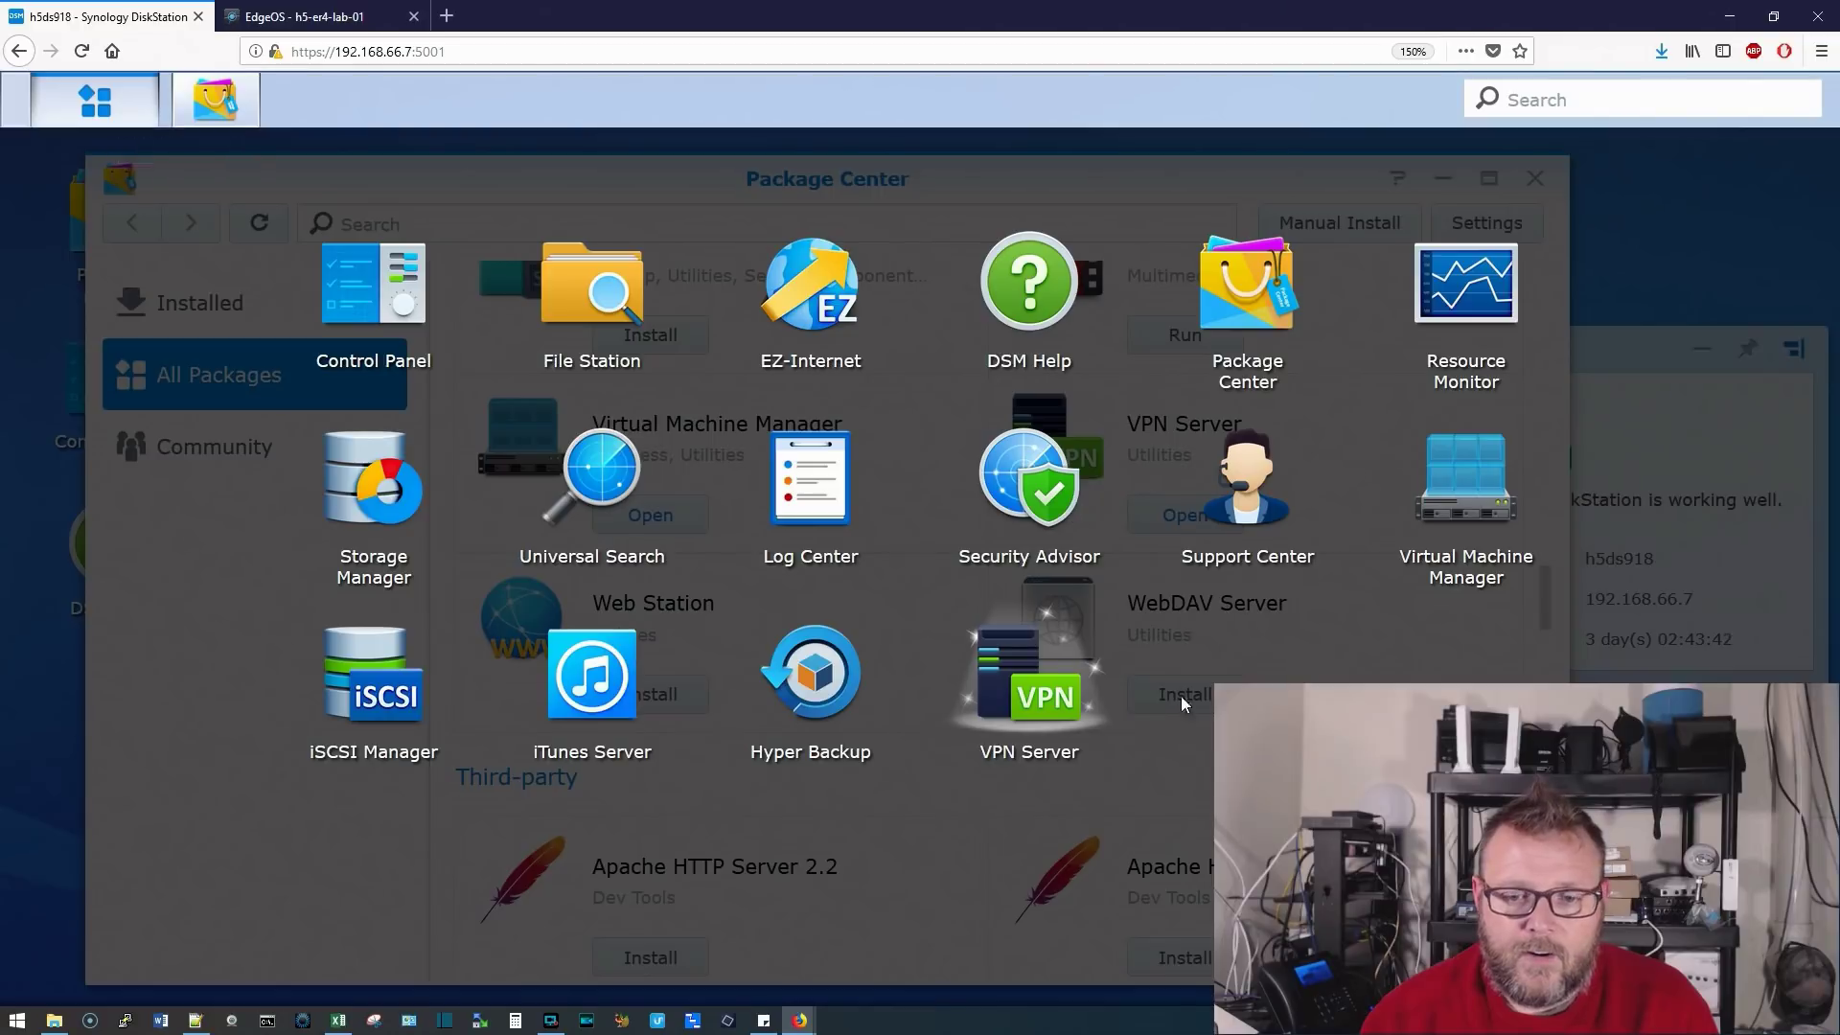
left_click(1246, 613)
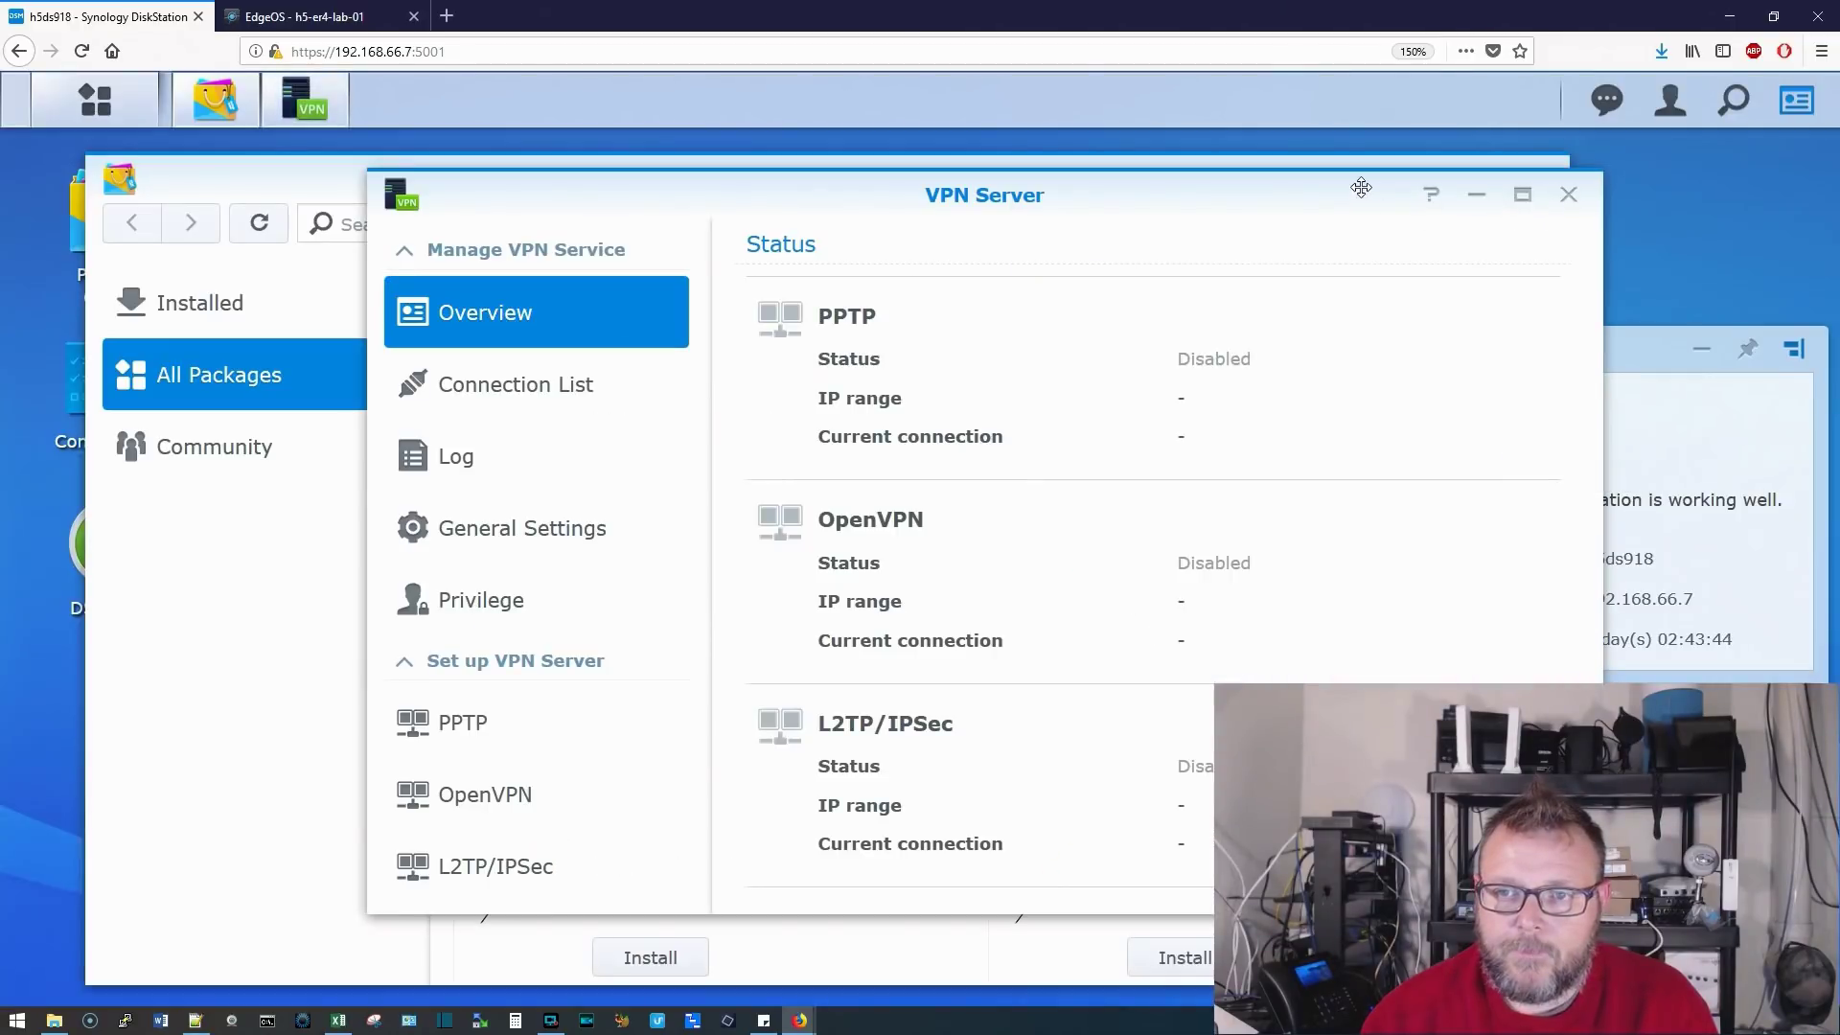
left_click_drag(1317, 189, 918, 159)
left_click(1535, 178)
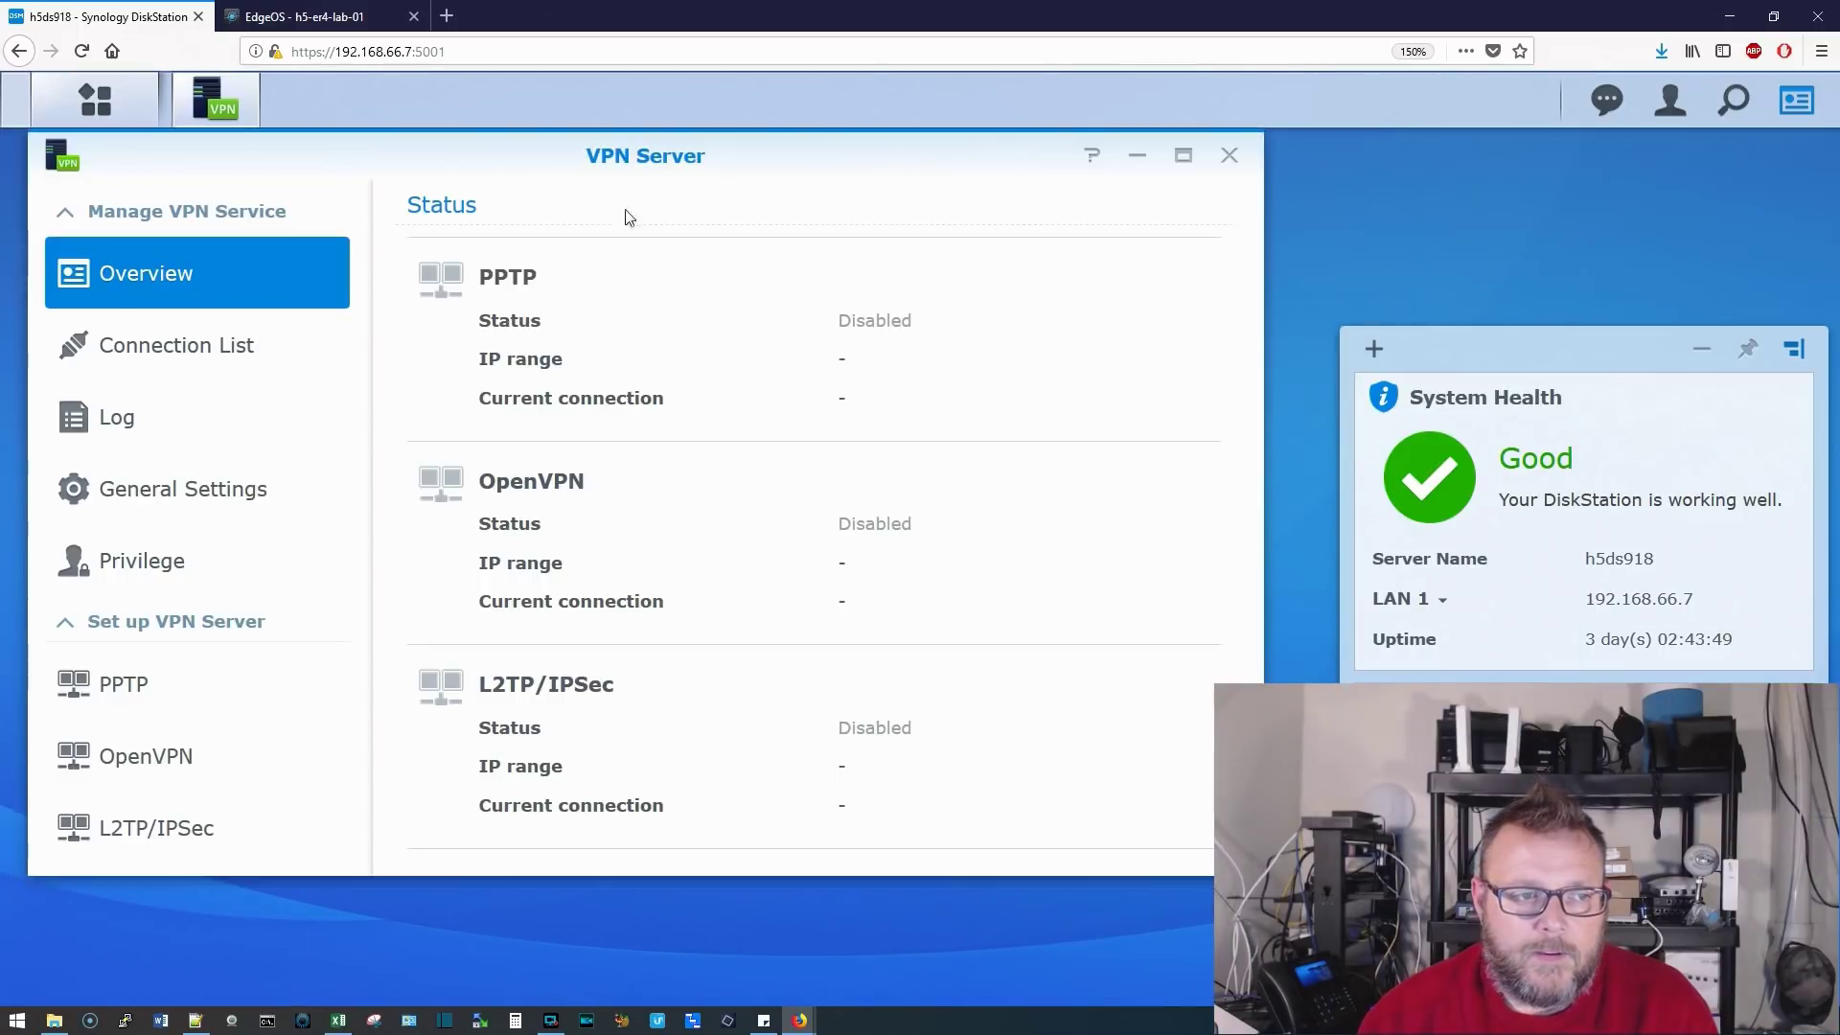
Browse VPN Server's Connection List, Log and General Settings, ending on the Privilege user table.
left_click(201, 368)
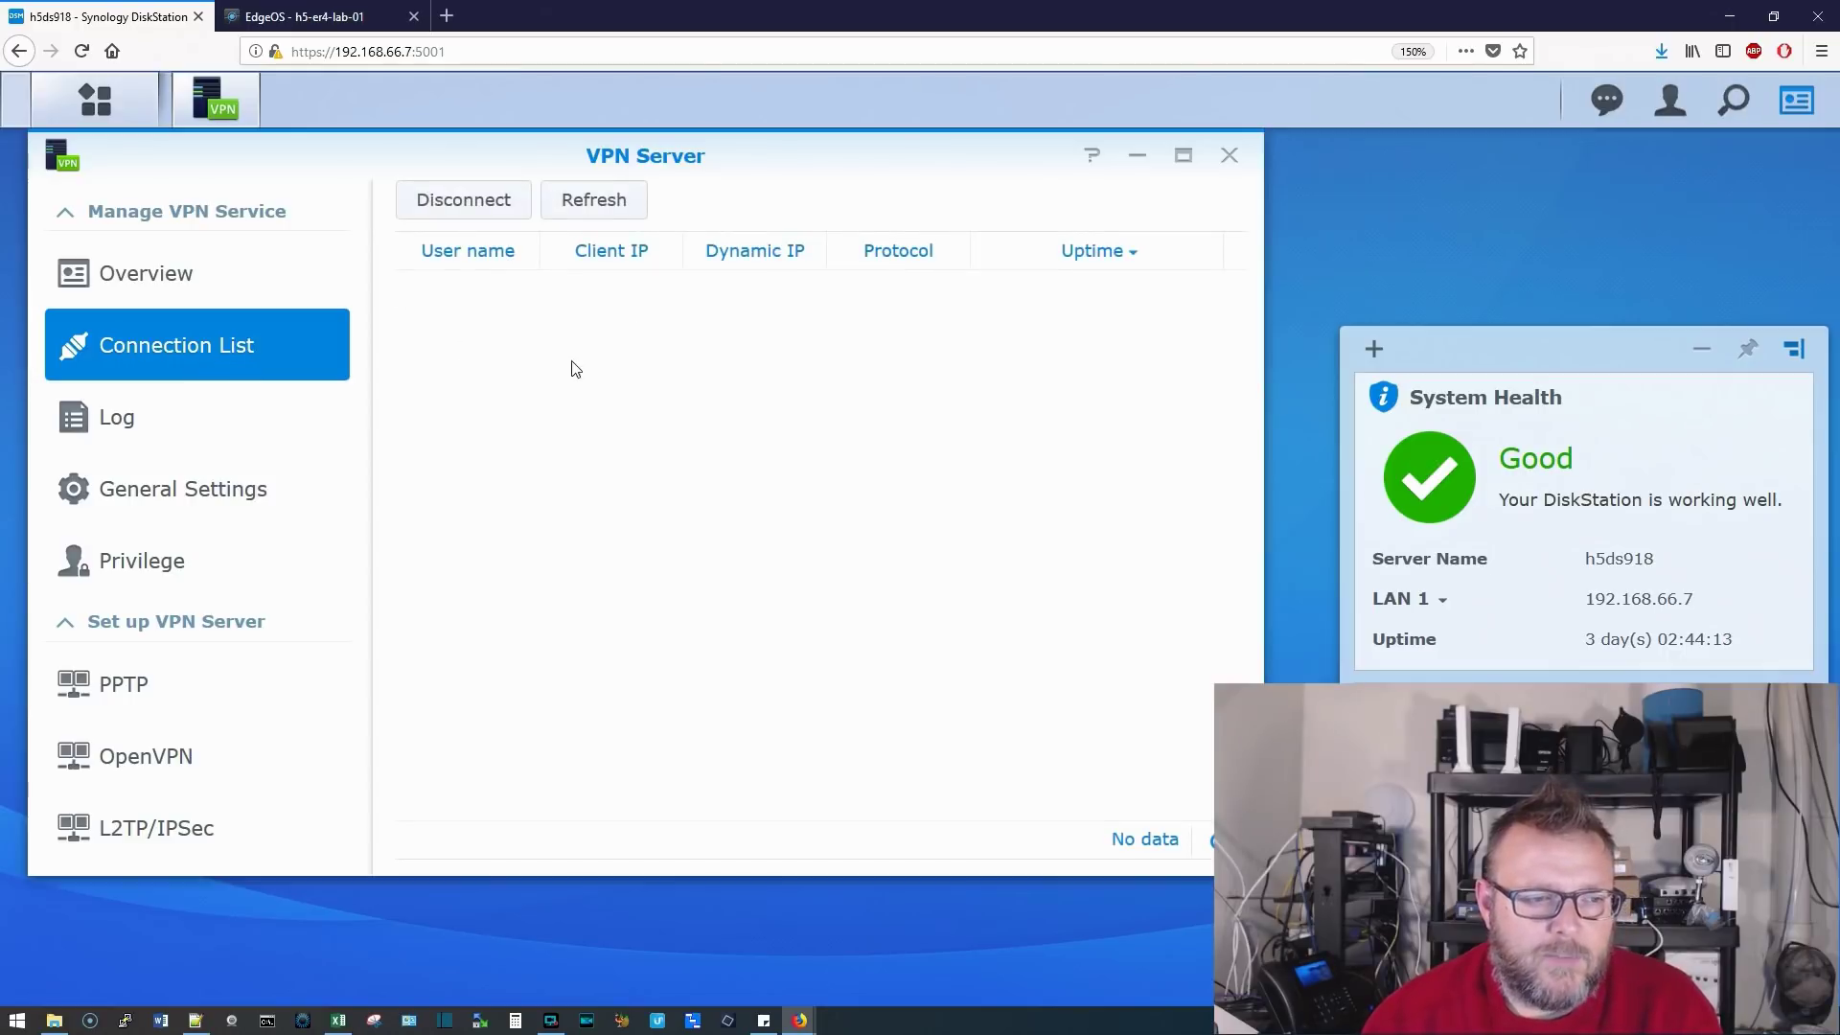
left_click(142, 428)
left_click(213, 511)
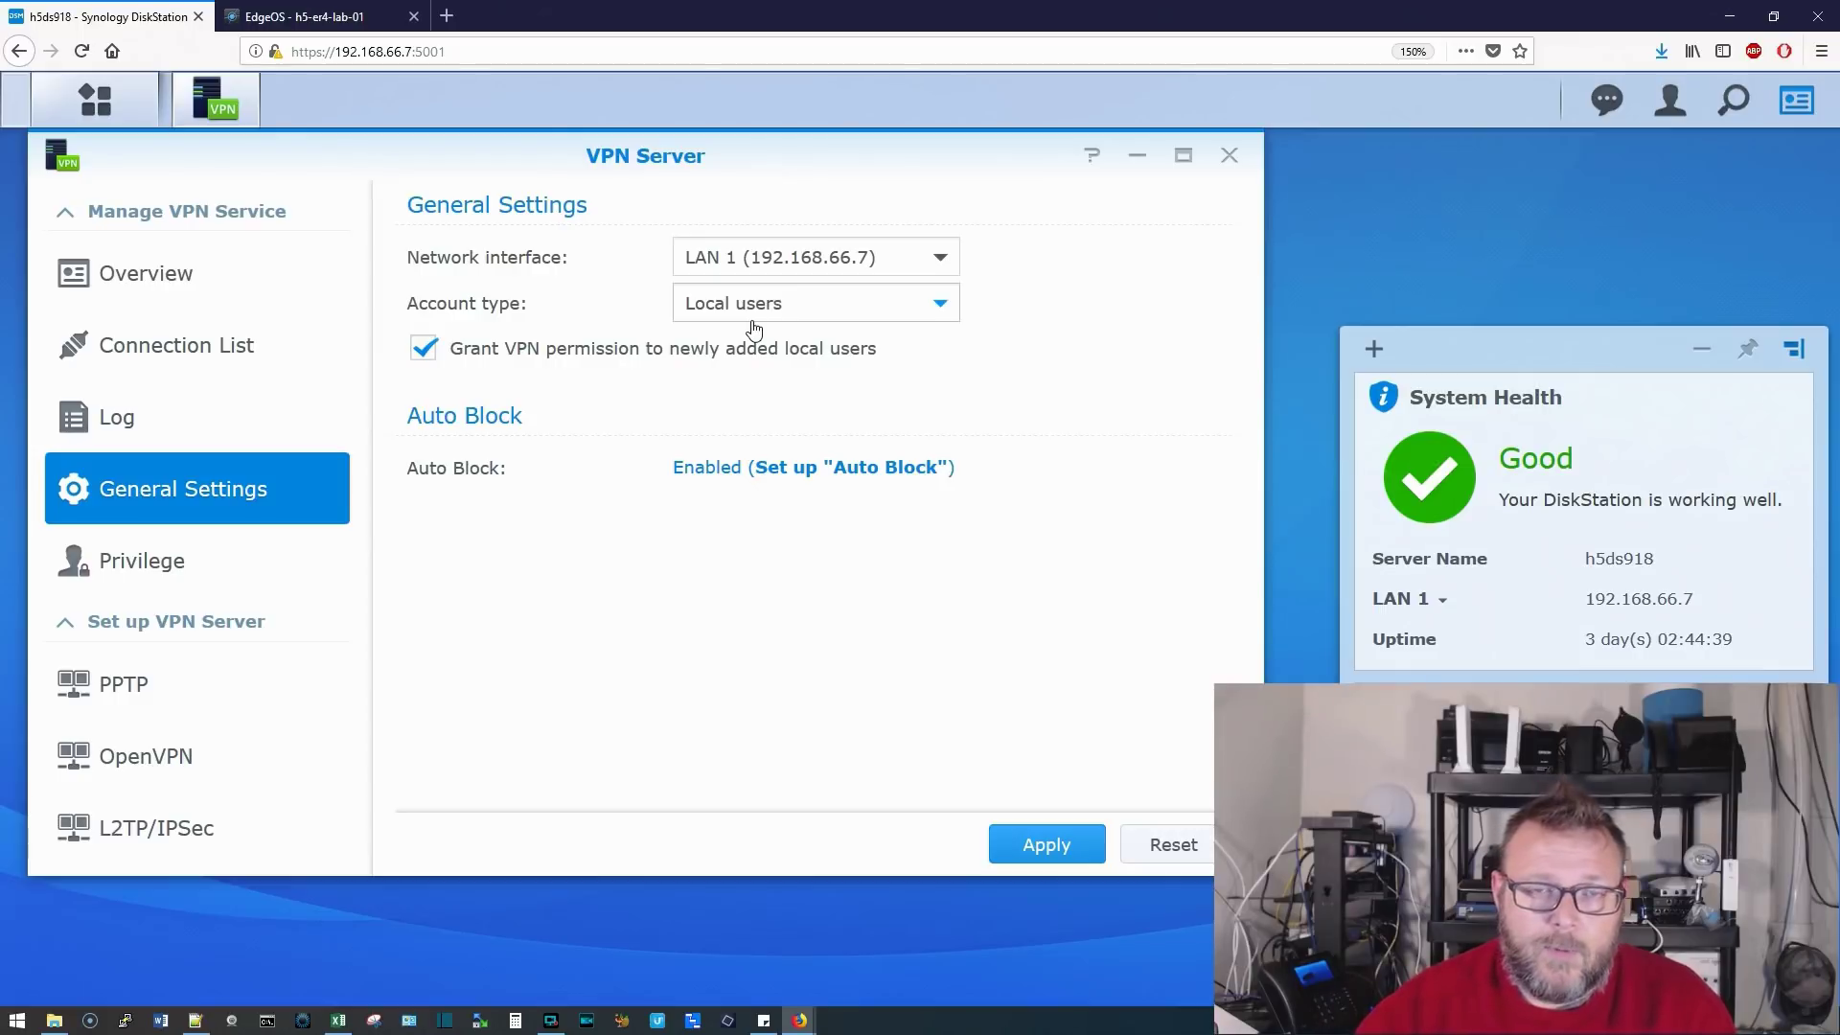
left_click(153, 560)
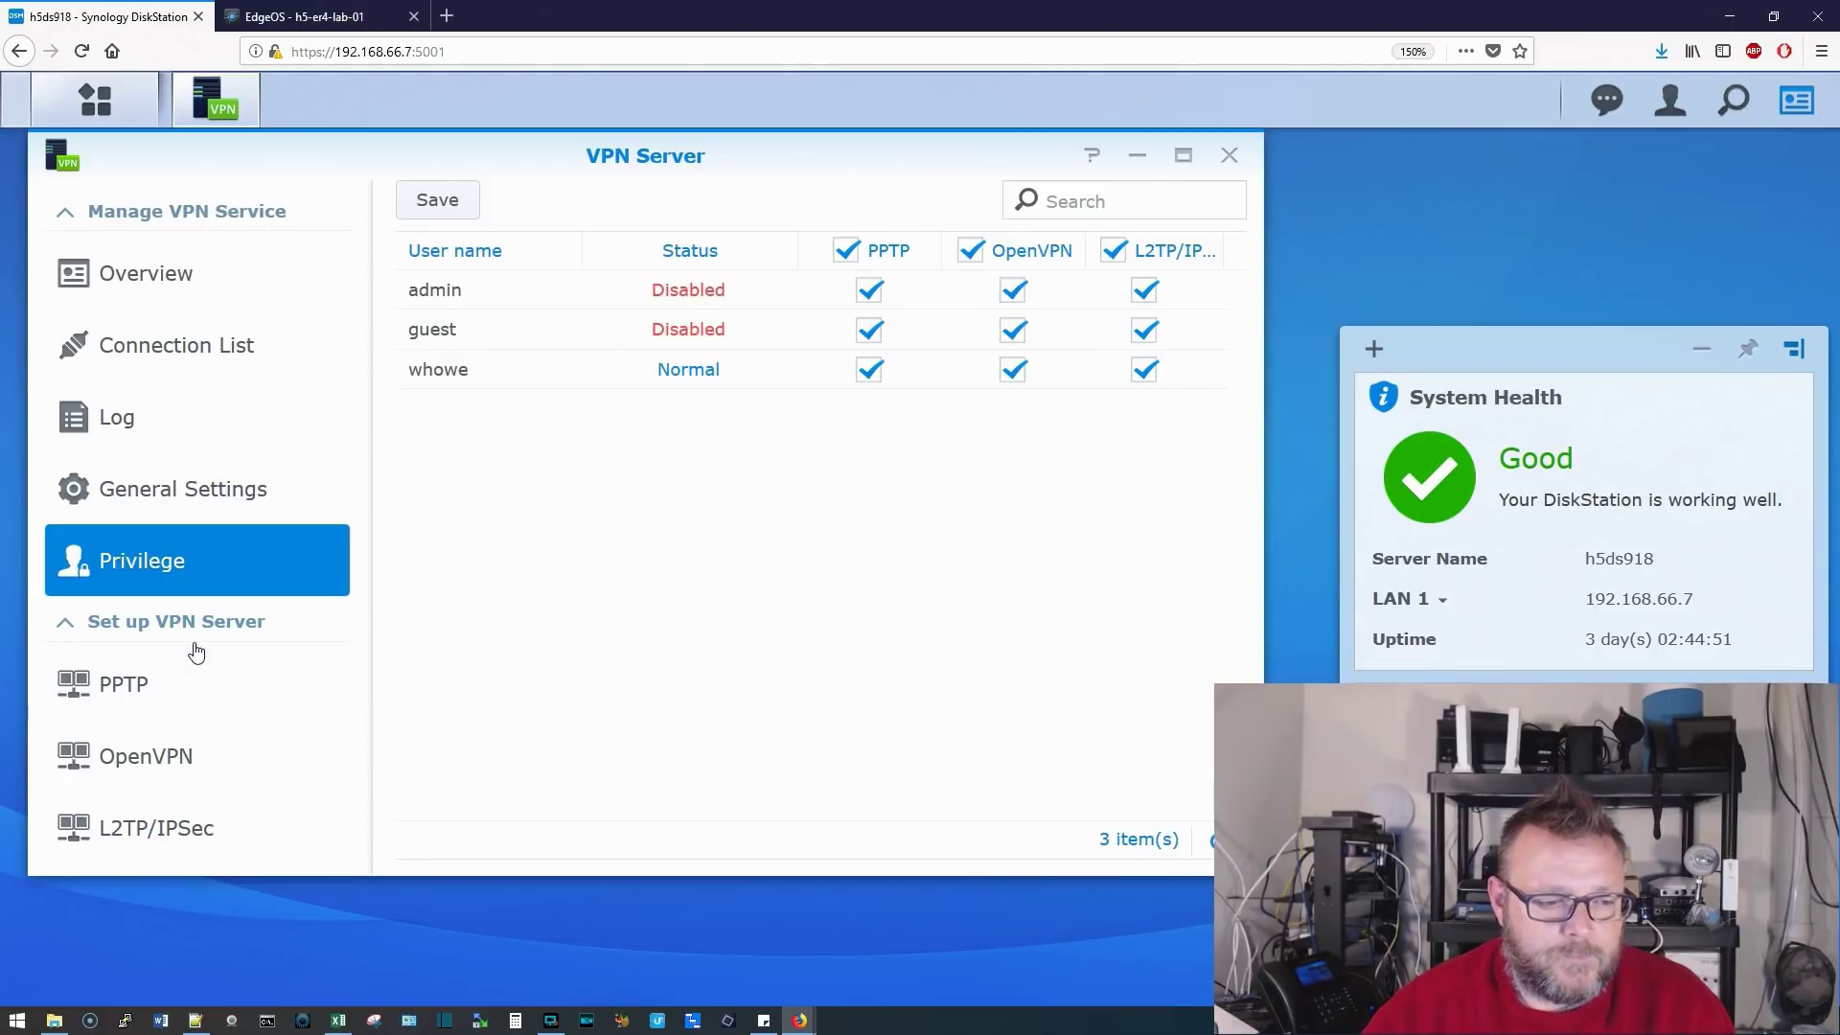
Look through the PPTP, OpenVPN and L2TP/IPSec pages, toggling Enable PPTP on and back off.
left_click(155, 678)
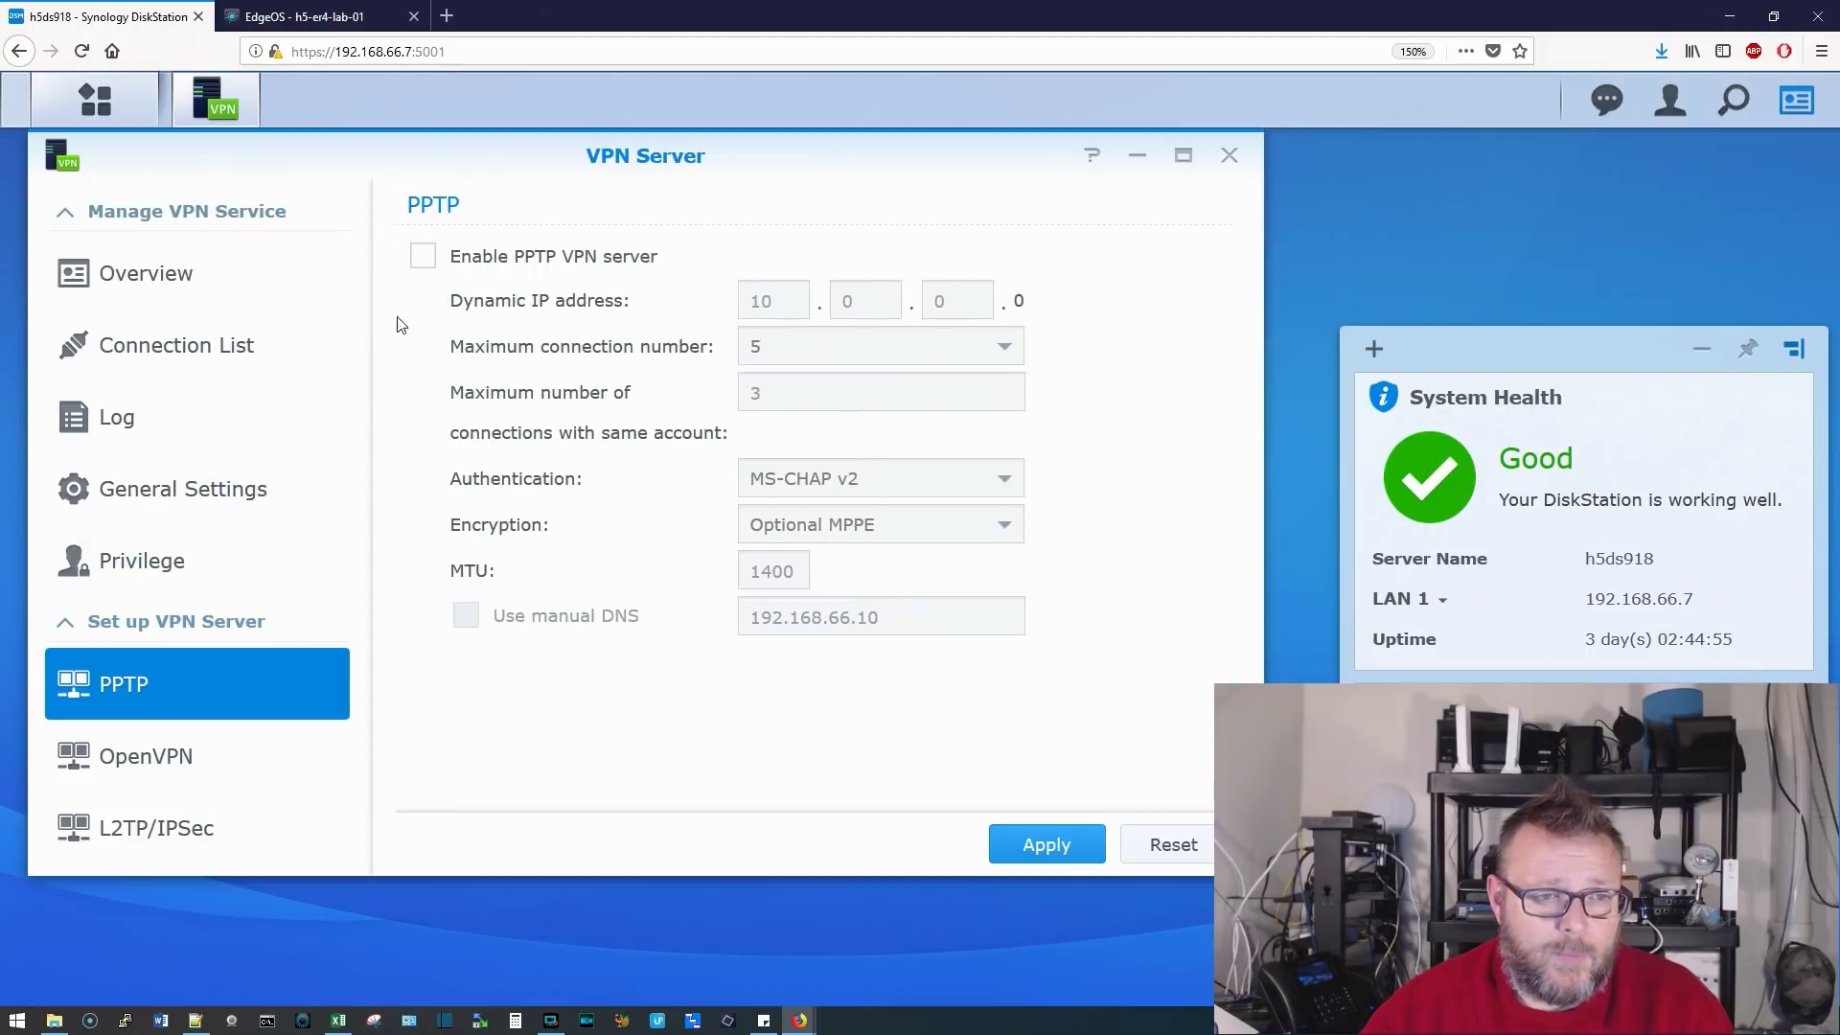
left_click(188, 761)
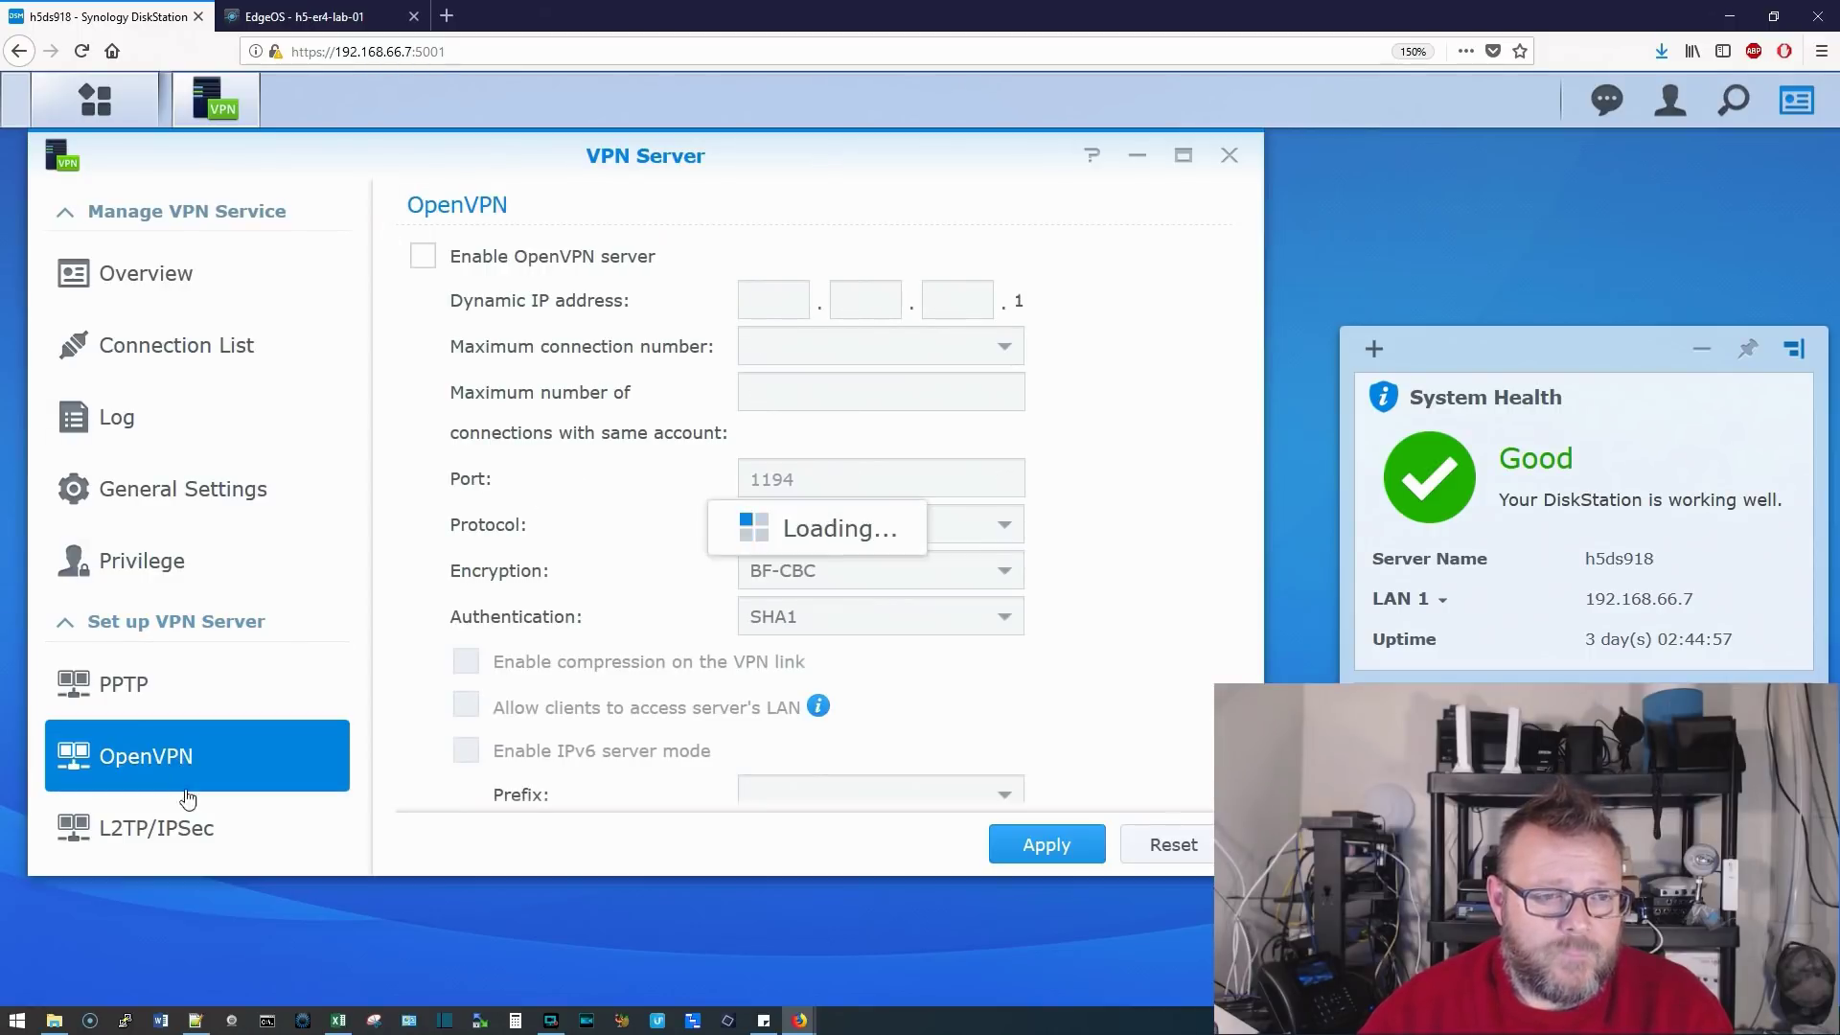
left_click(187, 829)
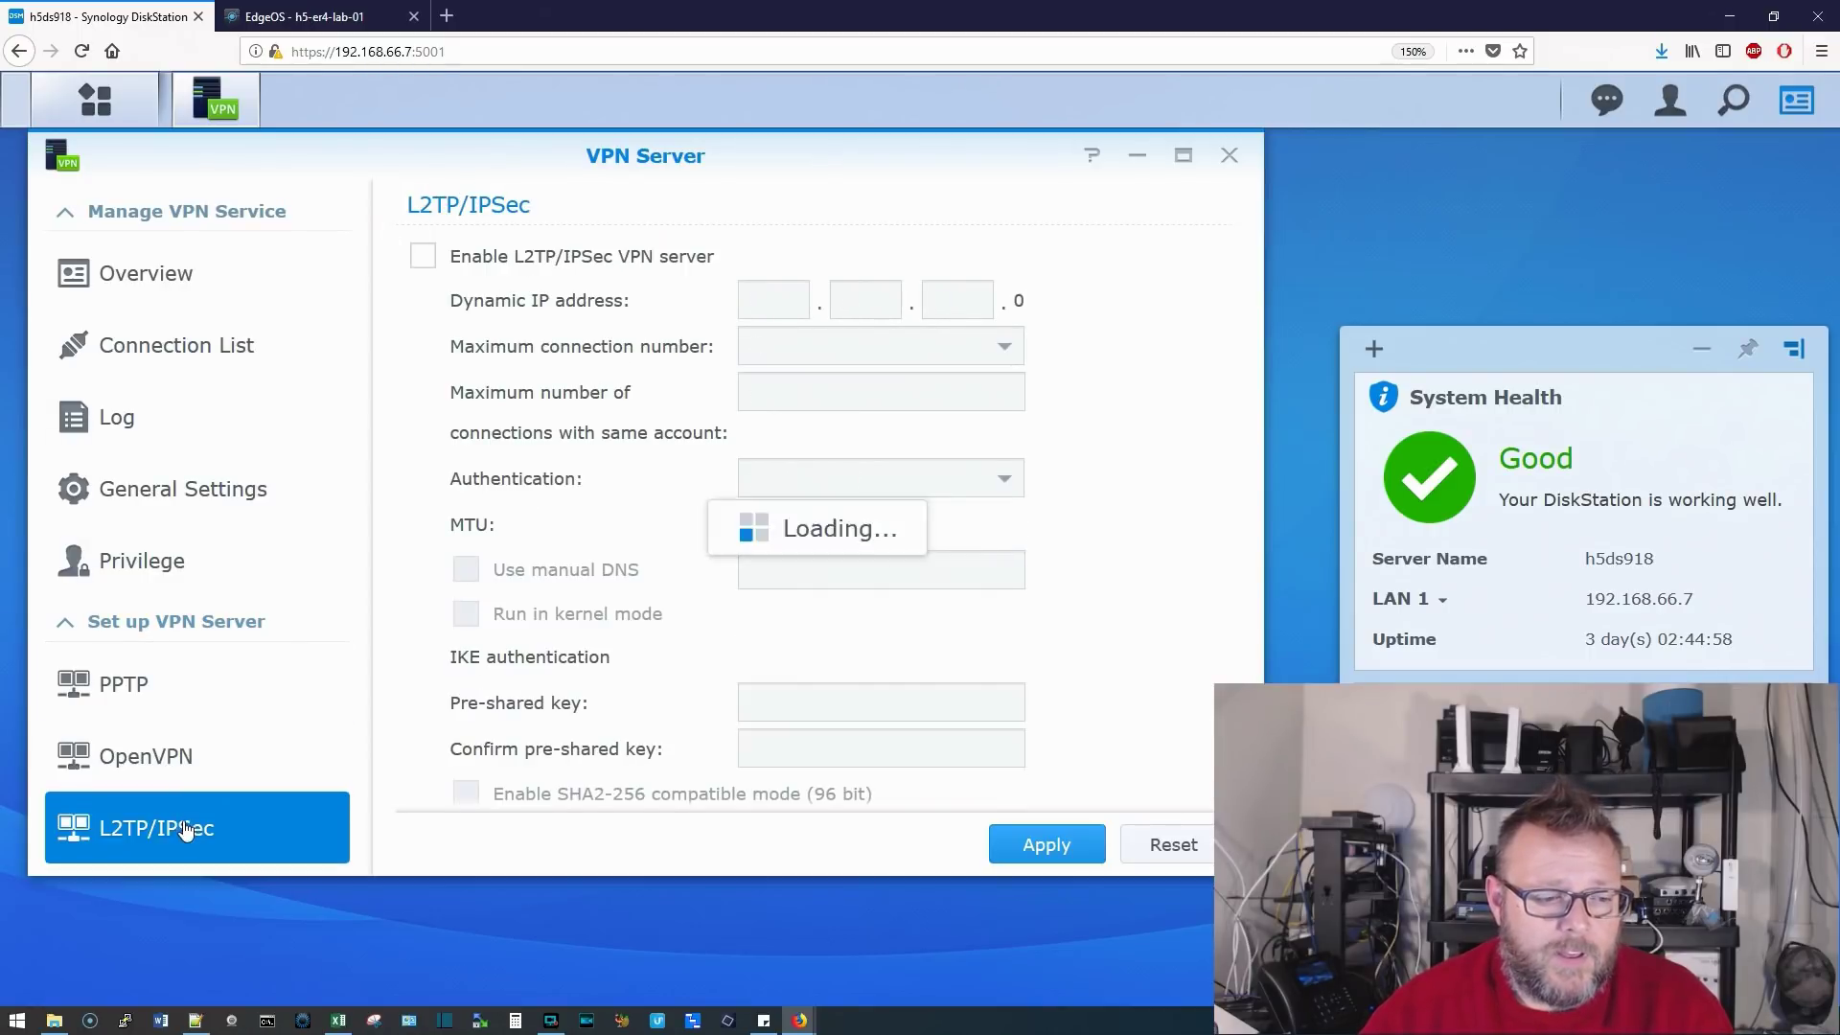
left_click(179, 699)
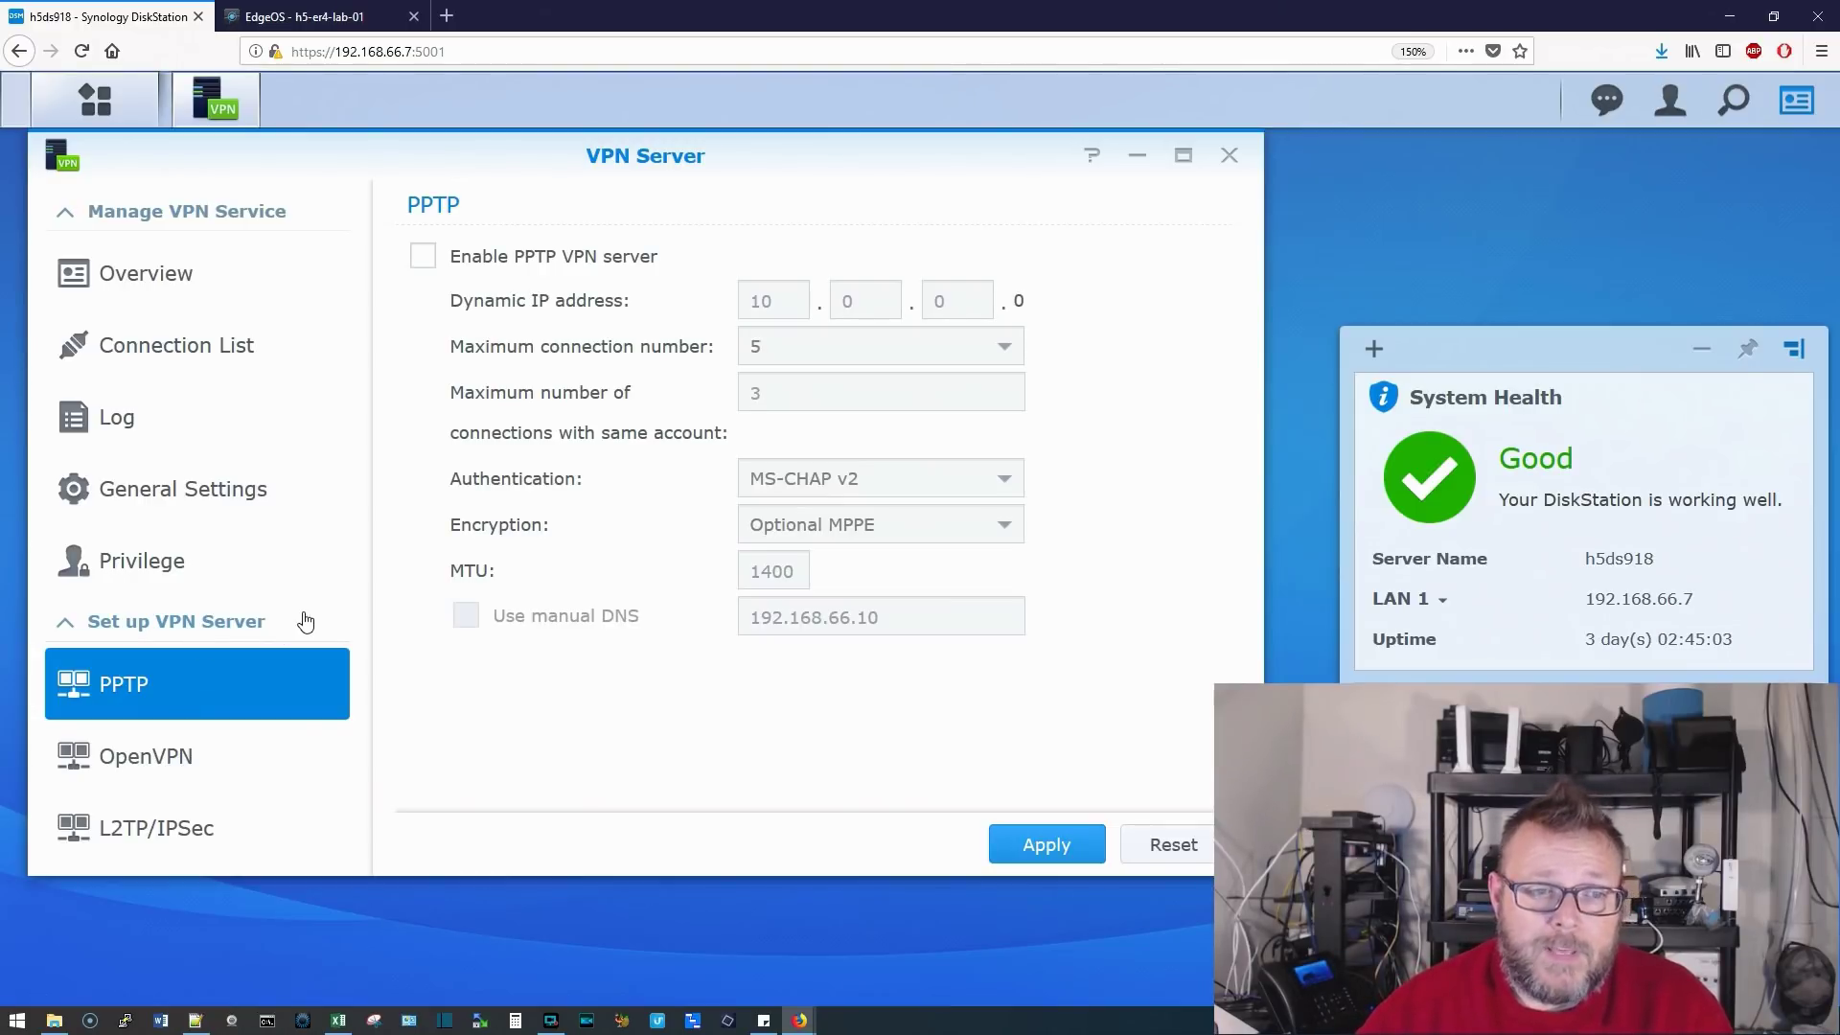
left_click(422, 256)
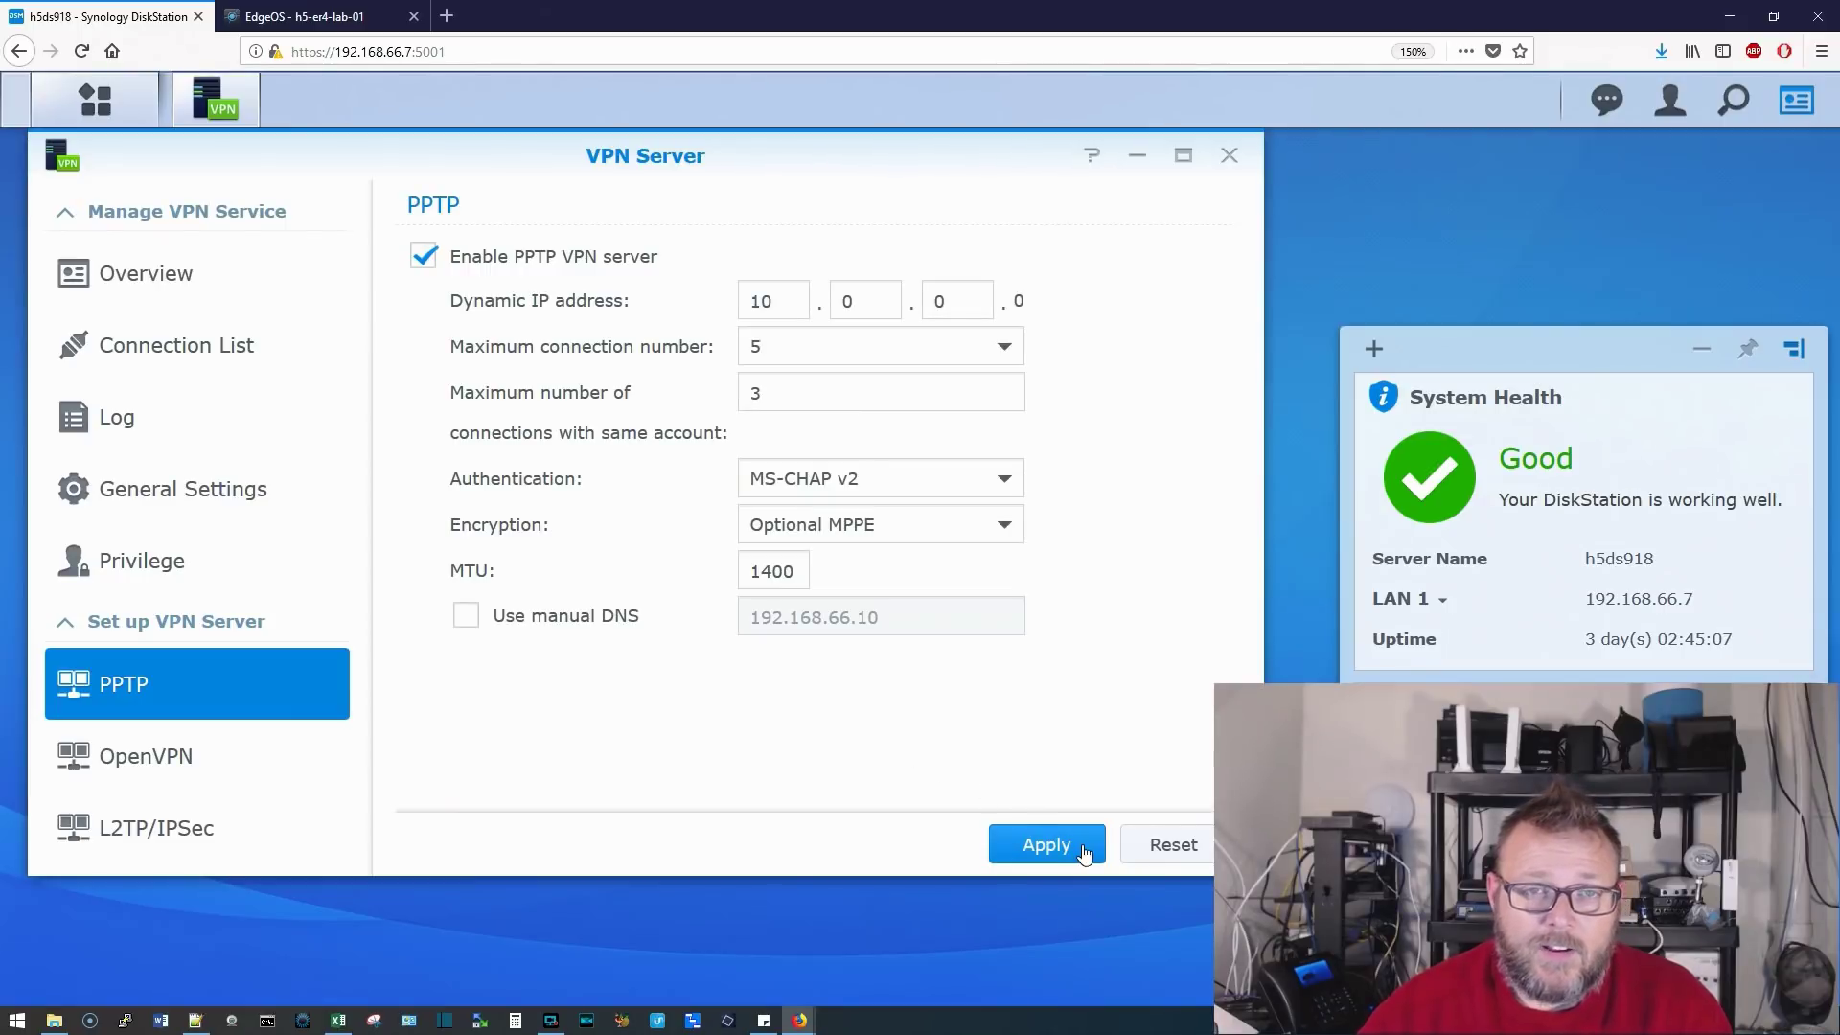
left_click(414, 261)
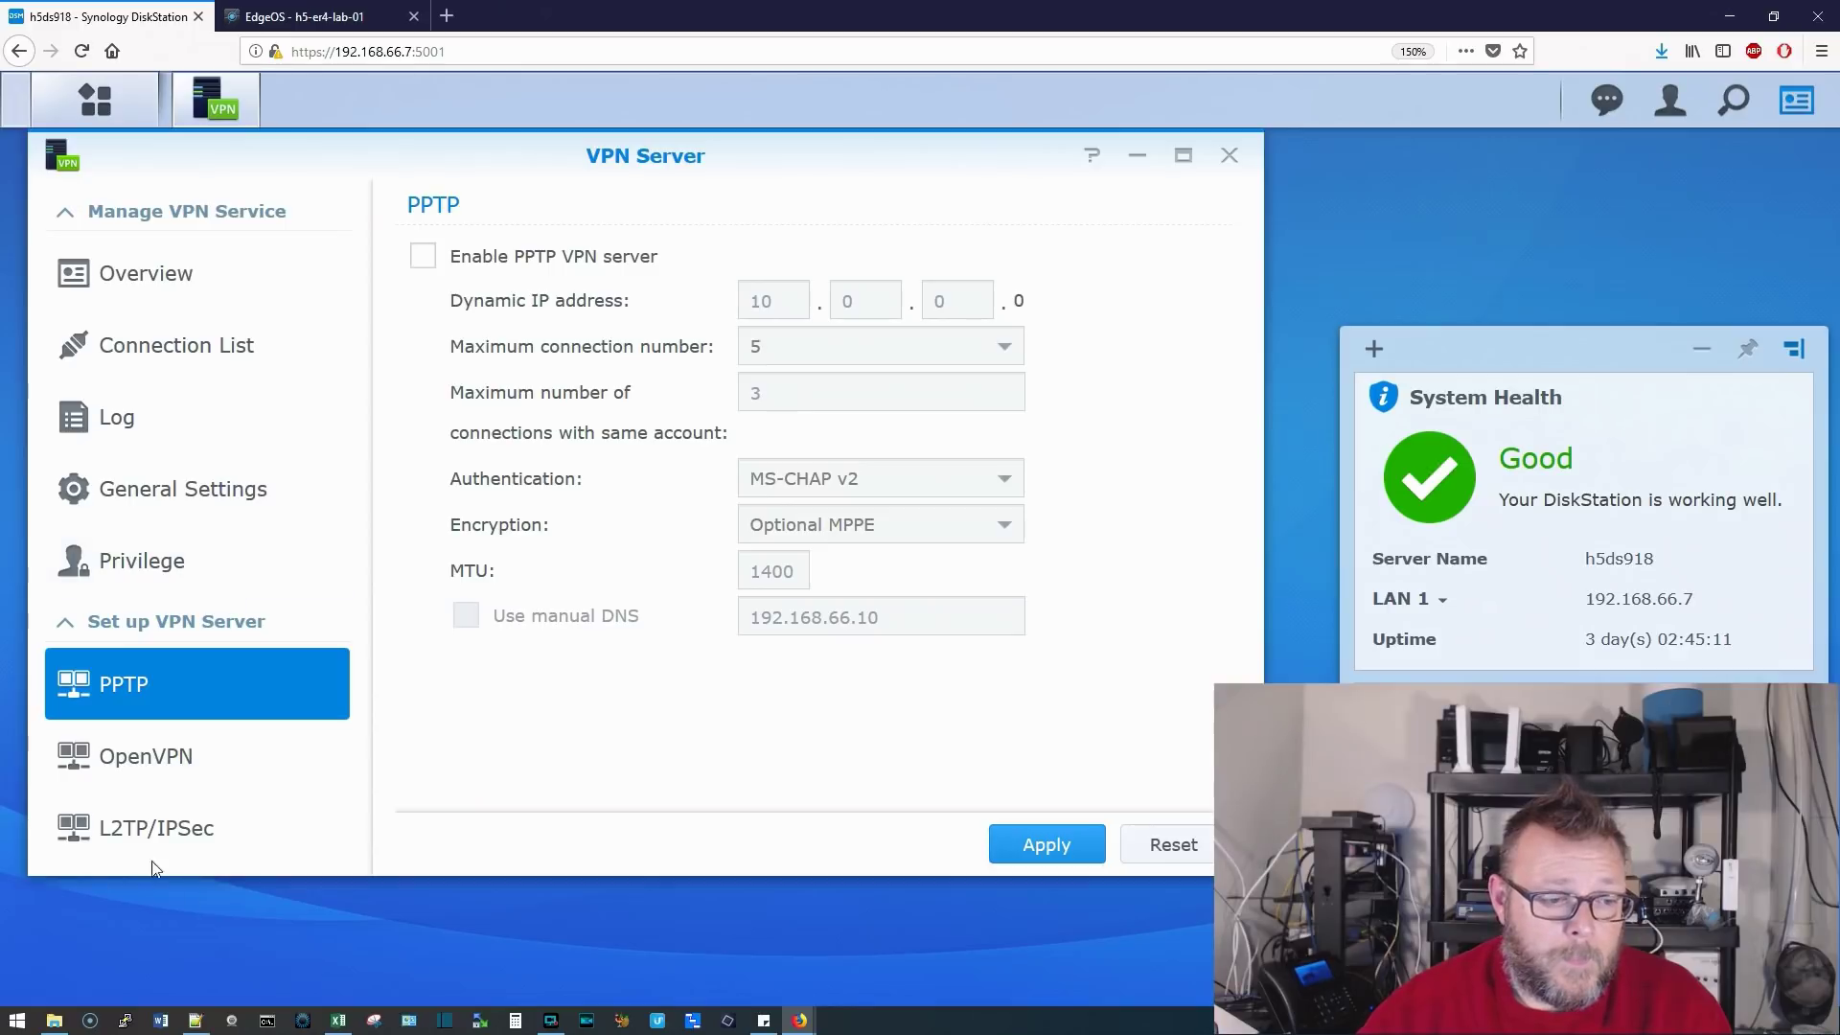
Enable the OpenVPN server on UDP 1194, allow clients to access the server's LAN, and apply.
left_click(144, 771)
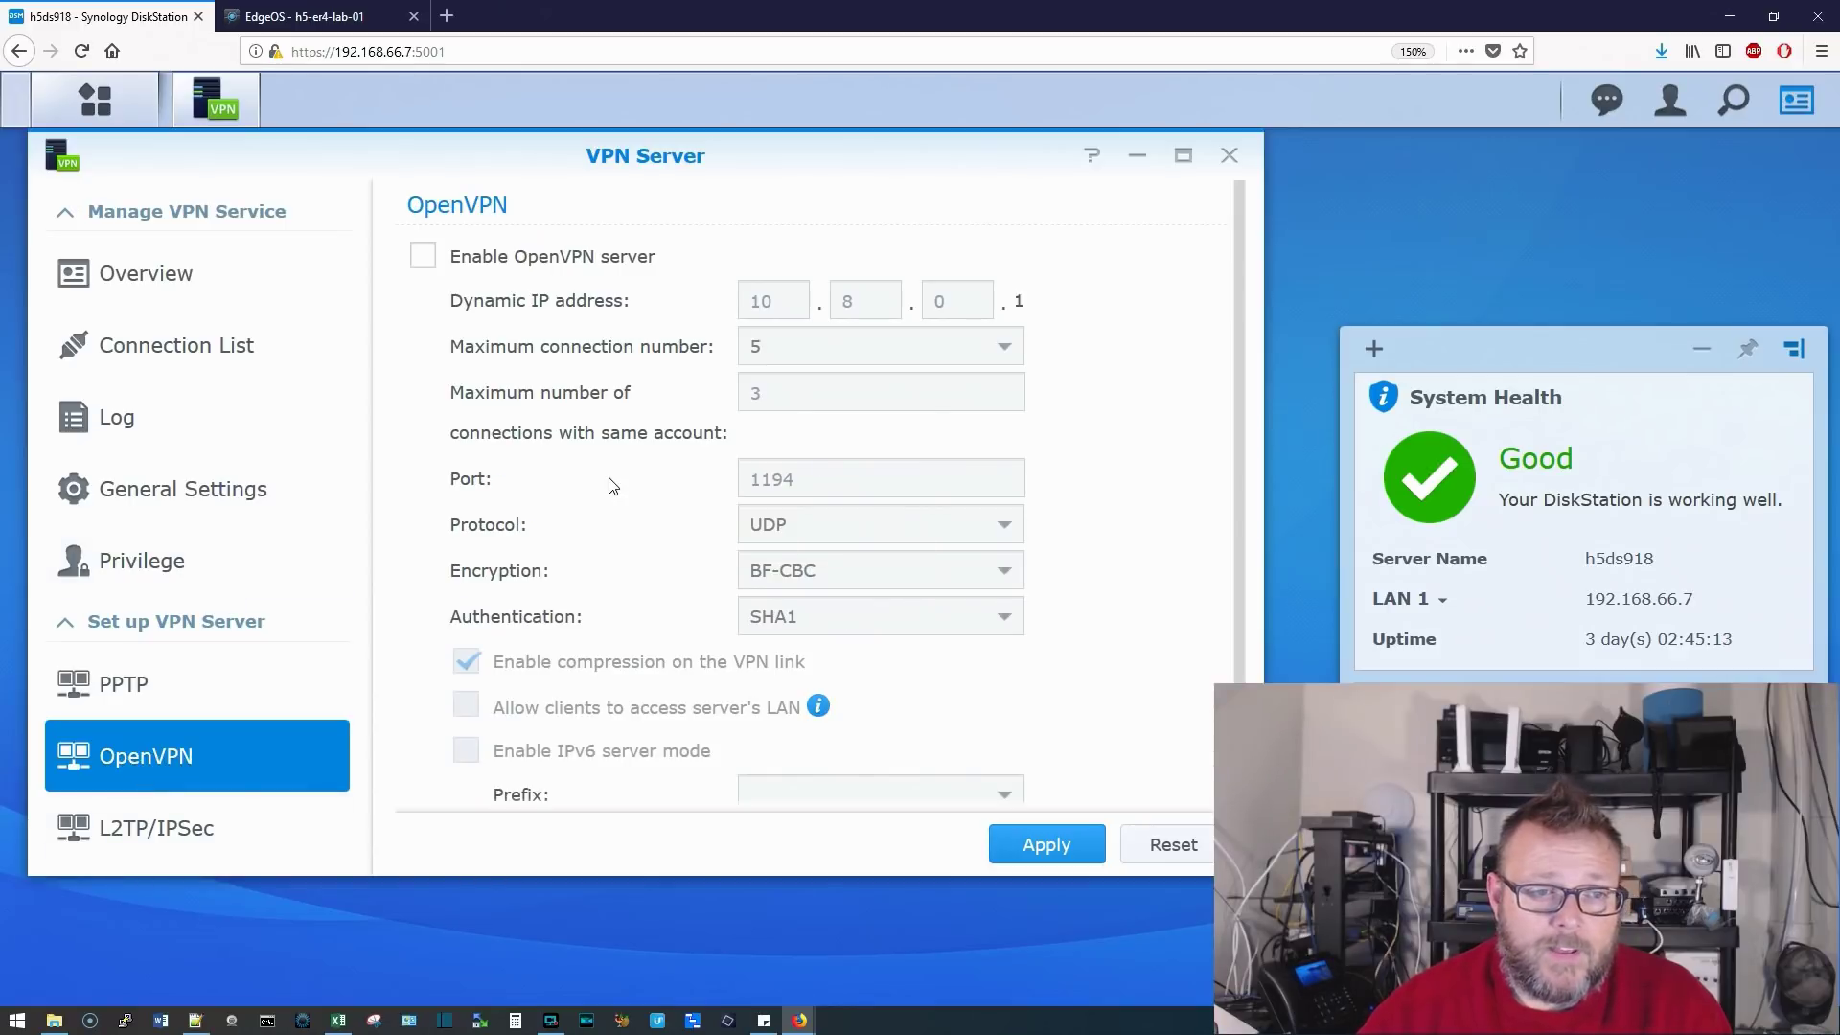
scroll(613, 486, "down", 1)
scroll(612, 485, "up", 1)
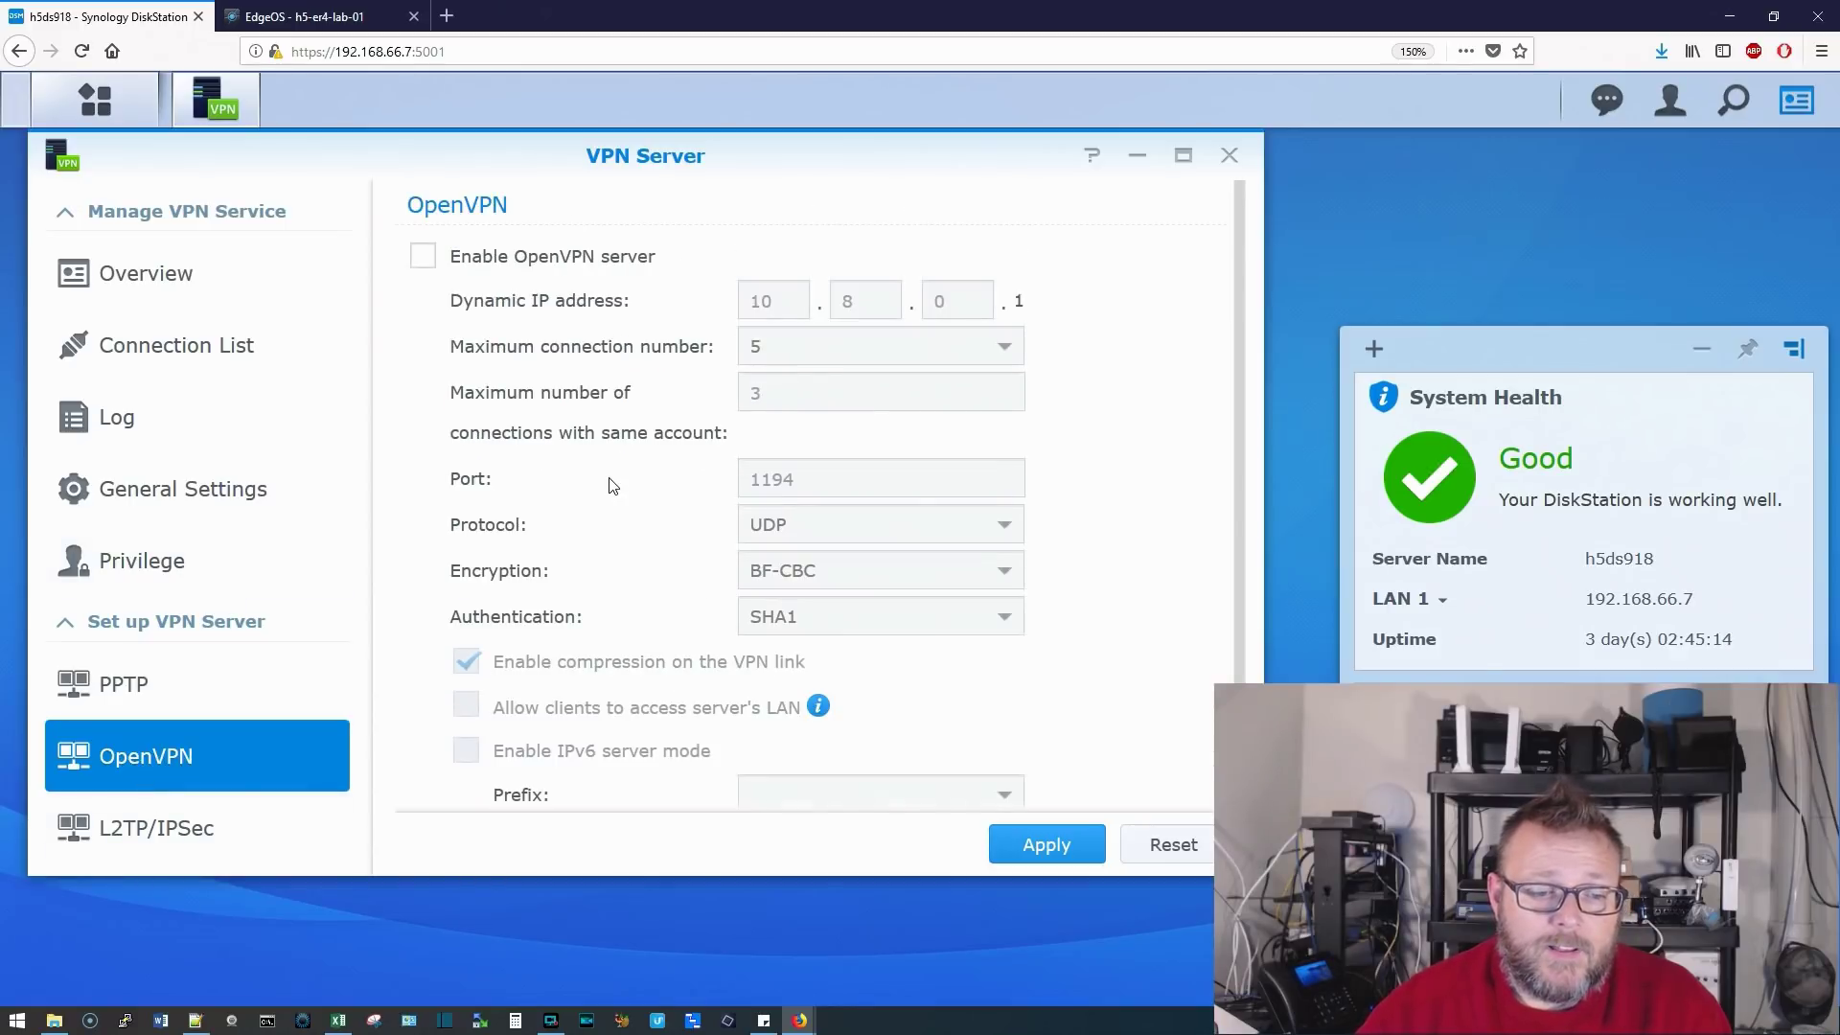
left_click(427, 256)
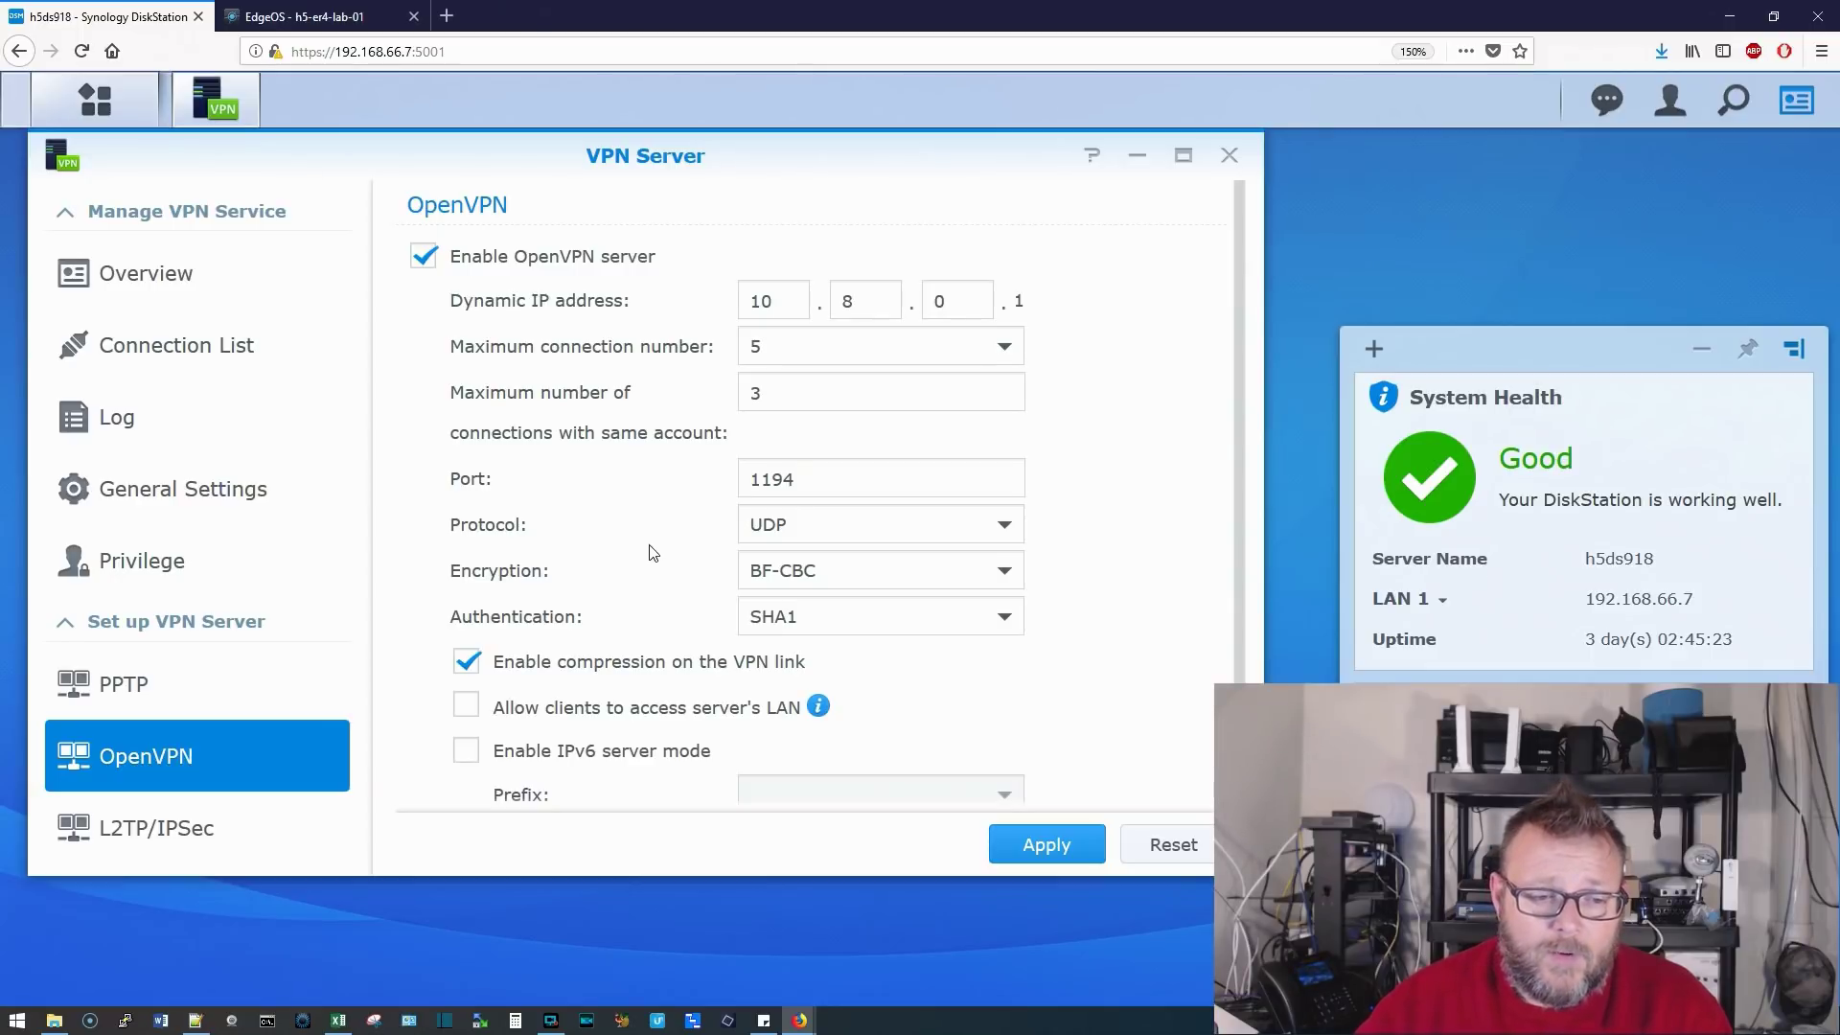
scroll(651, 537, "down", 1)
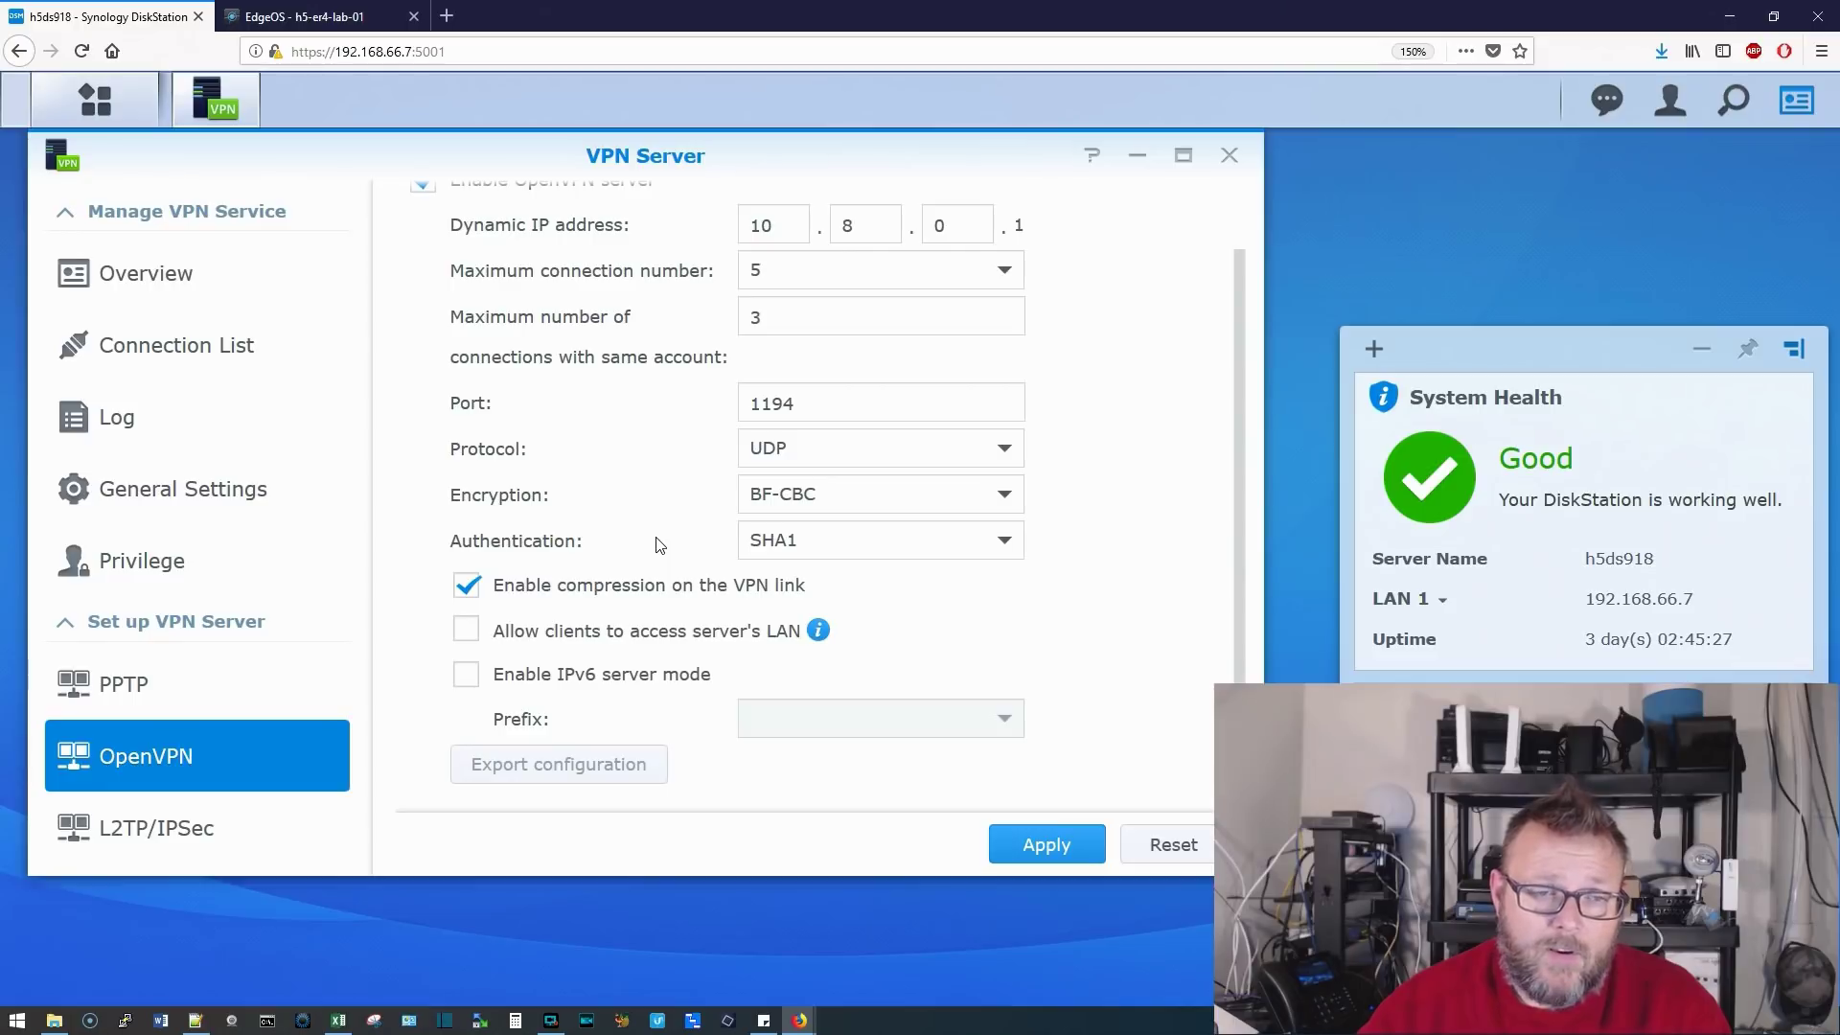
scroll(659, 544, "up", 1)
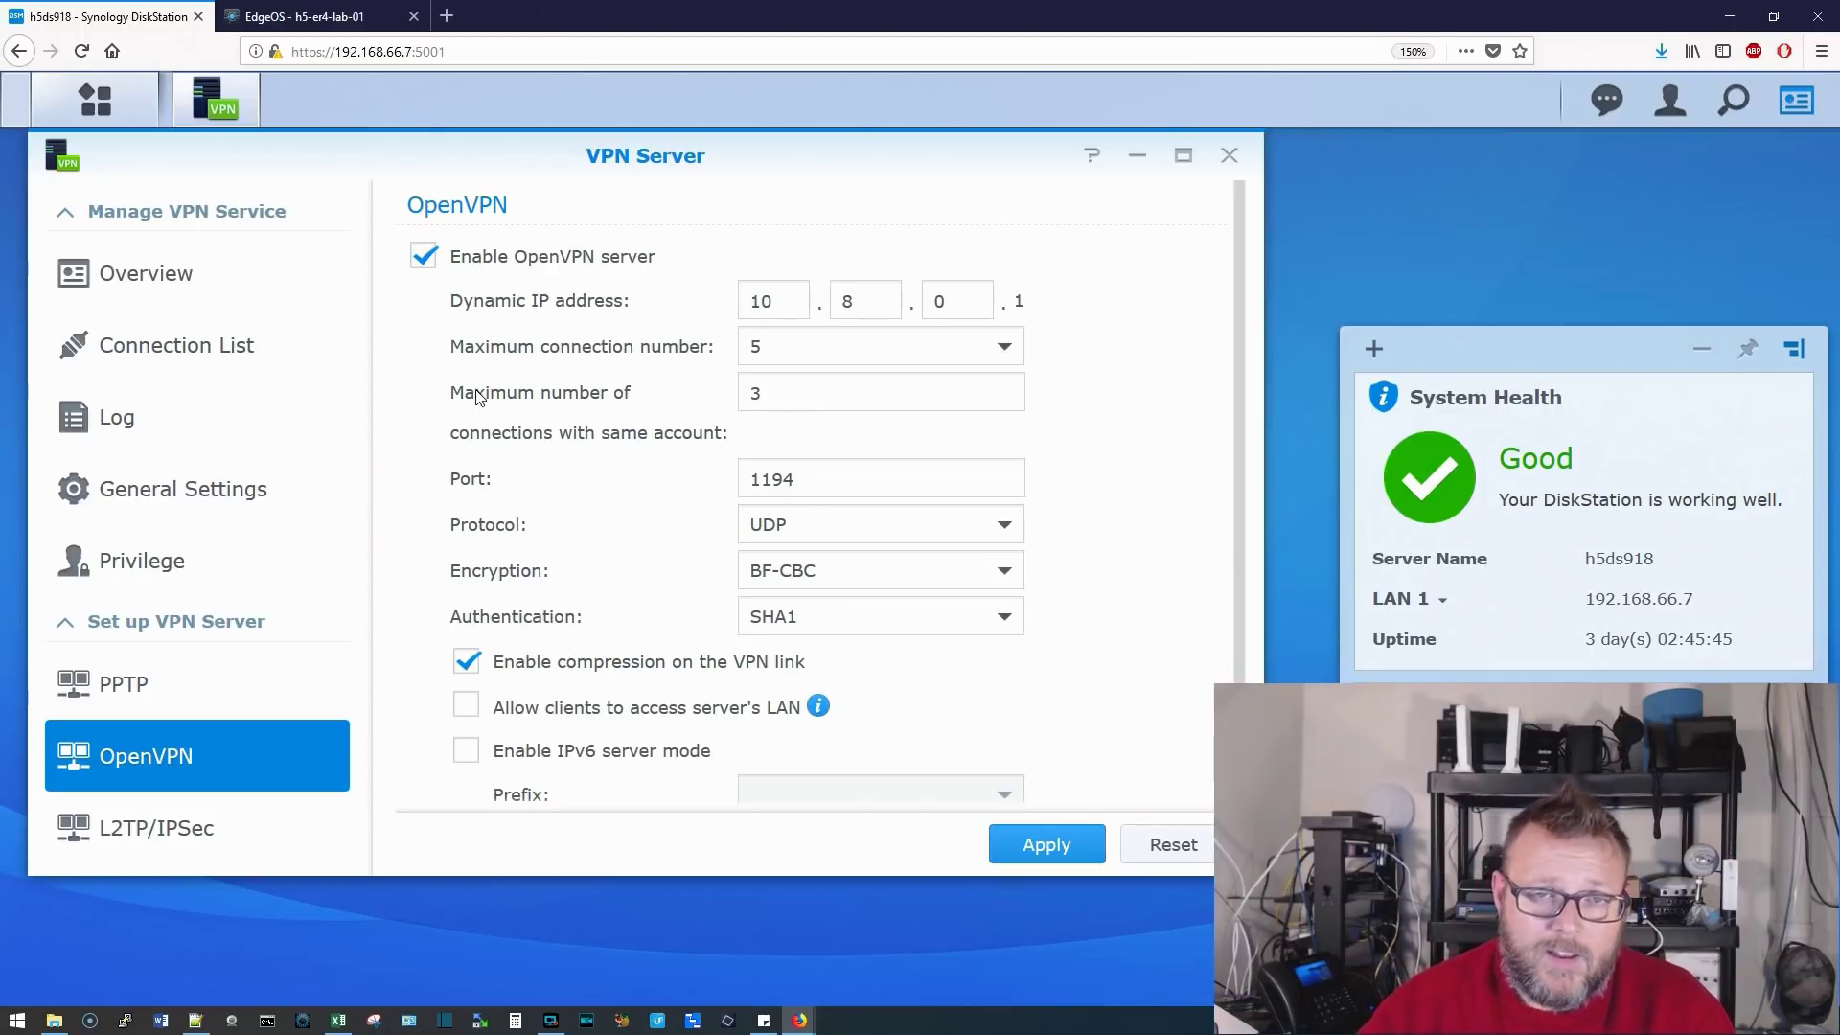
scroll(594, 505, "down", 1)
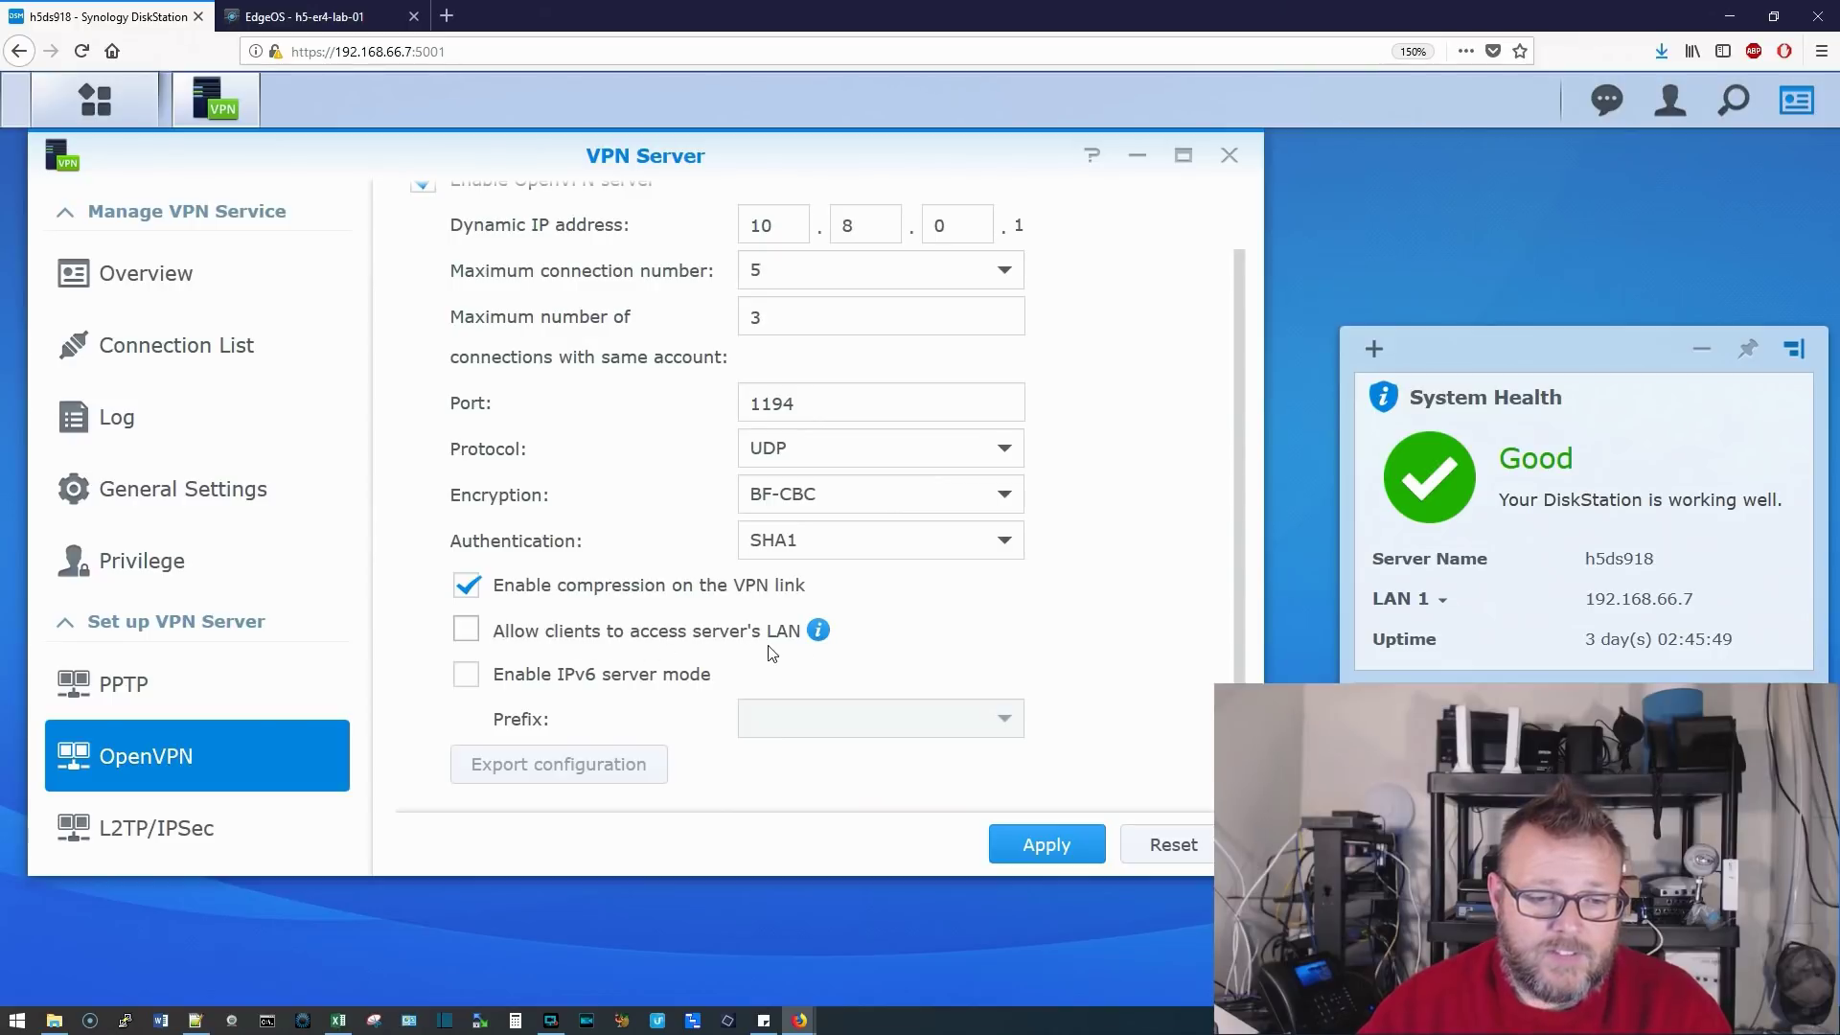
mouse_move(817, 629)
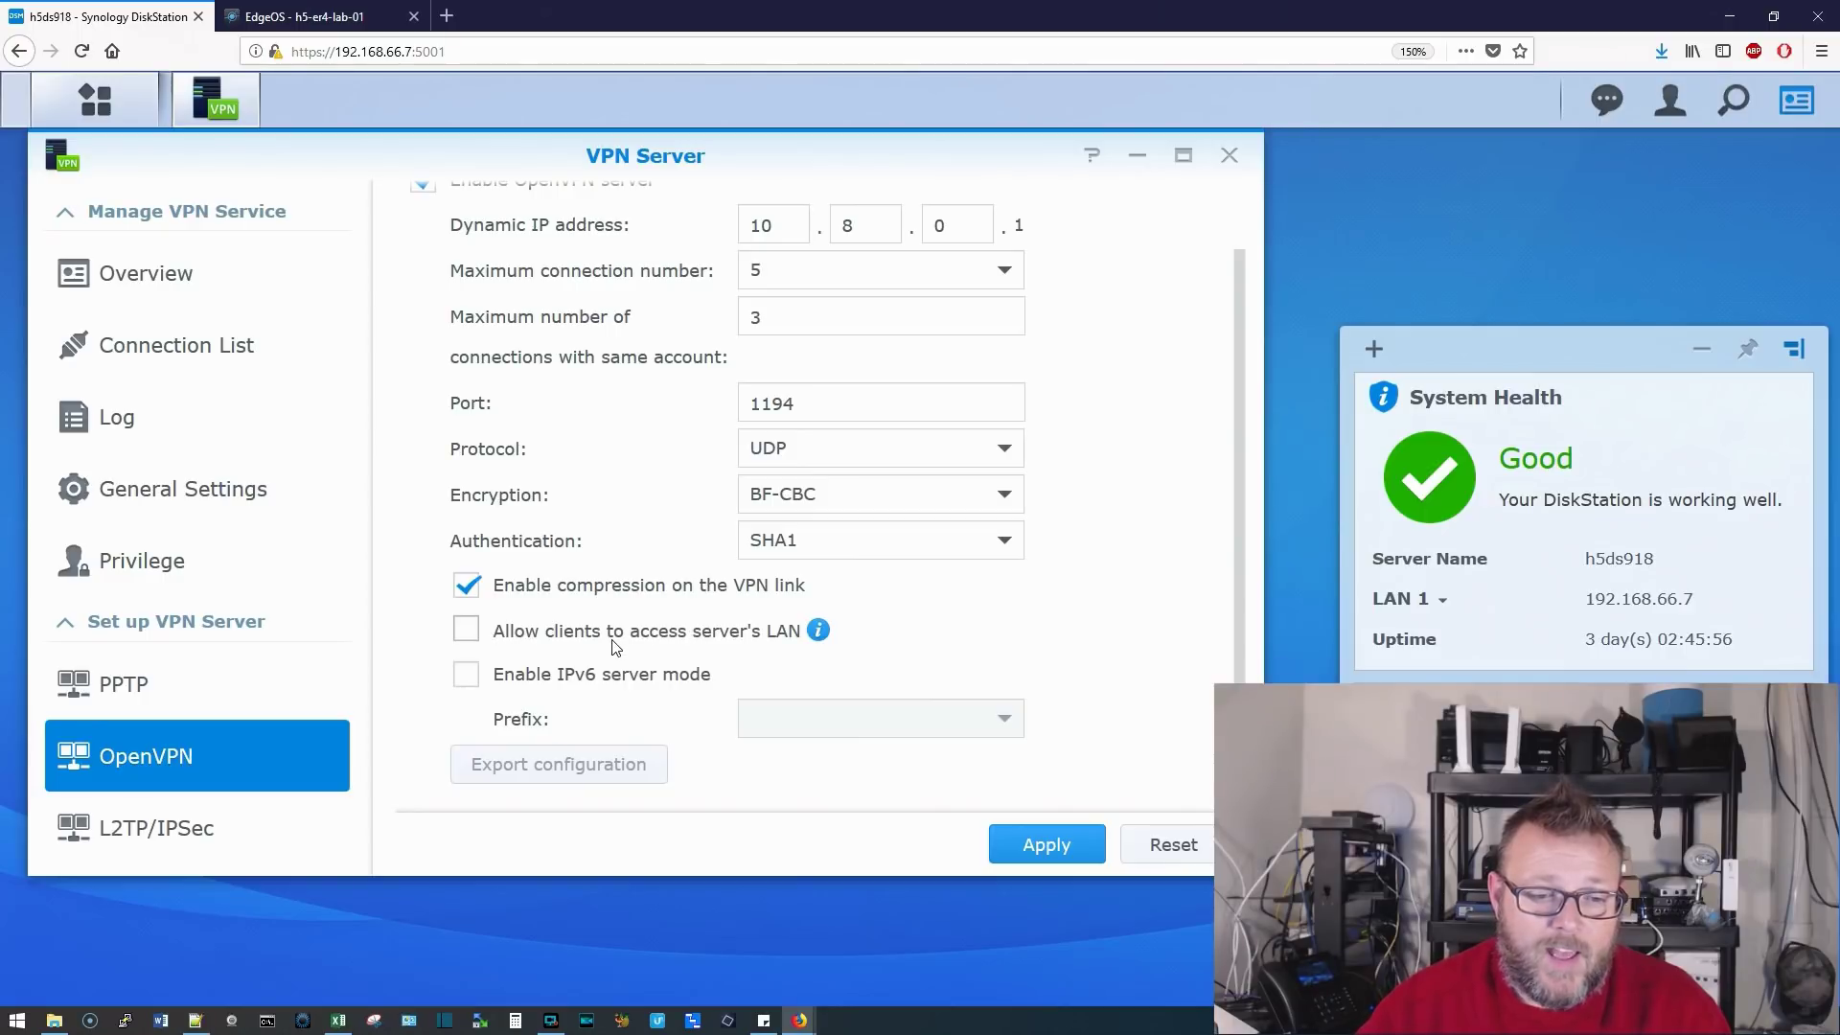
left_click(487, 632)
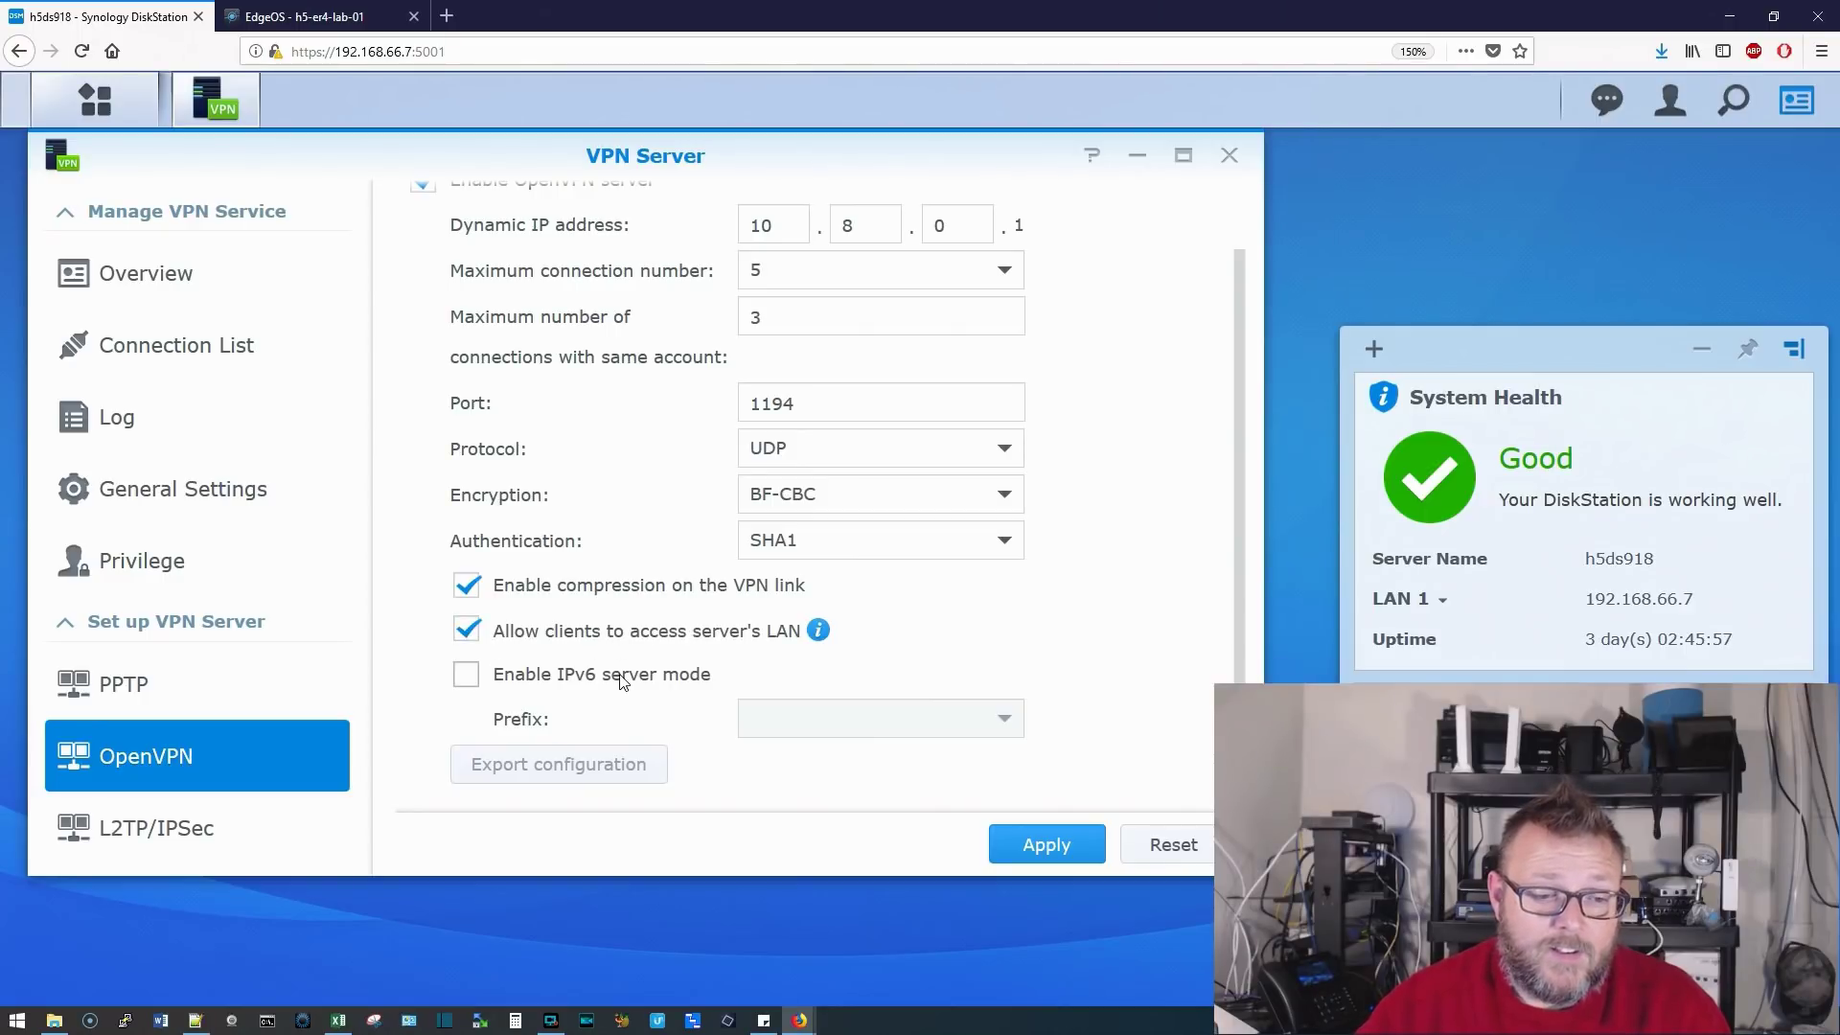
left_click(1033, 843)
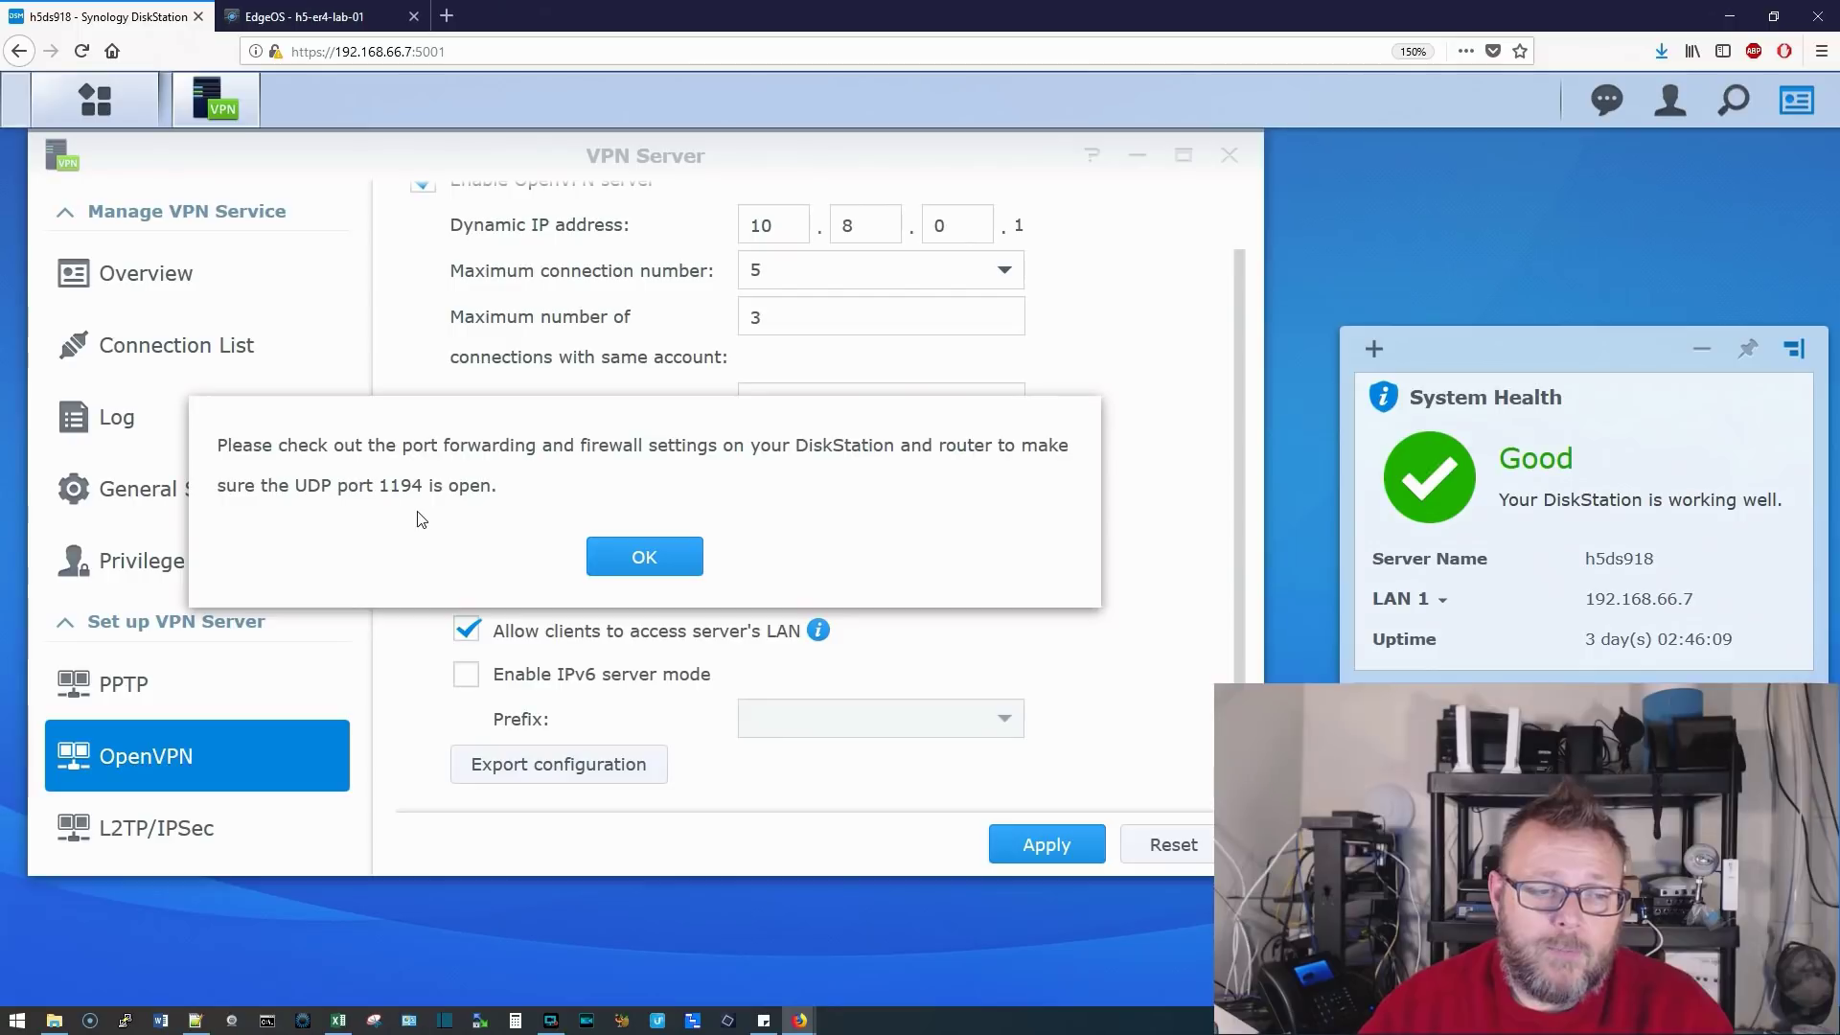
Dismiss the UDP 1194 notice and export the OpenVPN configuration, saving openvpn.zip.
left_click(644, 556)
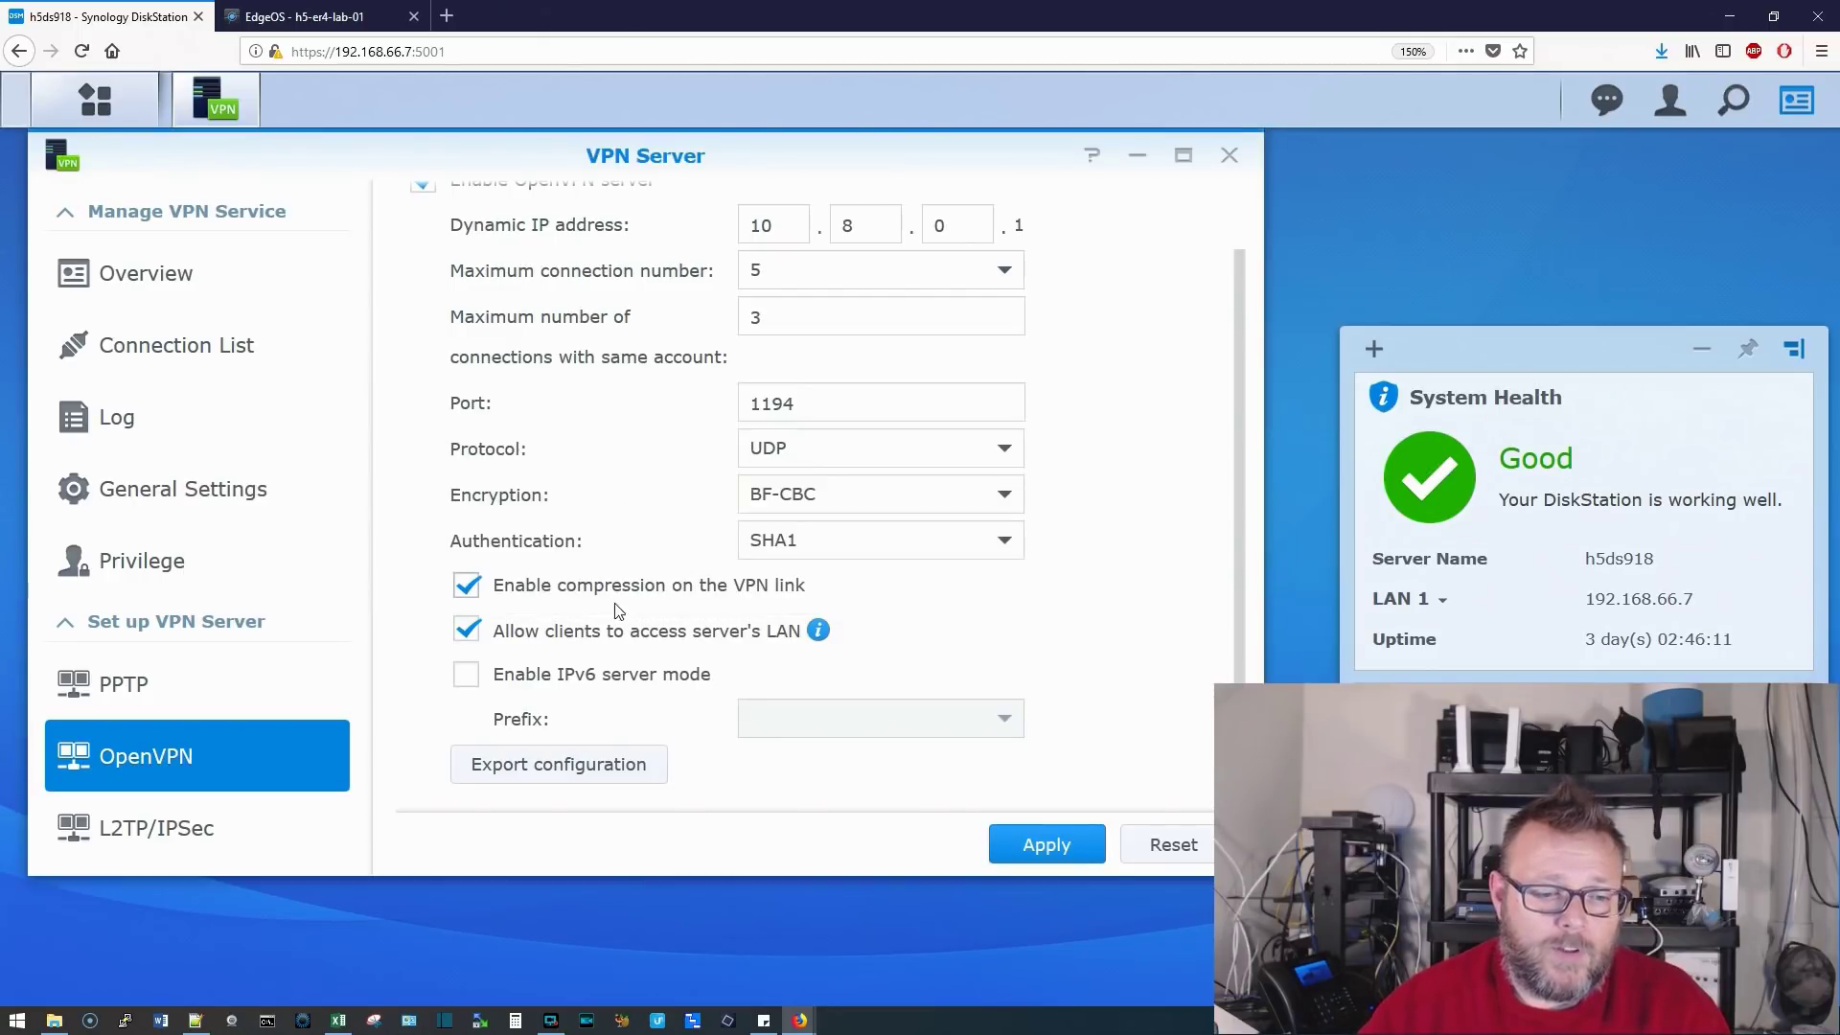
left_click(566, 764)
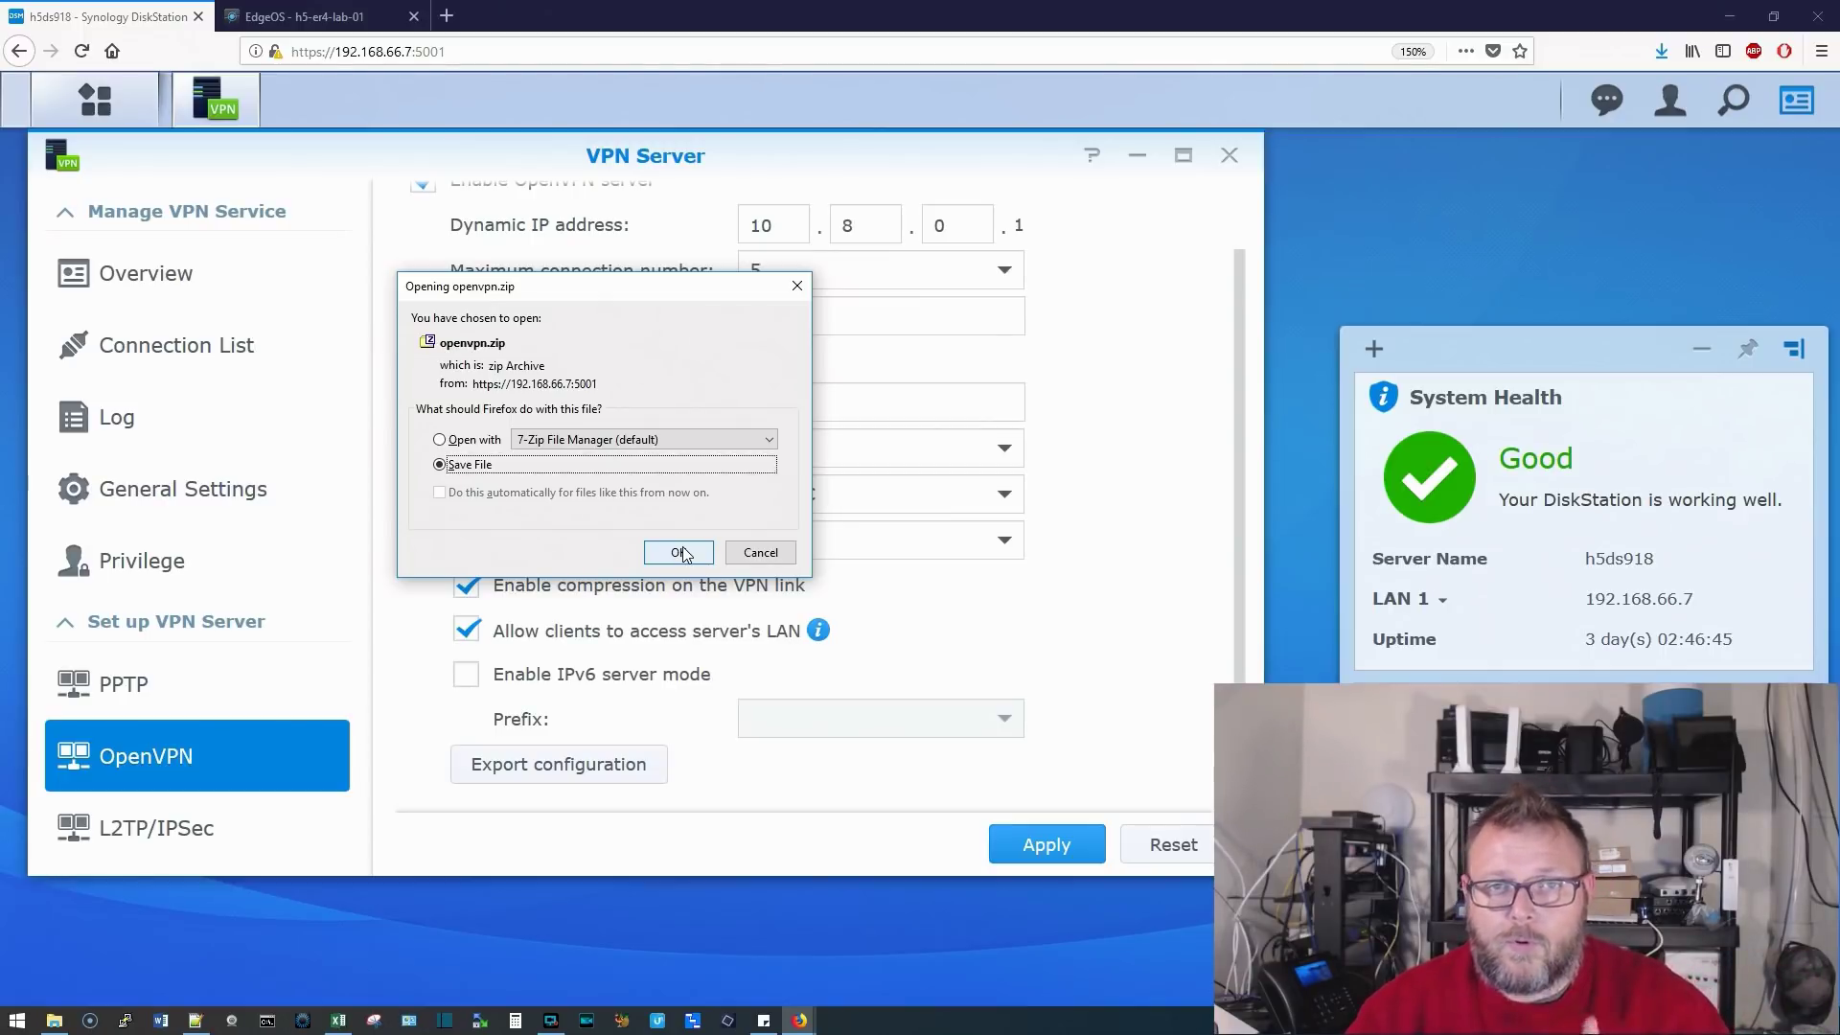
left_click(679, 553)
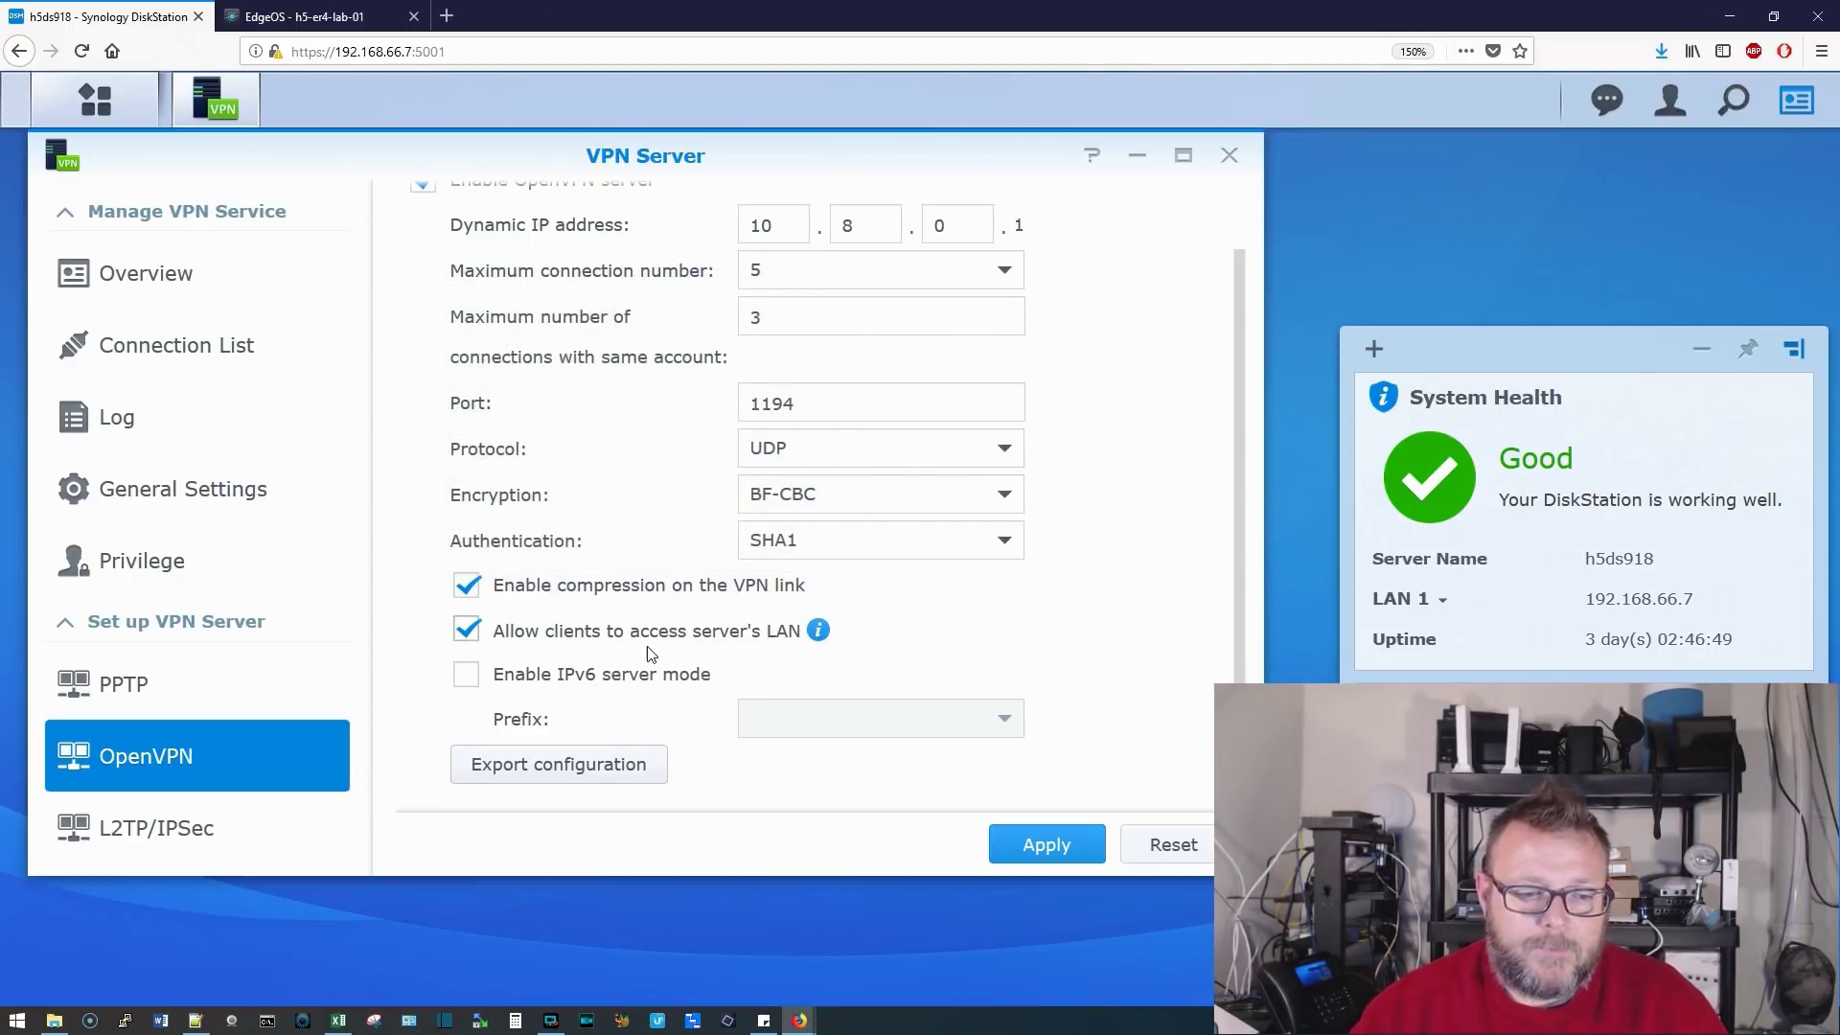
Enable the L2TP/IPSec server with MS-CHAP v2 authentication and enter the pre-shared key.
scroll(652, 647, "up", 2)
left_click(132, 846)
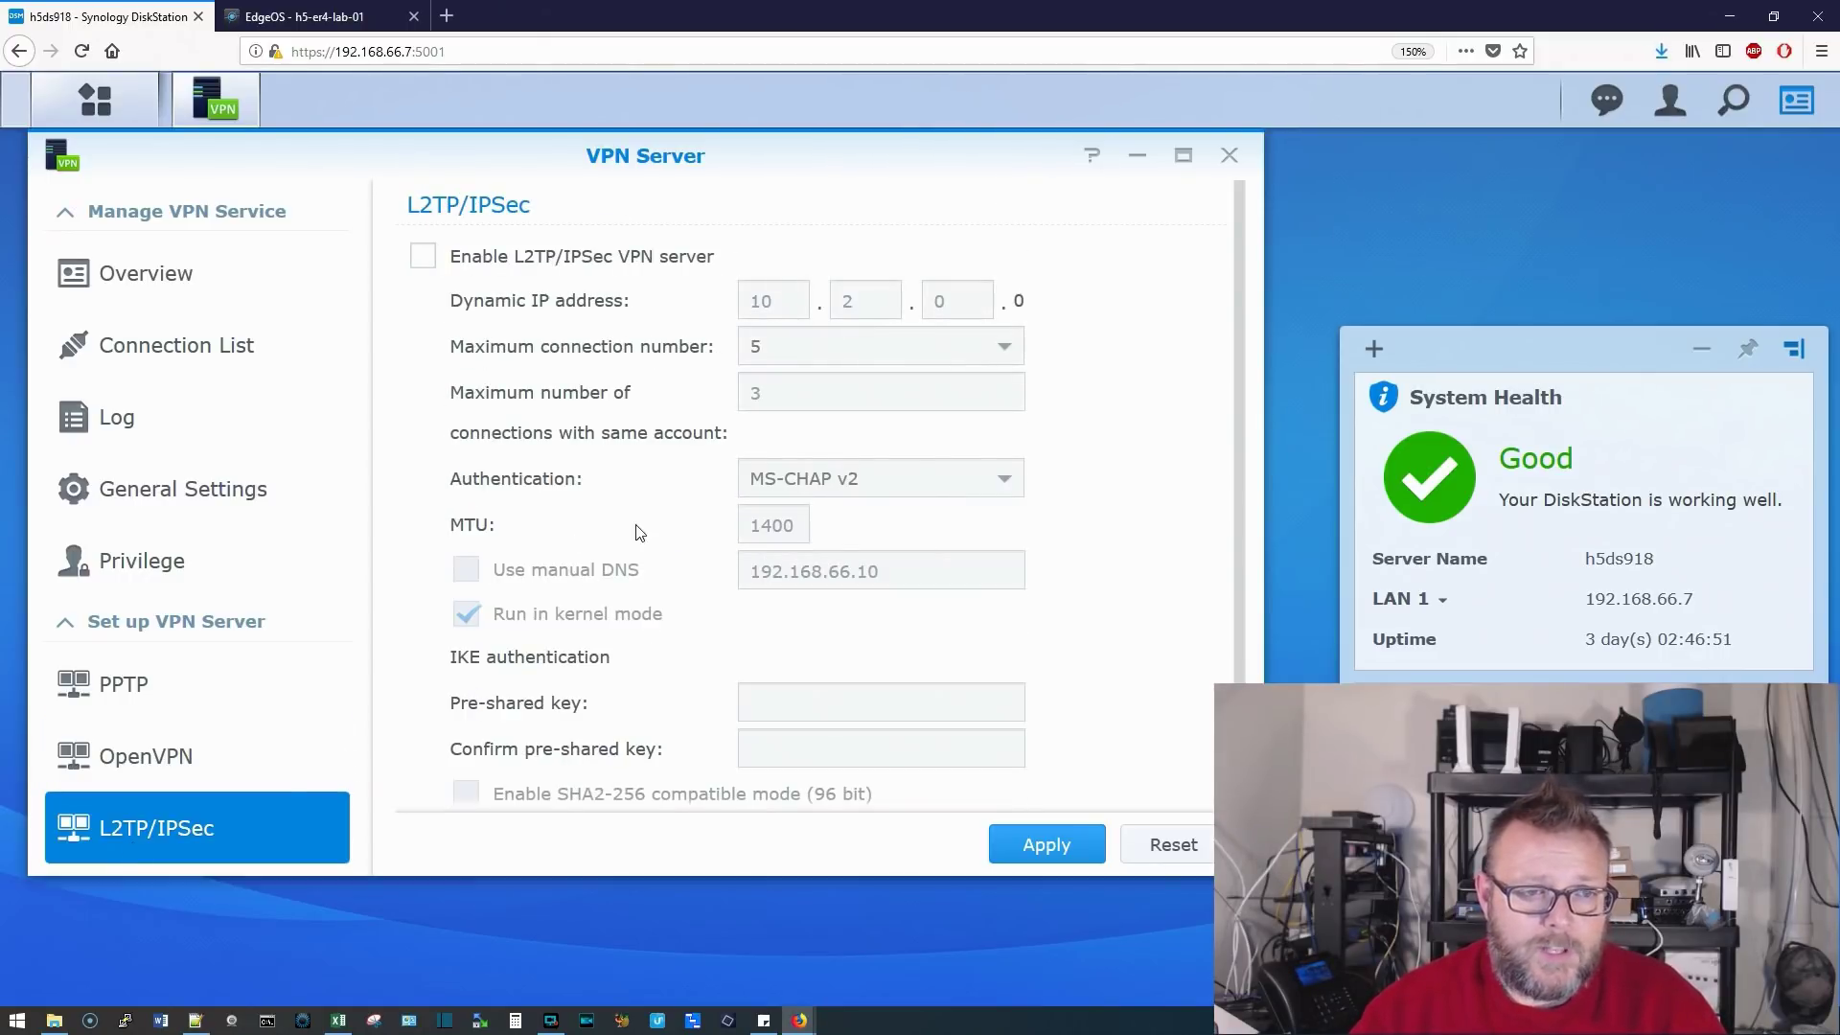
left_click(422, 259)
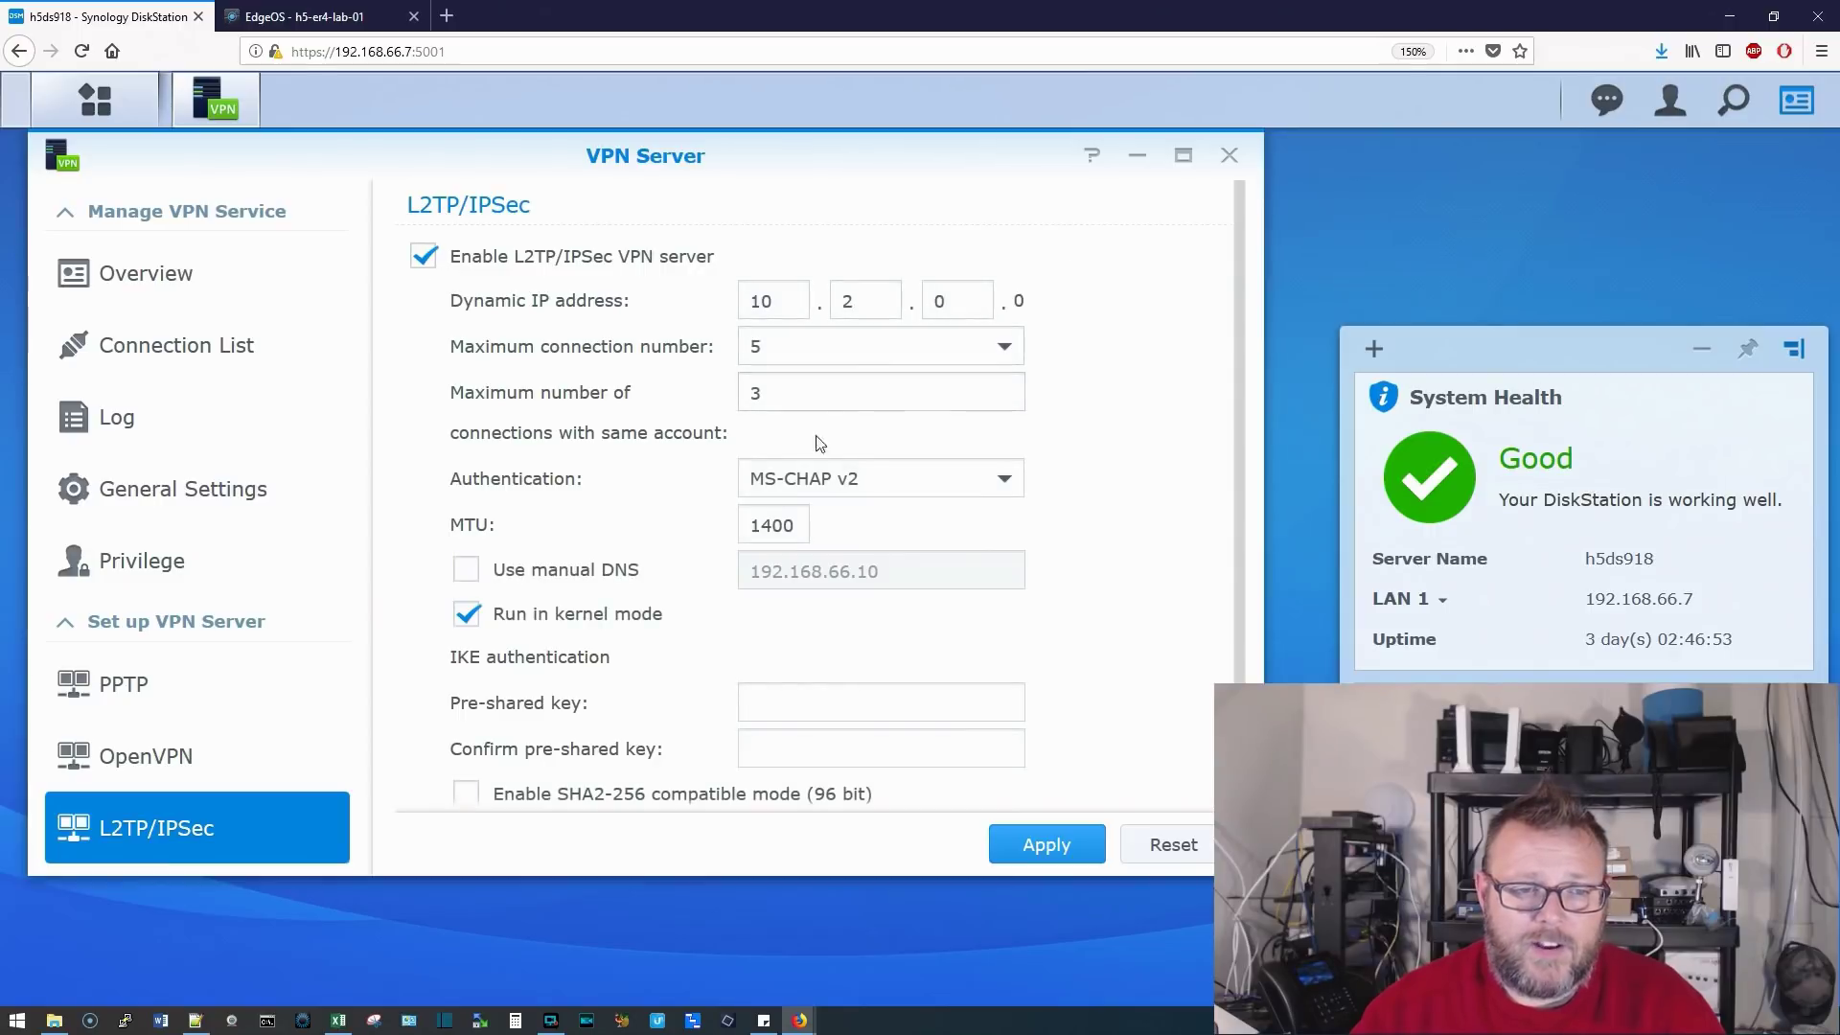
scroll(712, 482, "down", 1)
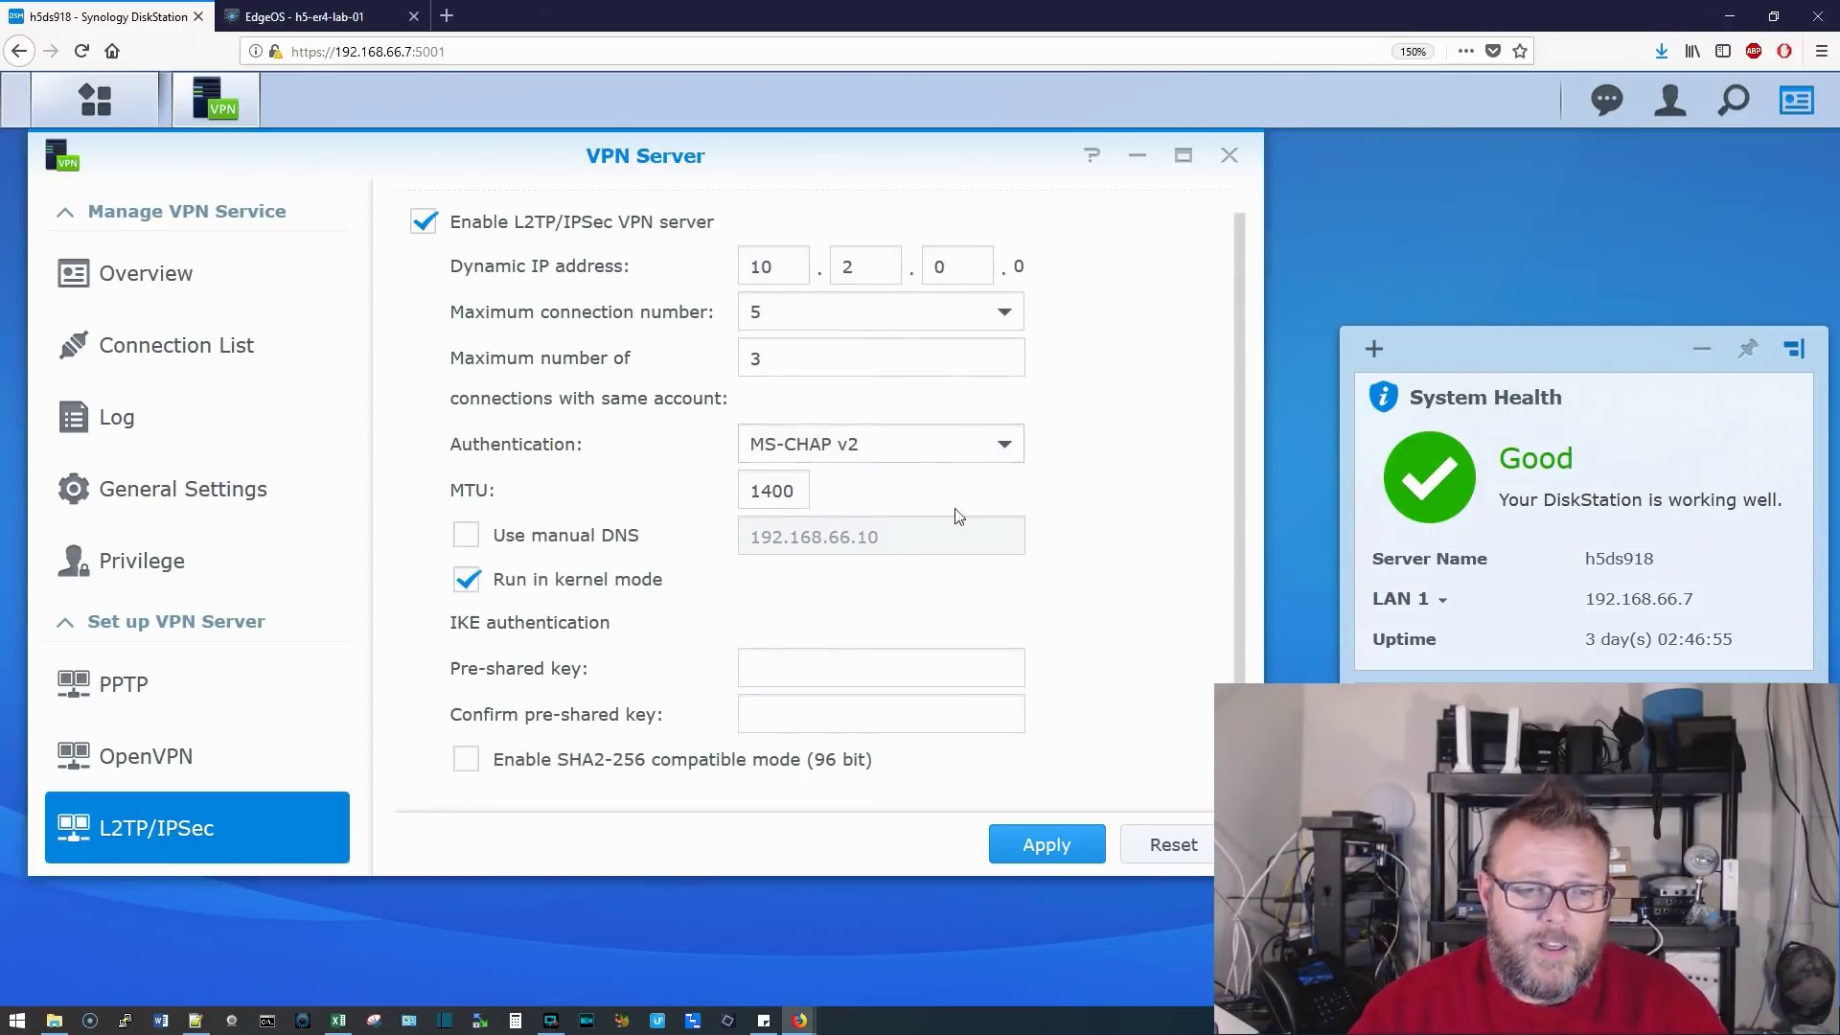
left_click(857, 446)
left_click(839, 529)
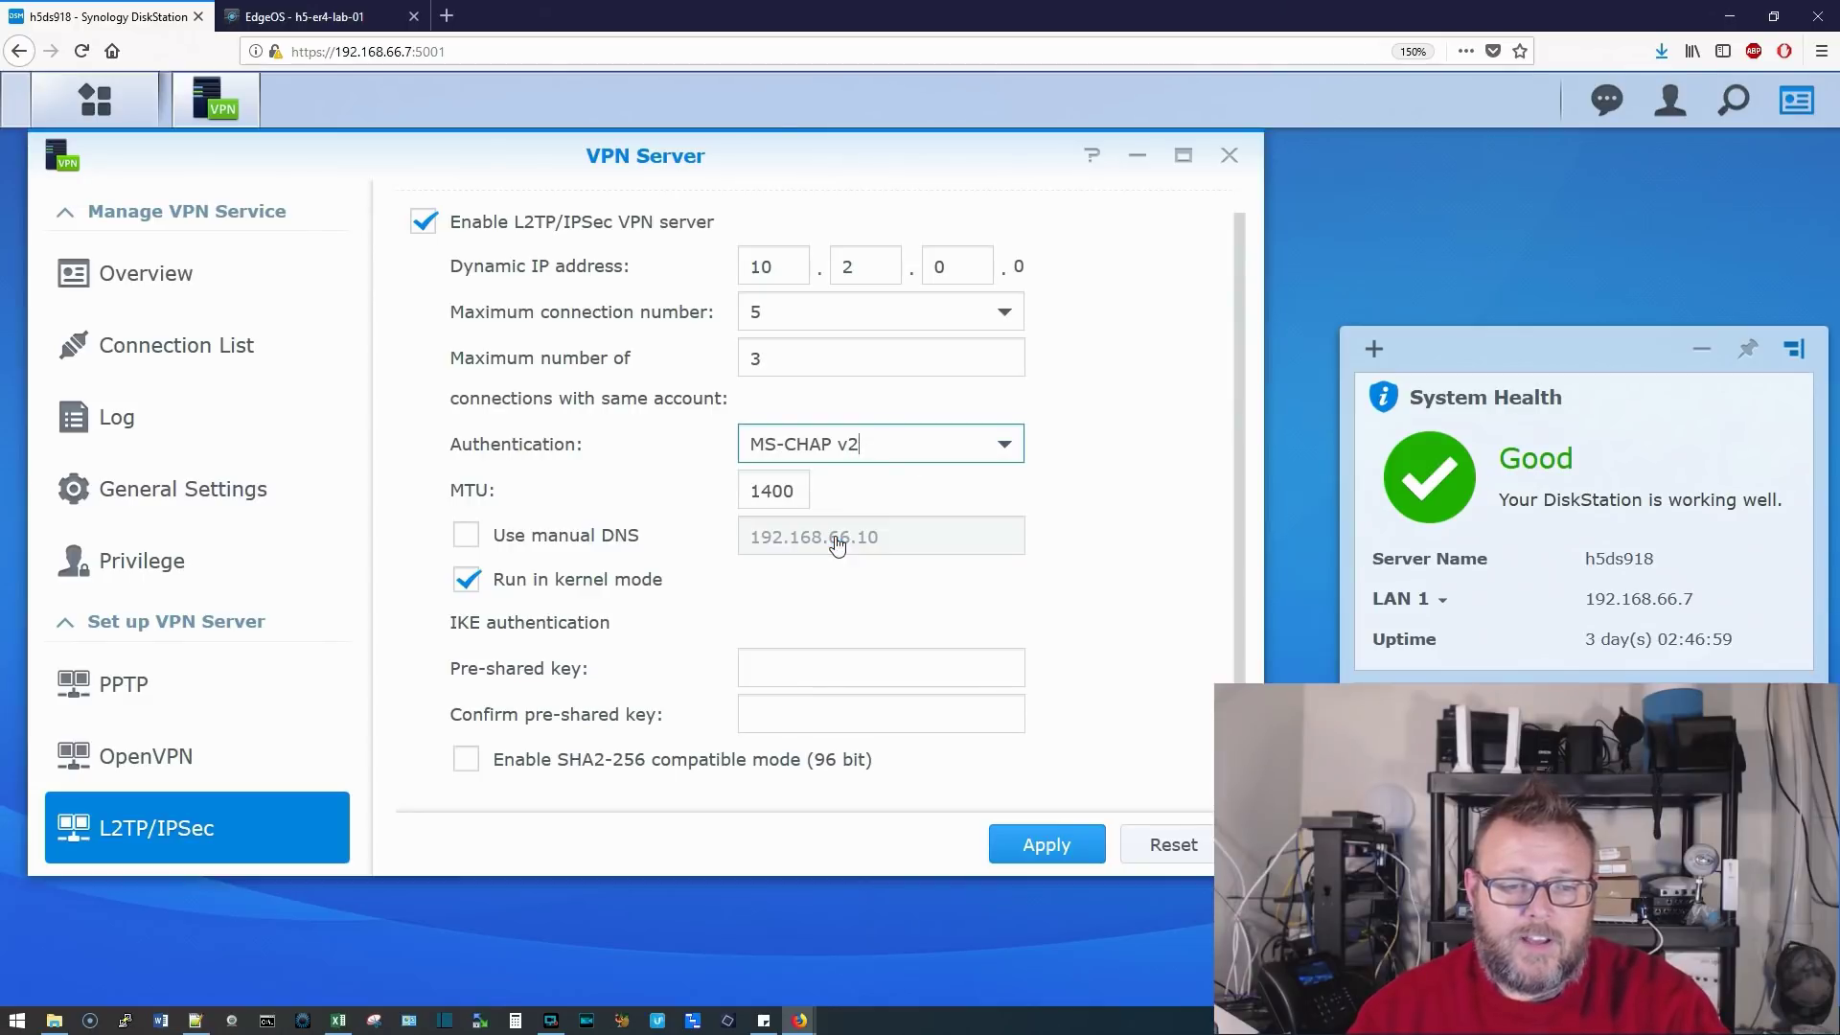
left_click(862, 664)
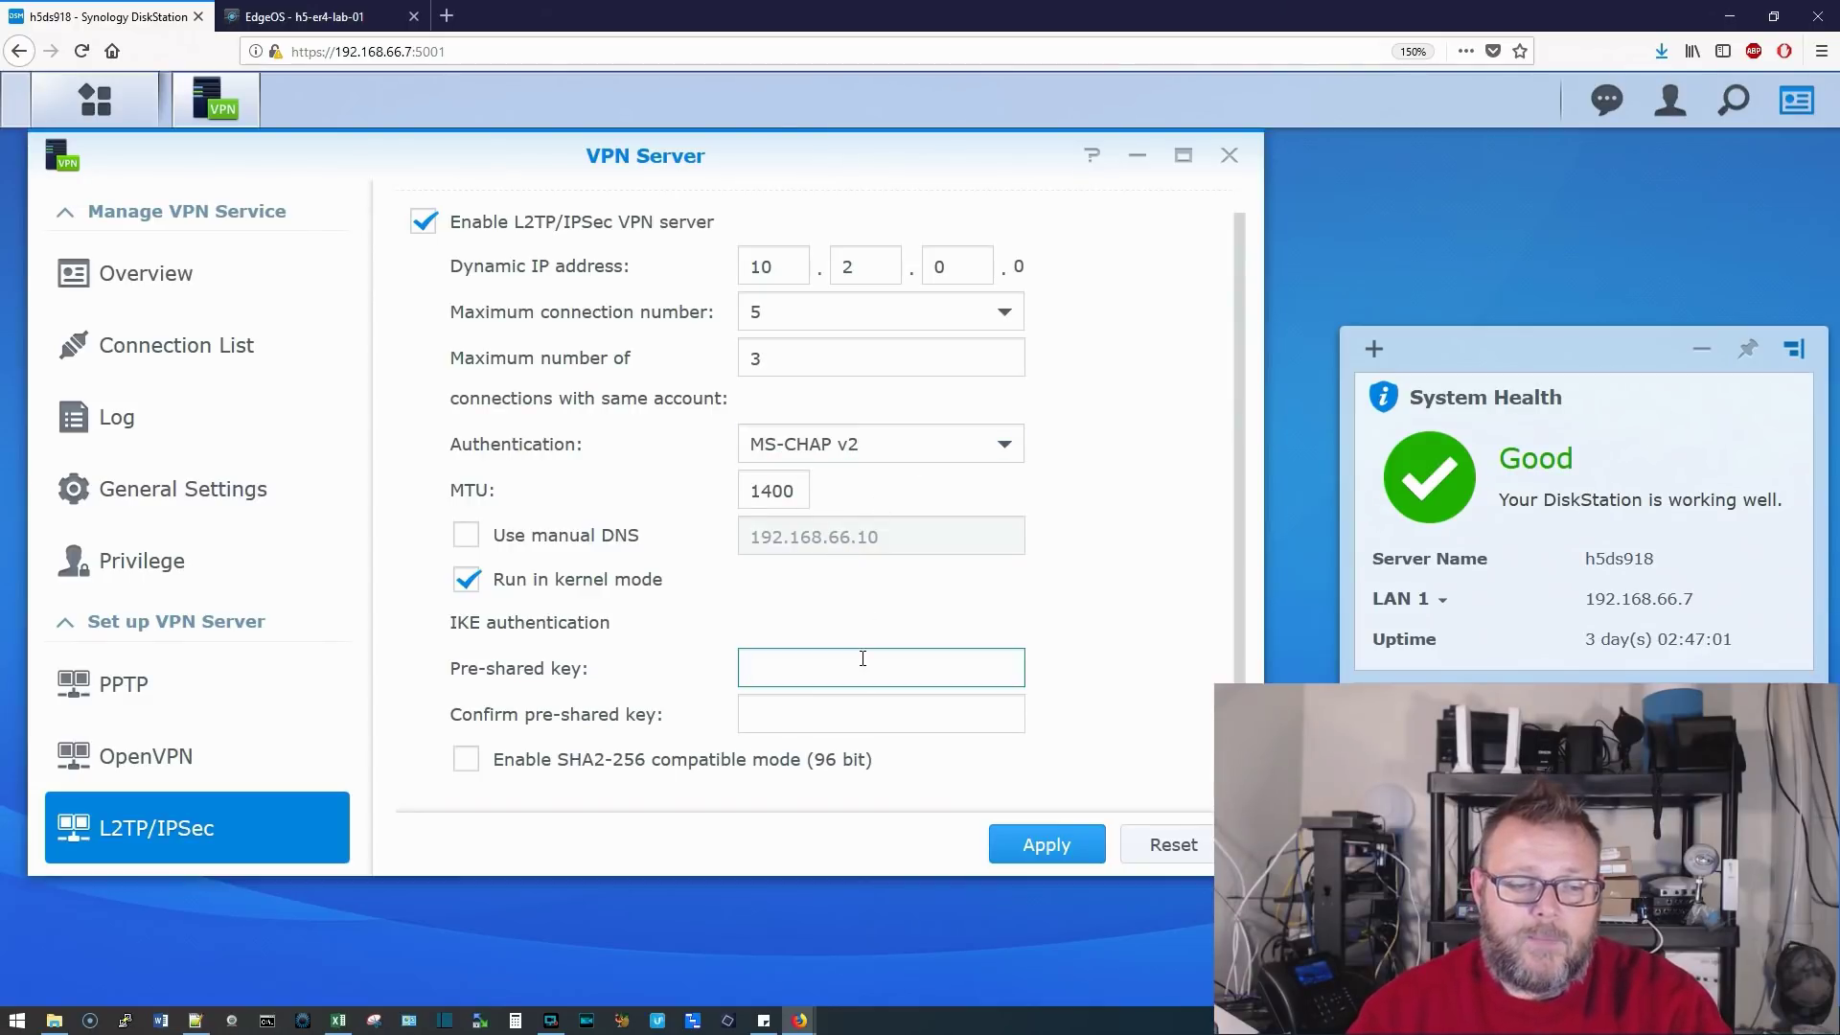
type("*******")
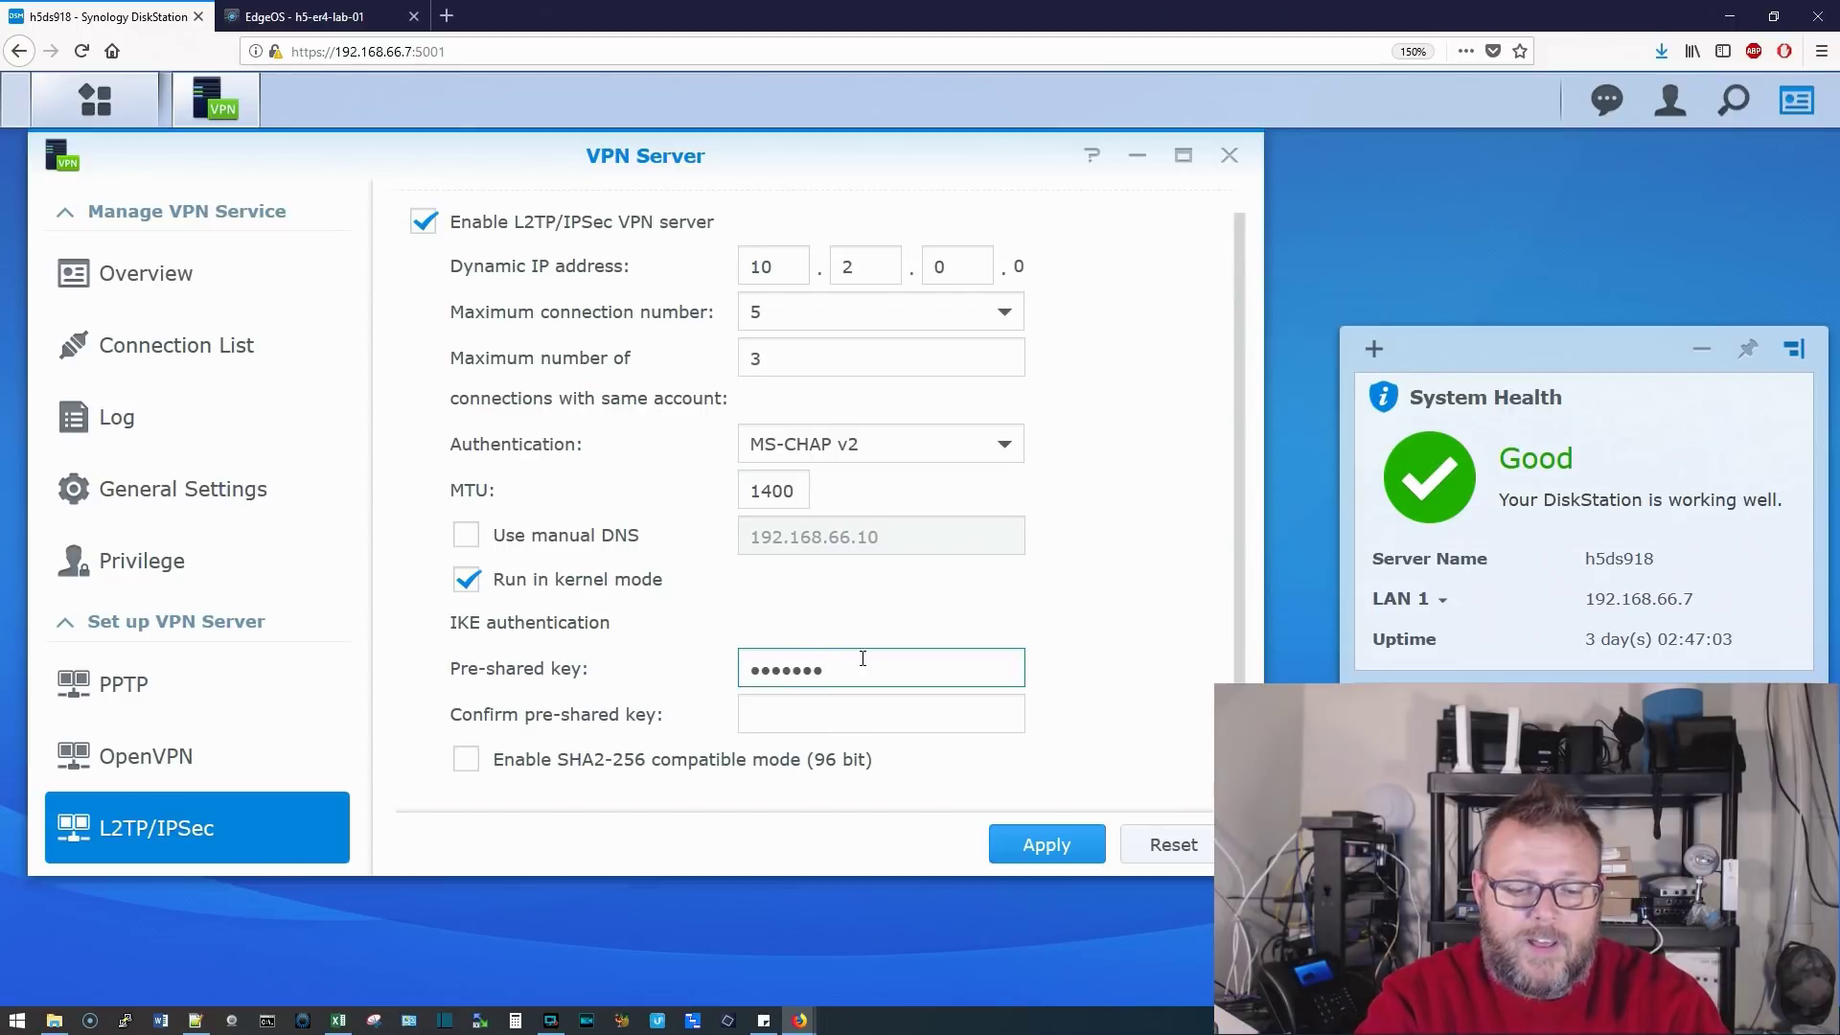
type("***")
key("Tab")
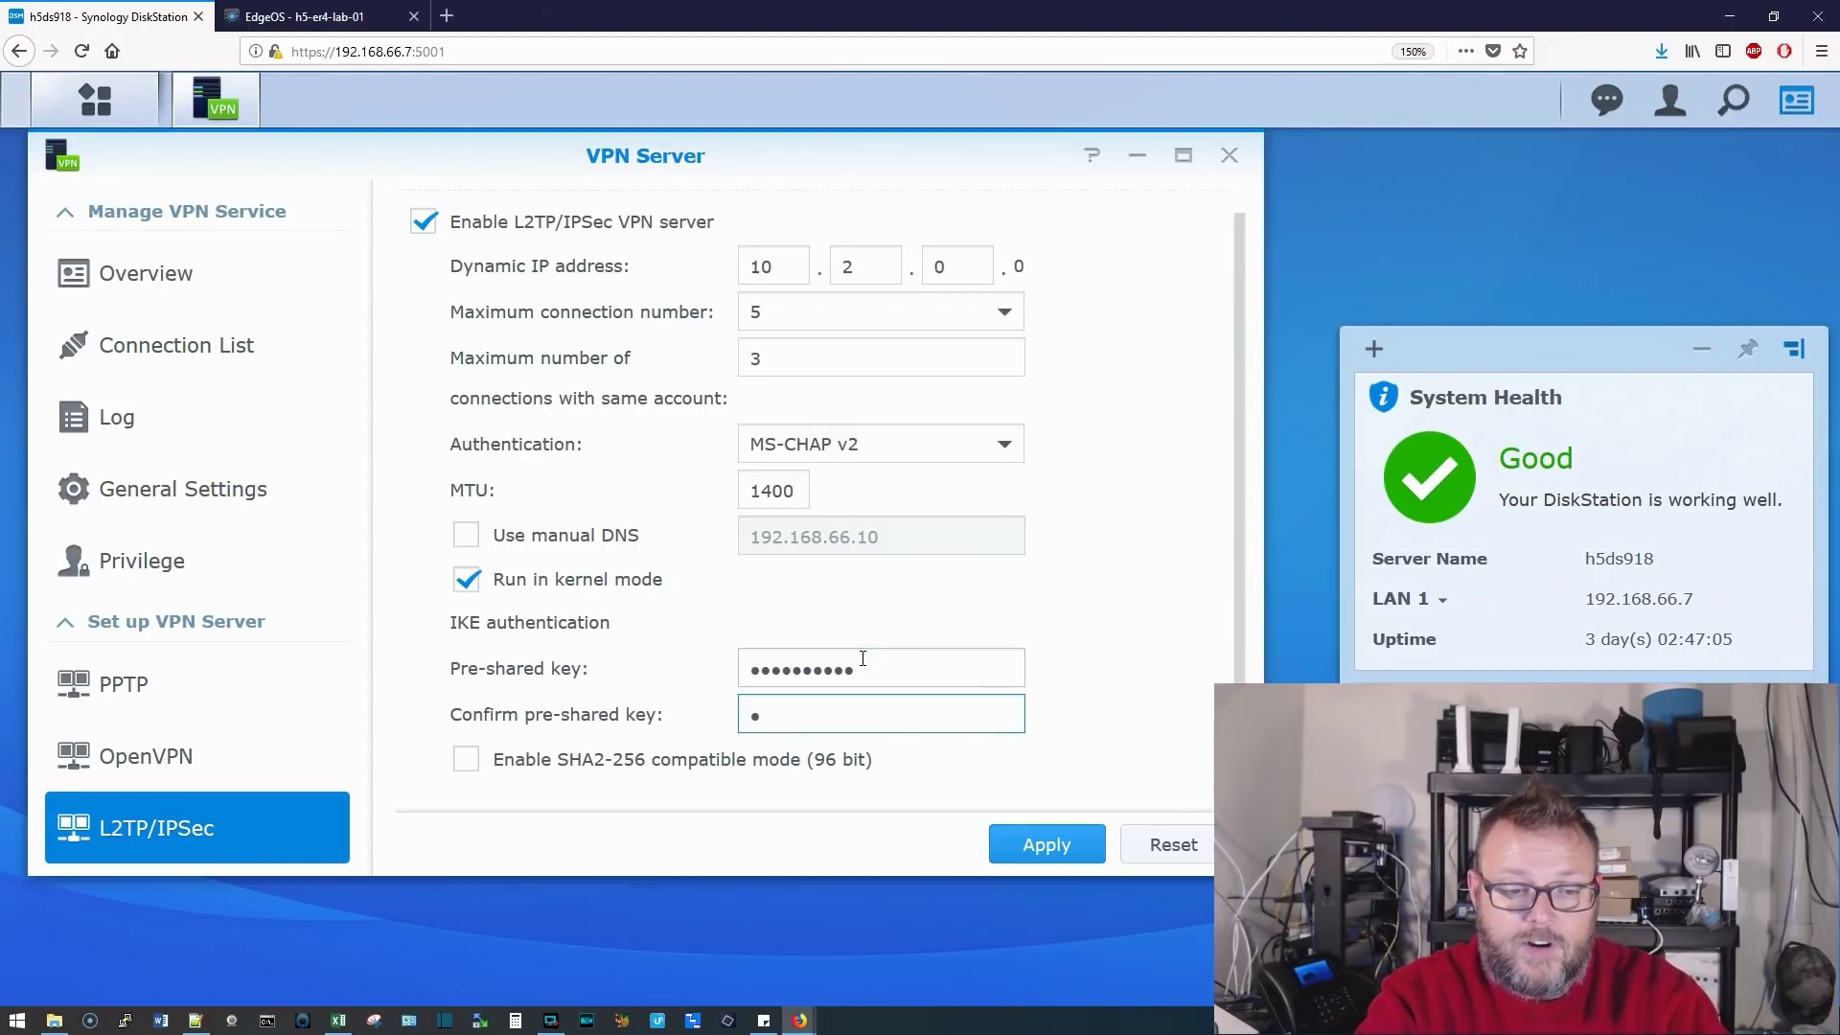
type("**********")
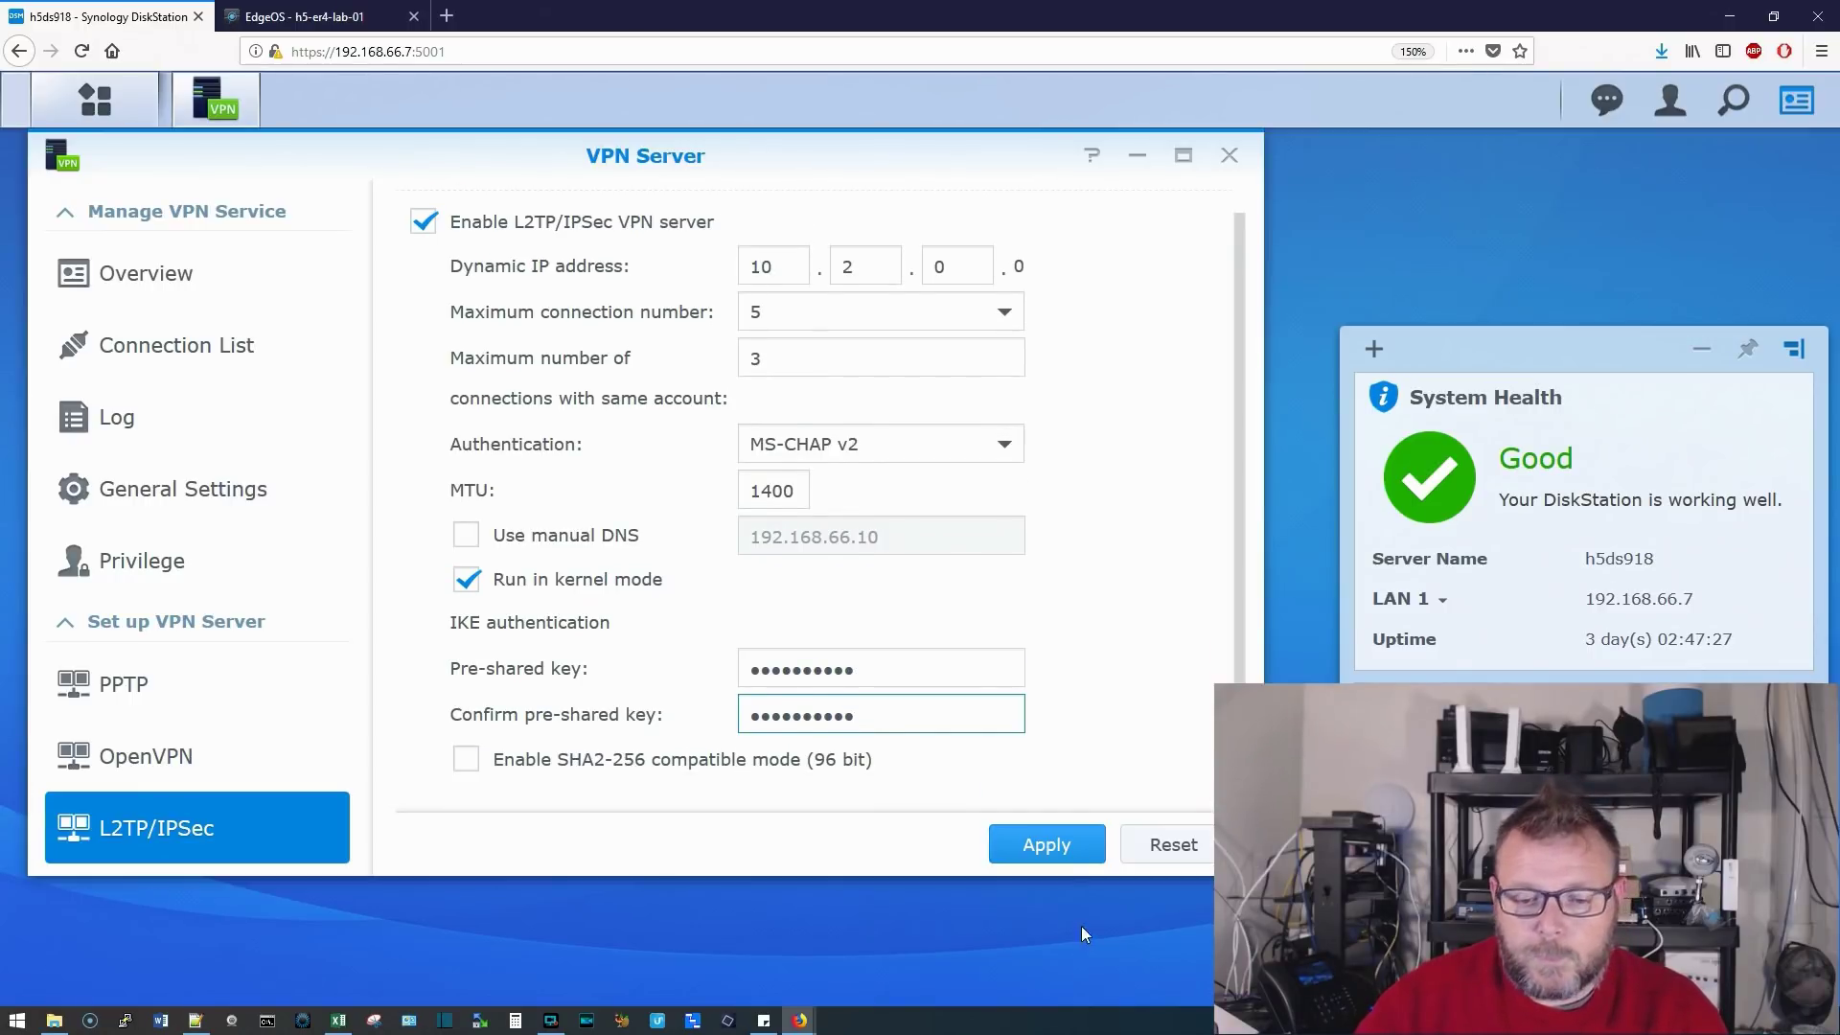
Apply the L2TP/IPSec settings and acknowledge the UDP 1701, 500 and 4500 port reminder.
left_click(1054, 848)
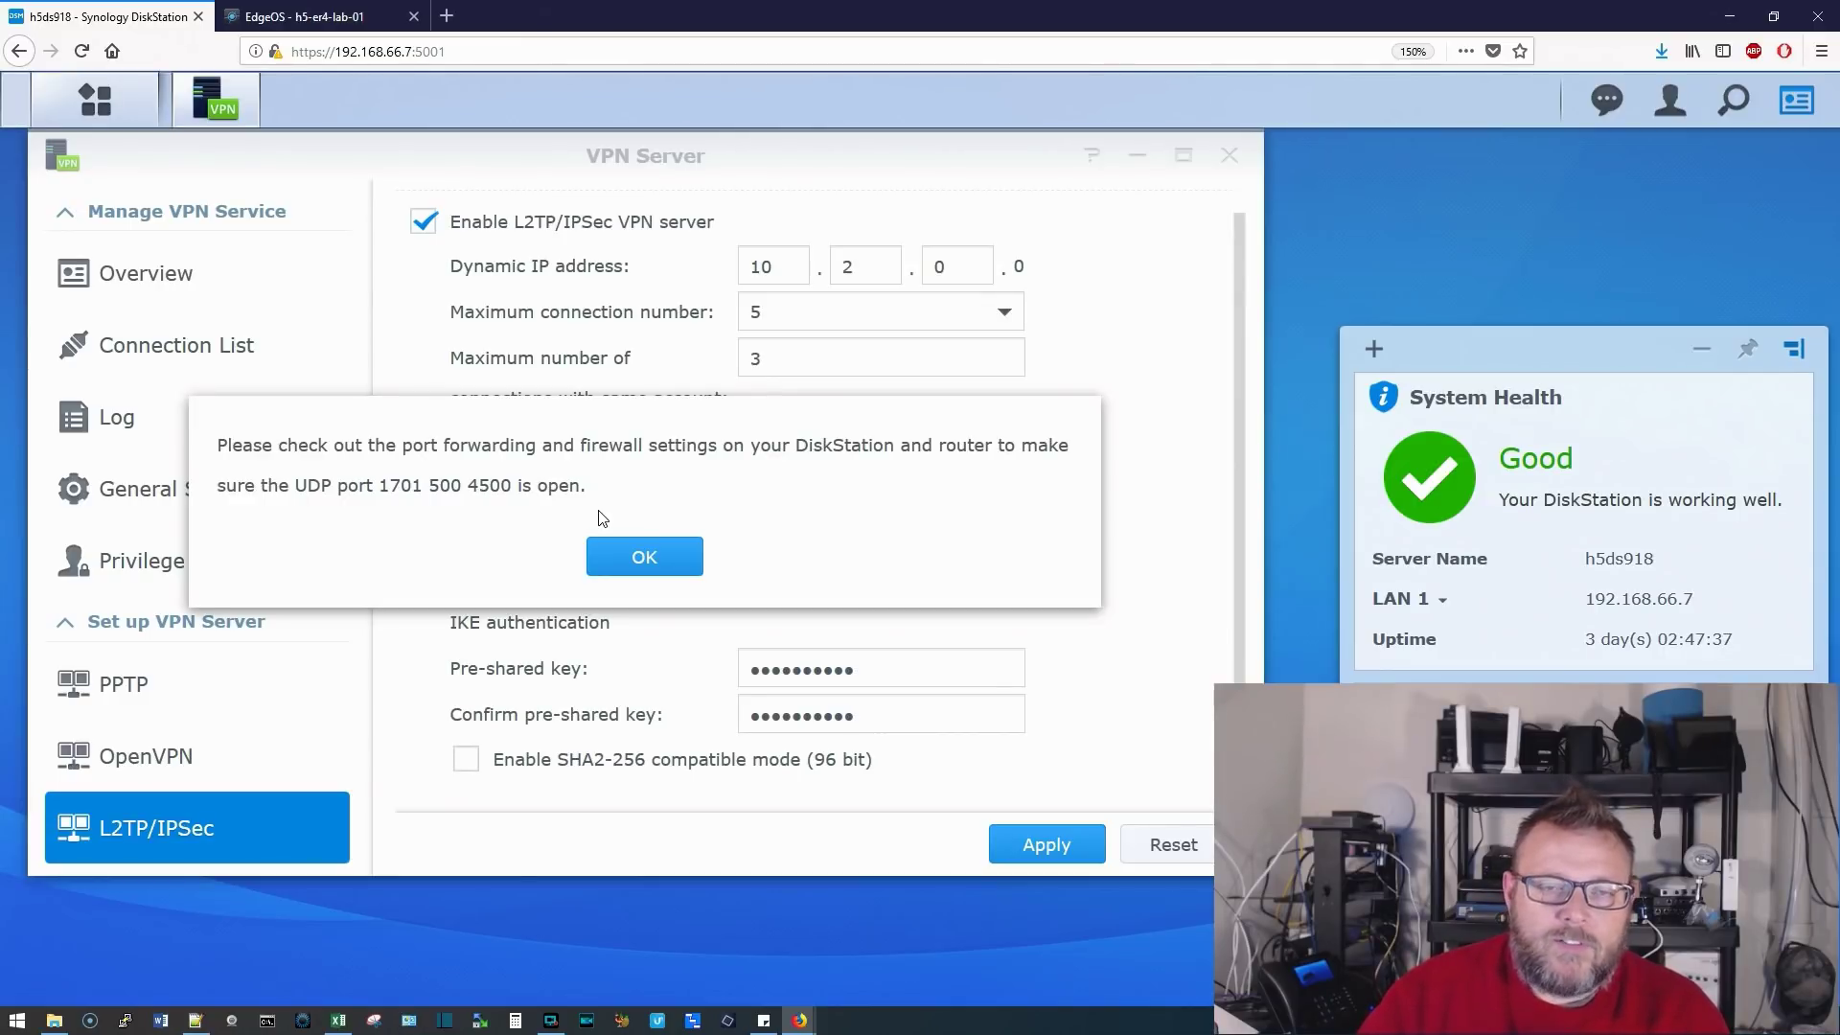
left_click(668, 548)
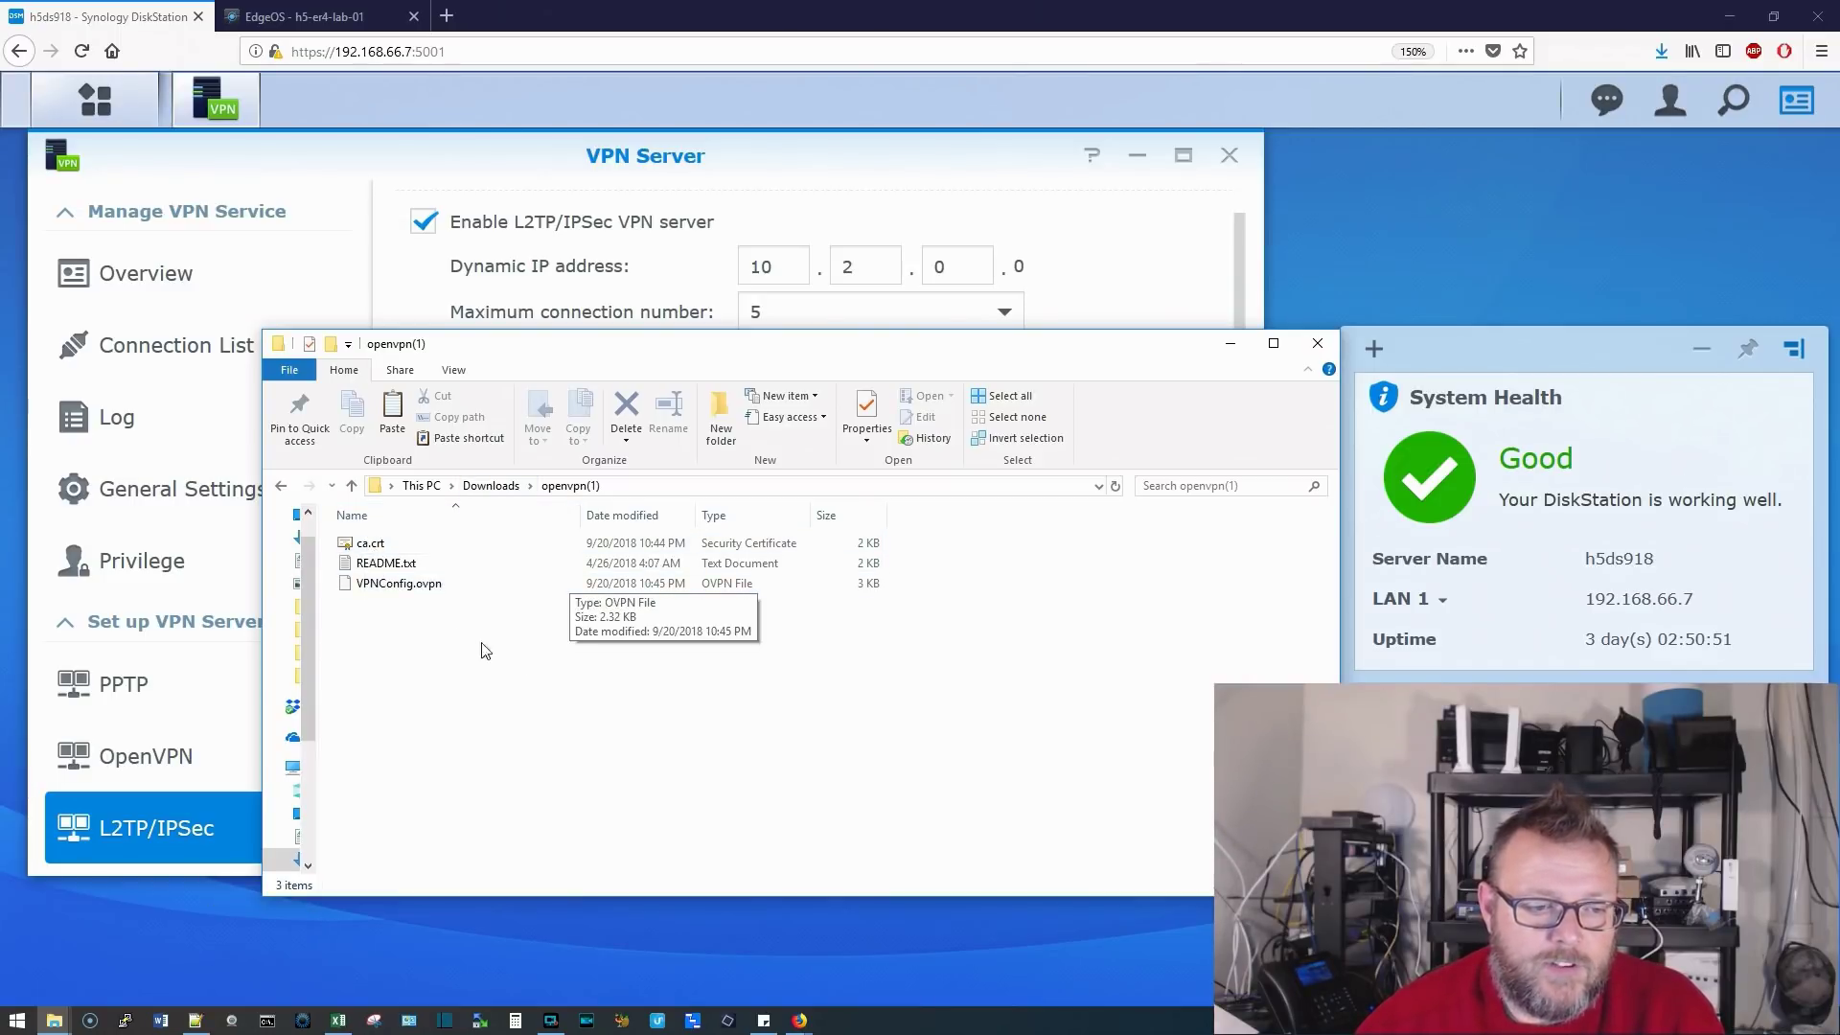
double_click(390, 567)
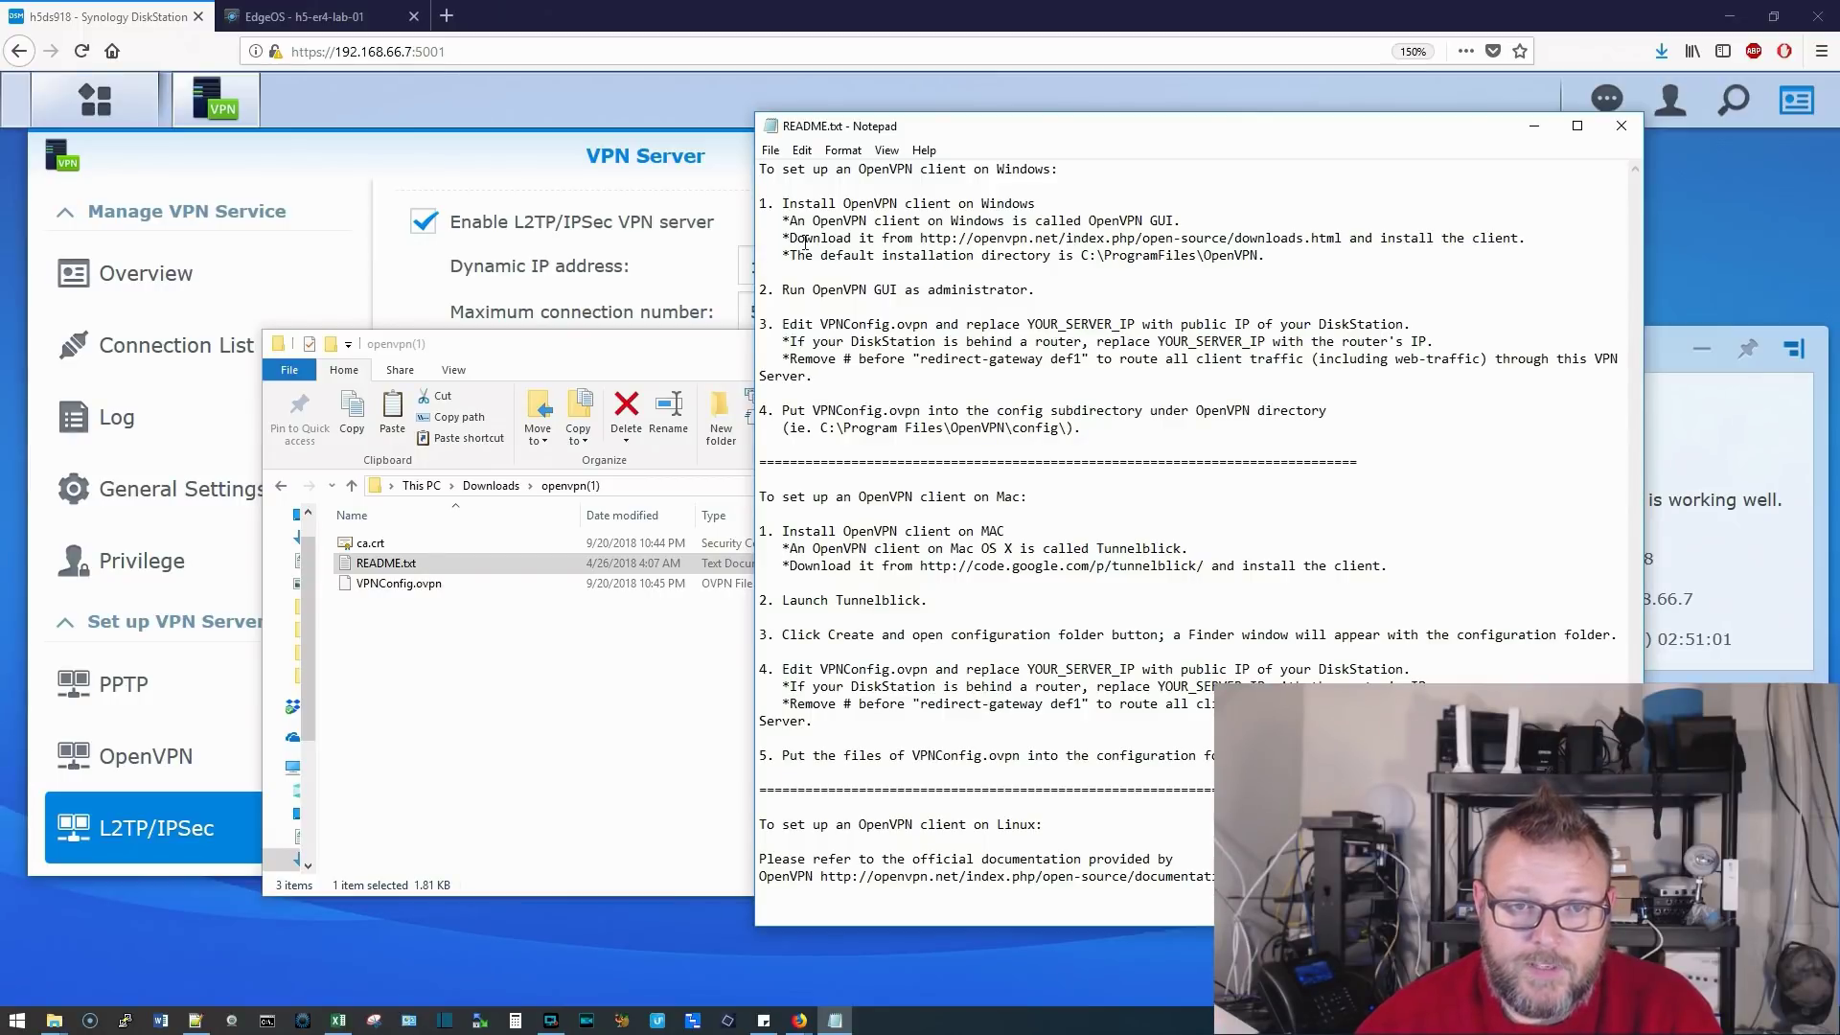
left_click_drag(921, 241, 1528, 239)
left_click(1313, 239)
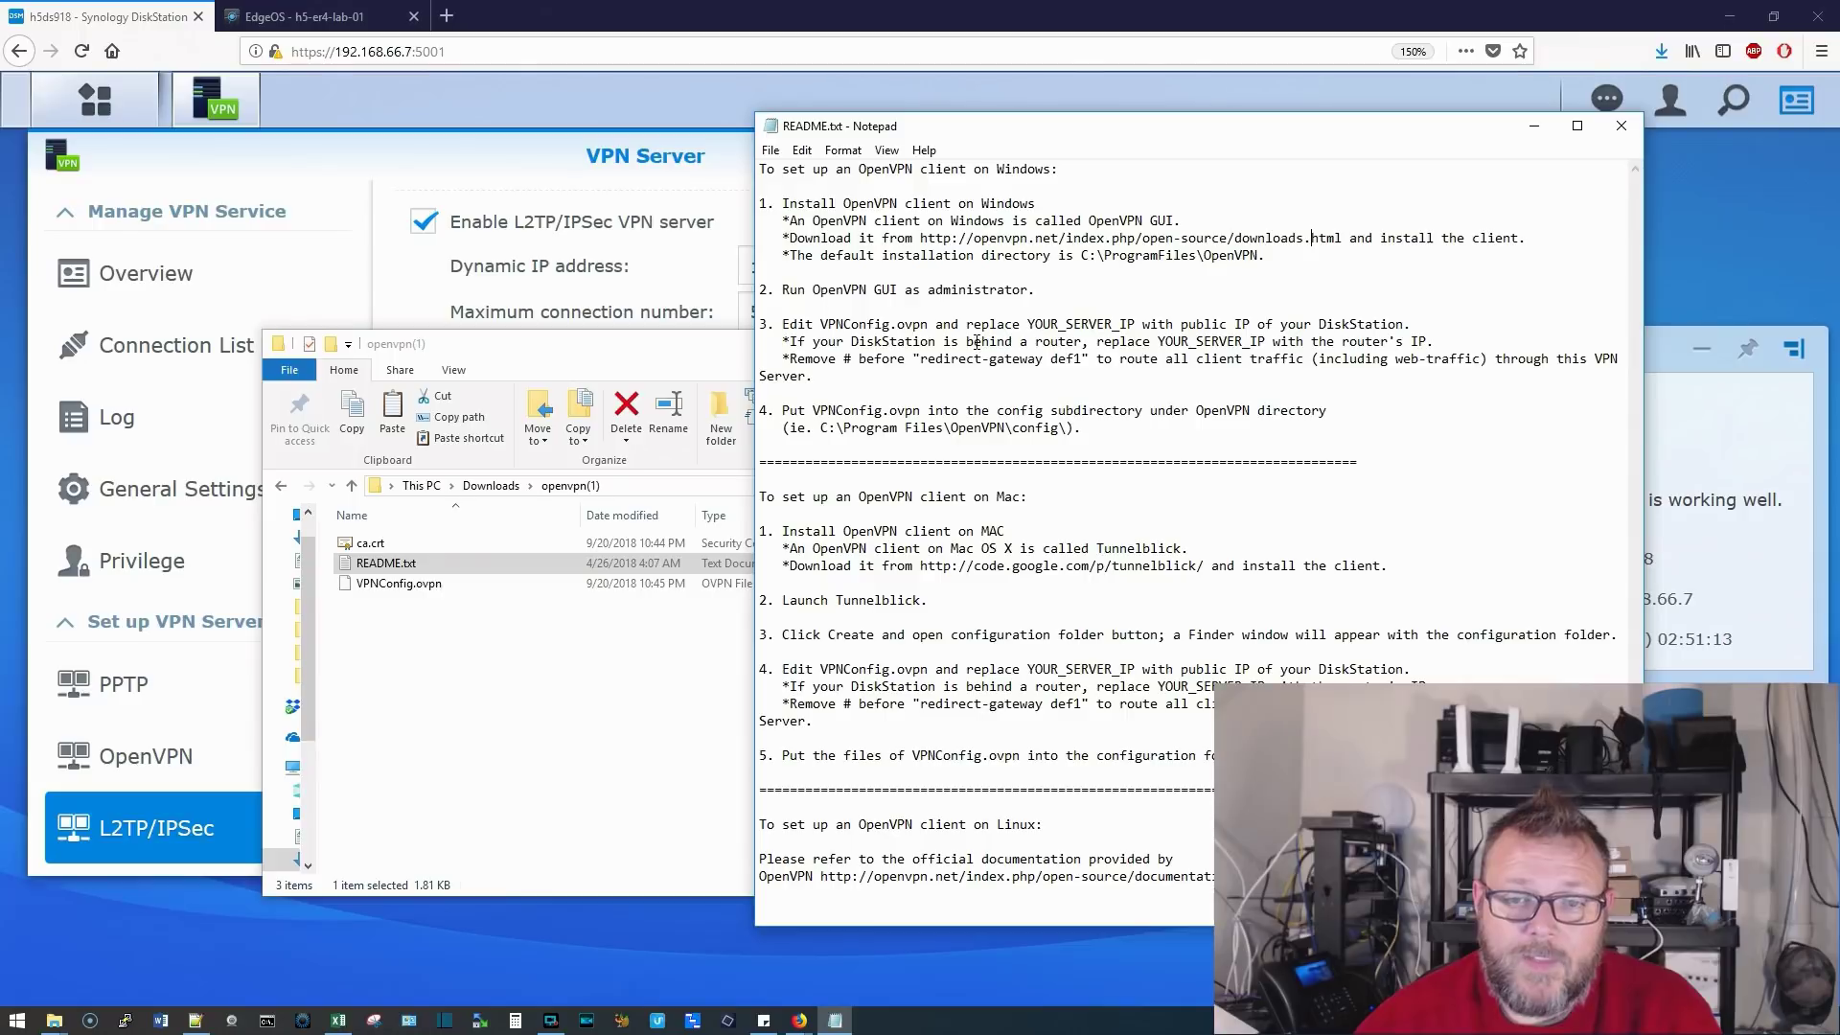
left_click_drag(821, 324, 1253, 324)
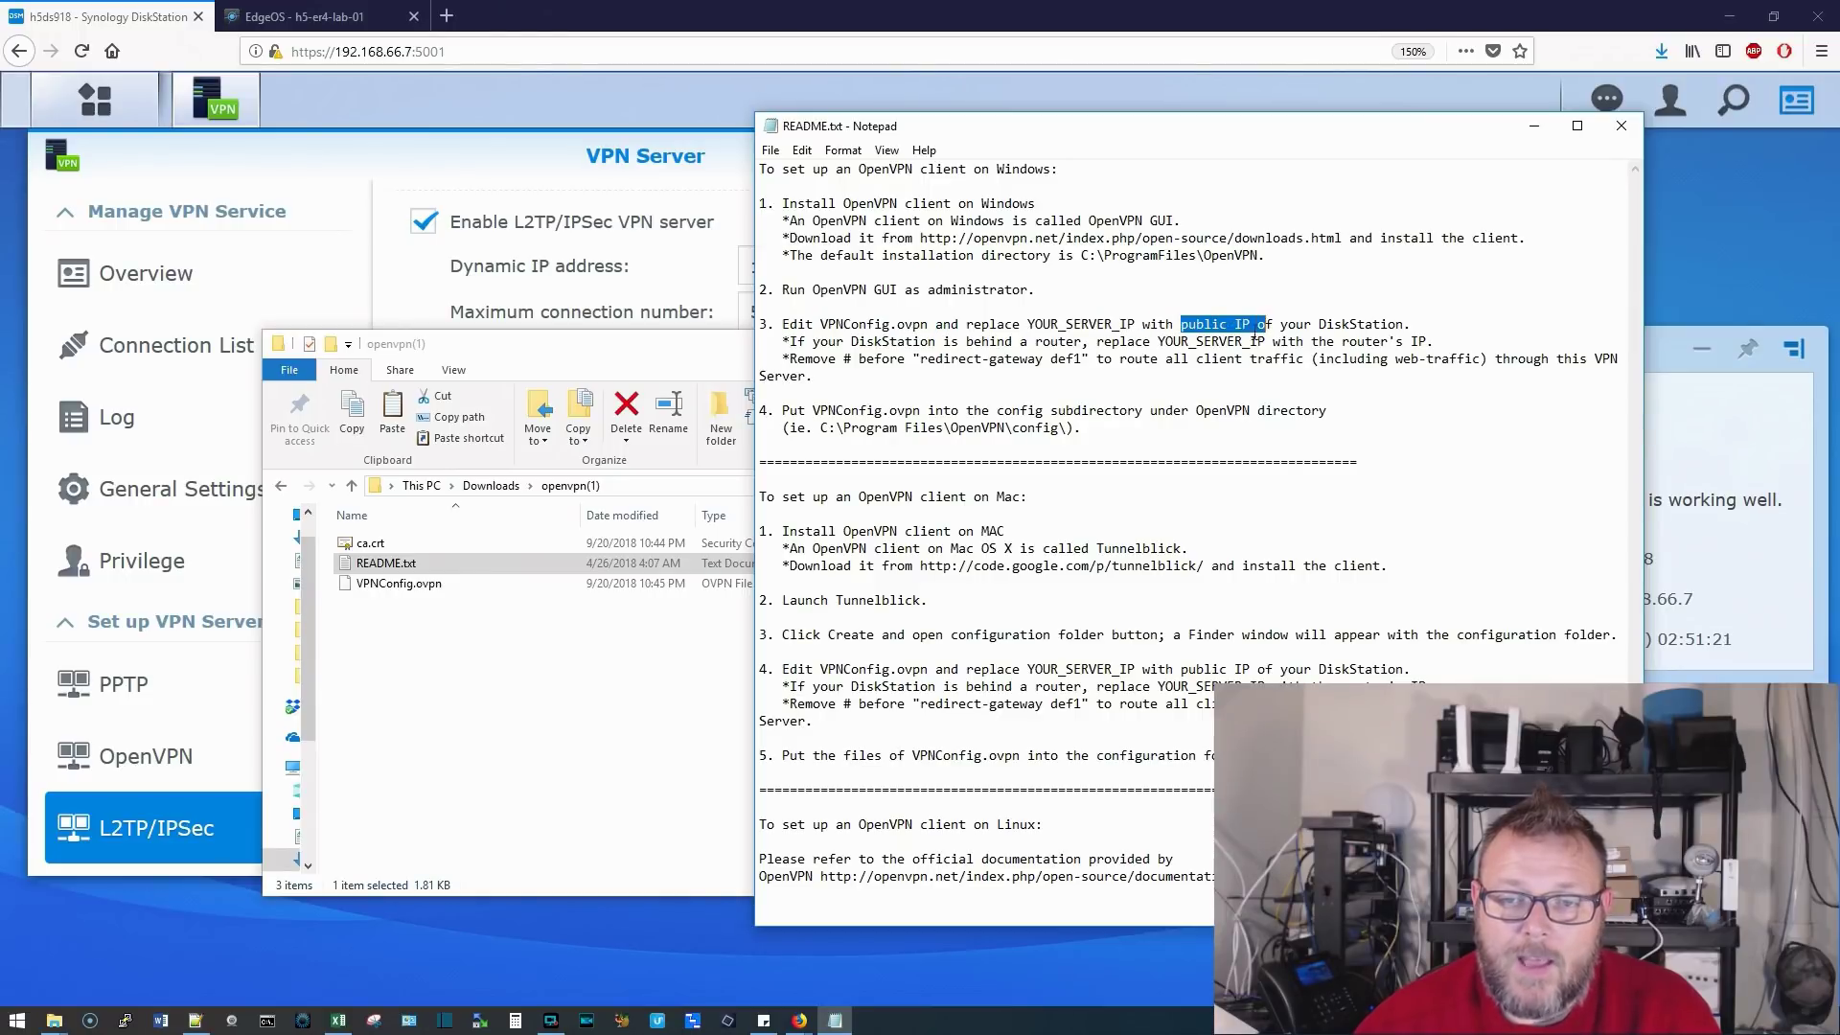
left_click(1242, 326)
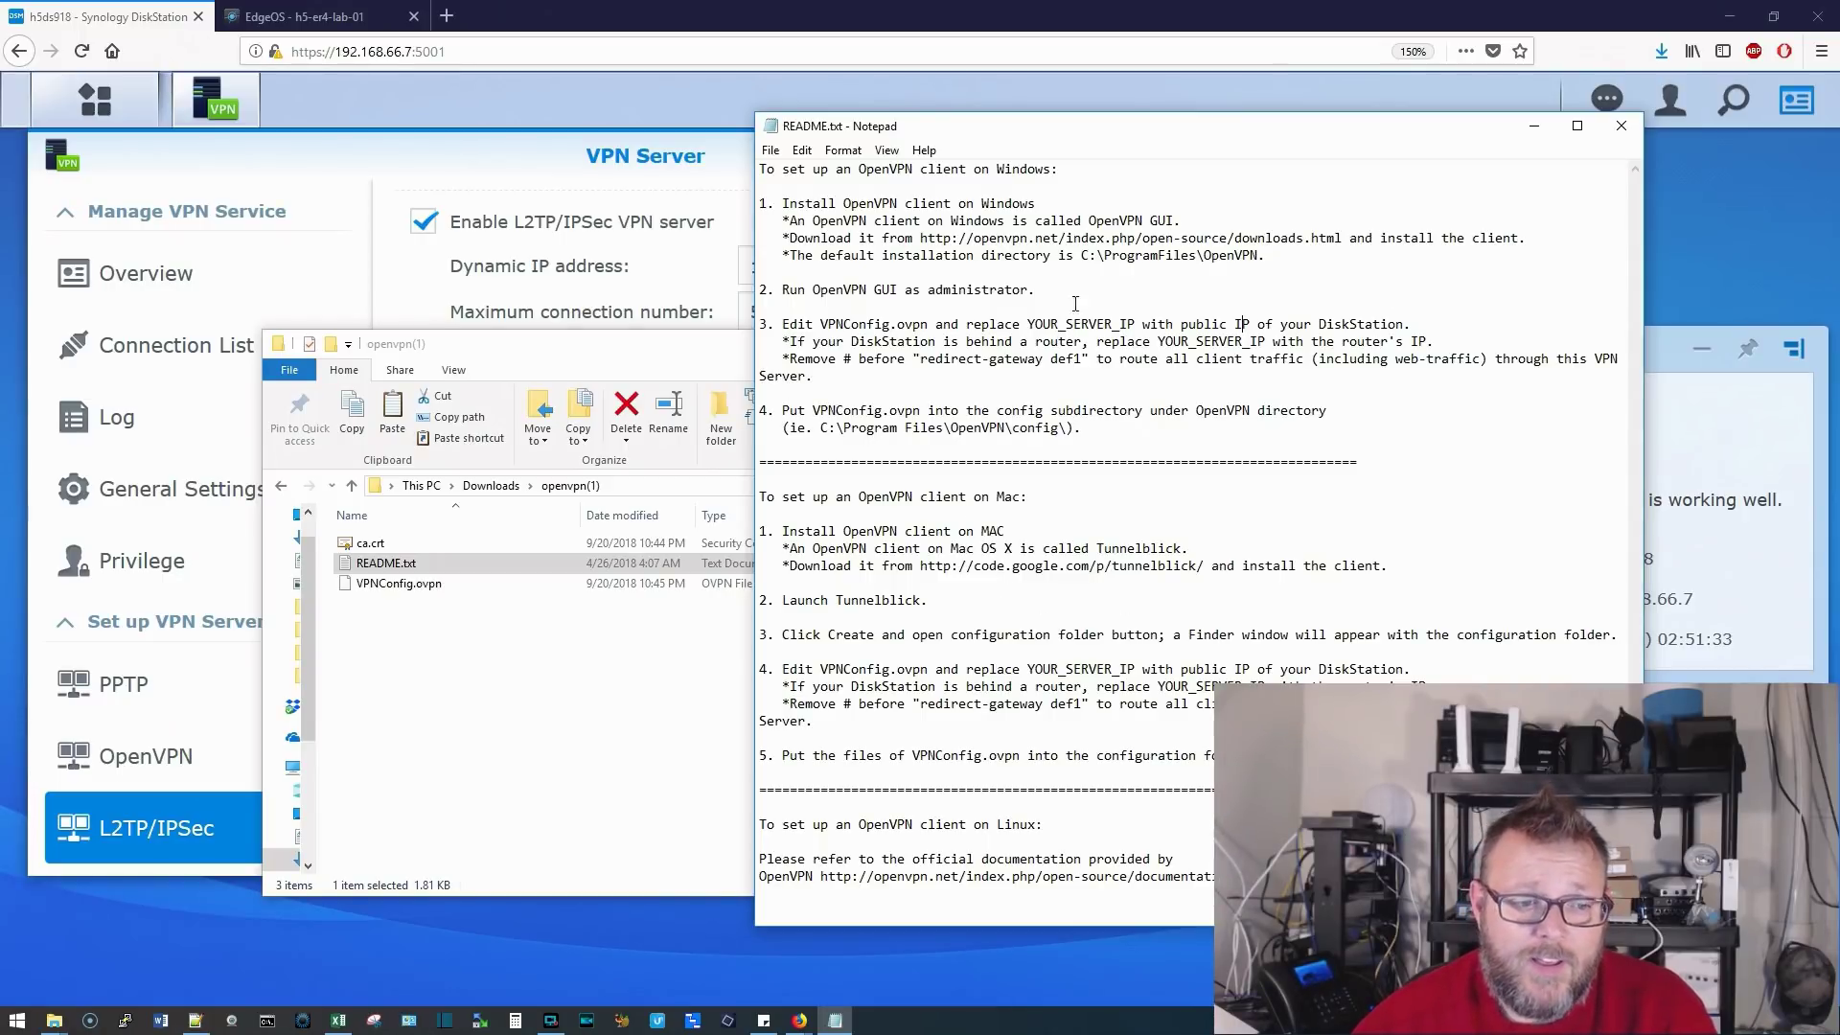
left_click(1631, 124)
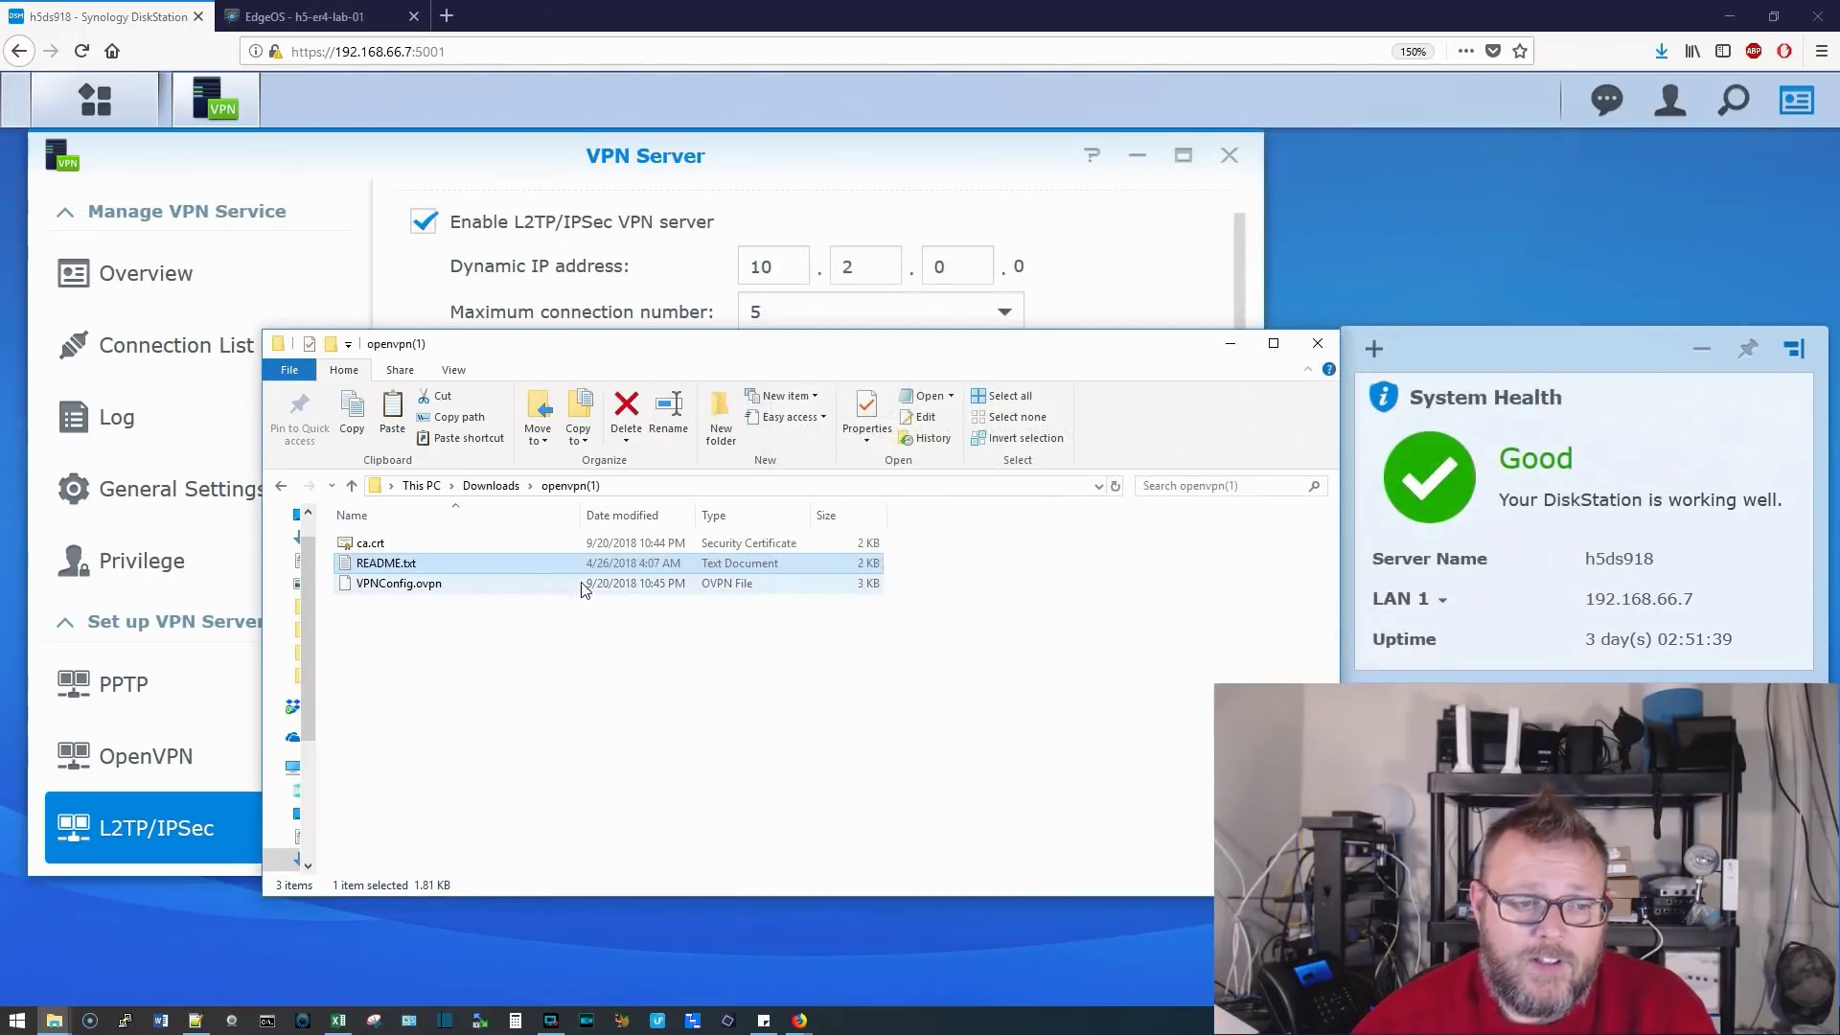
Open VPNConfig.ovpn in Notepad++, select the YOUR_SERVER_IP placeholder on line 4, then close it.
right_click(412, 585)
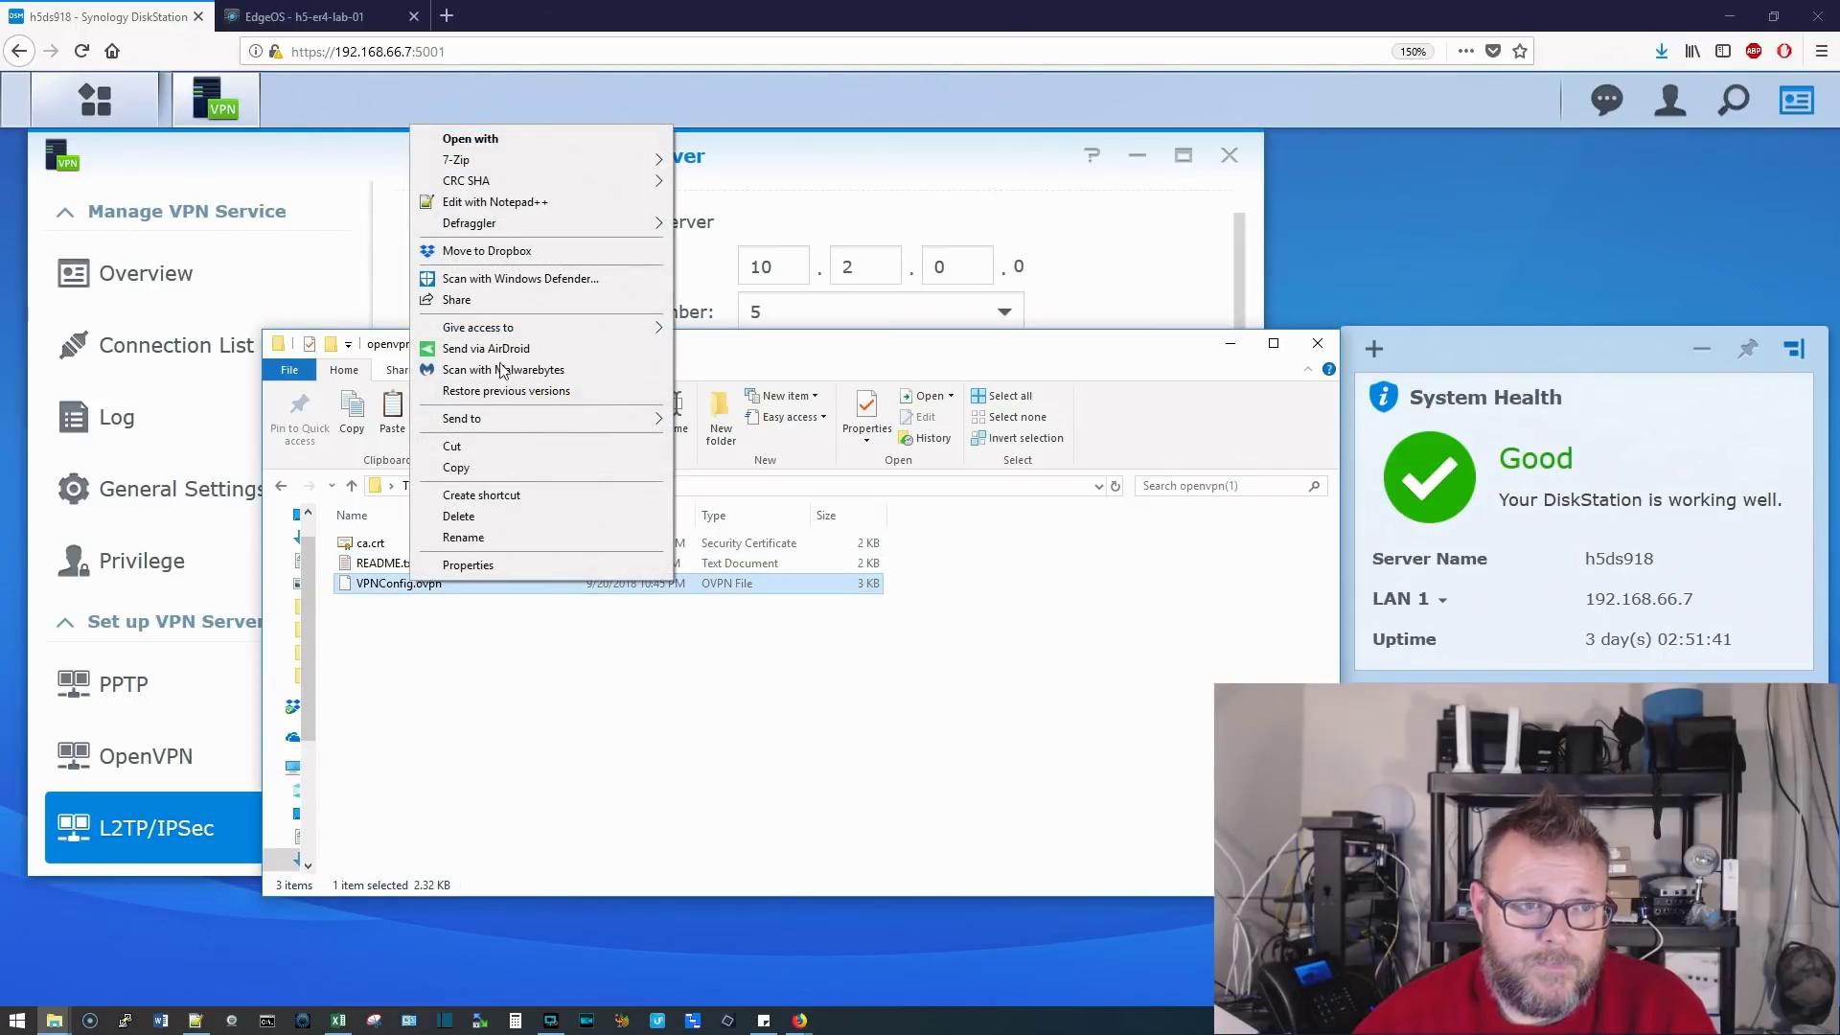
left_click(506, 202)
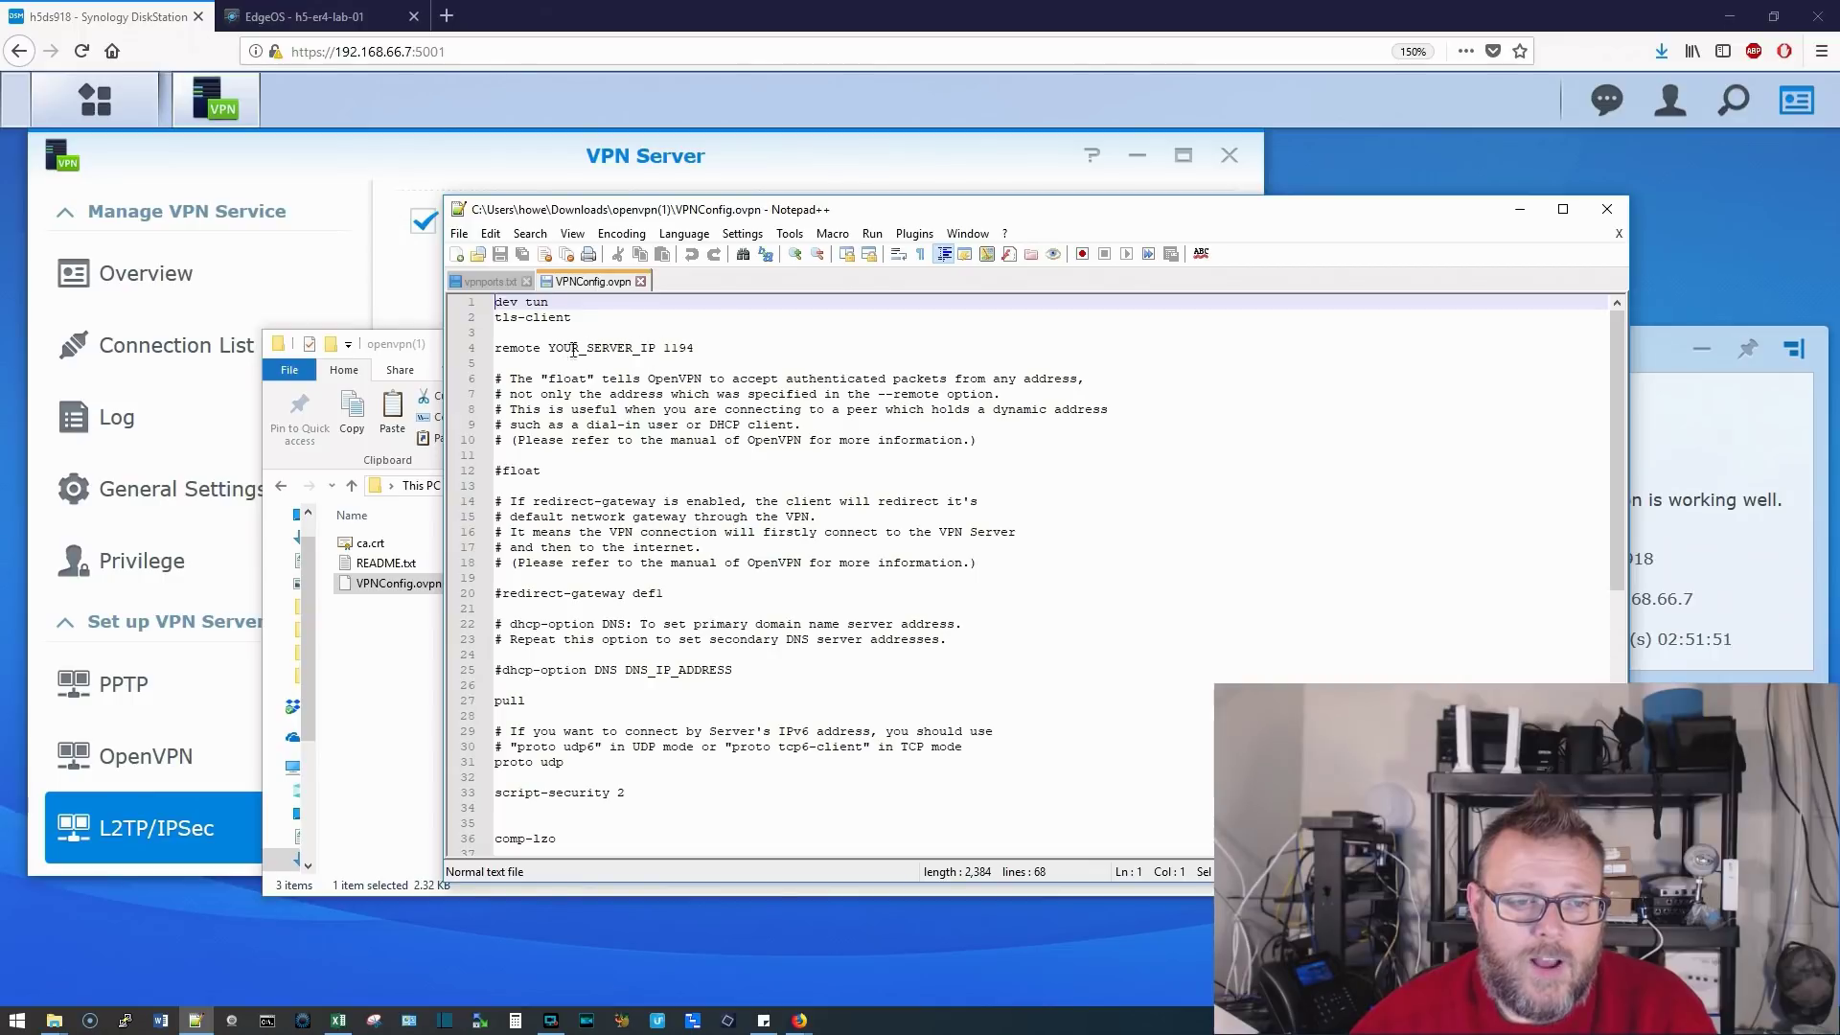
left_click_drag(553, 348, 655, 349)
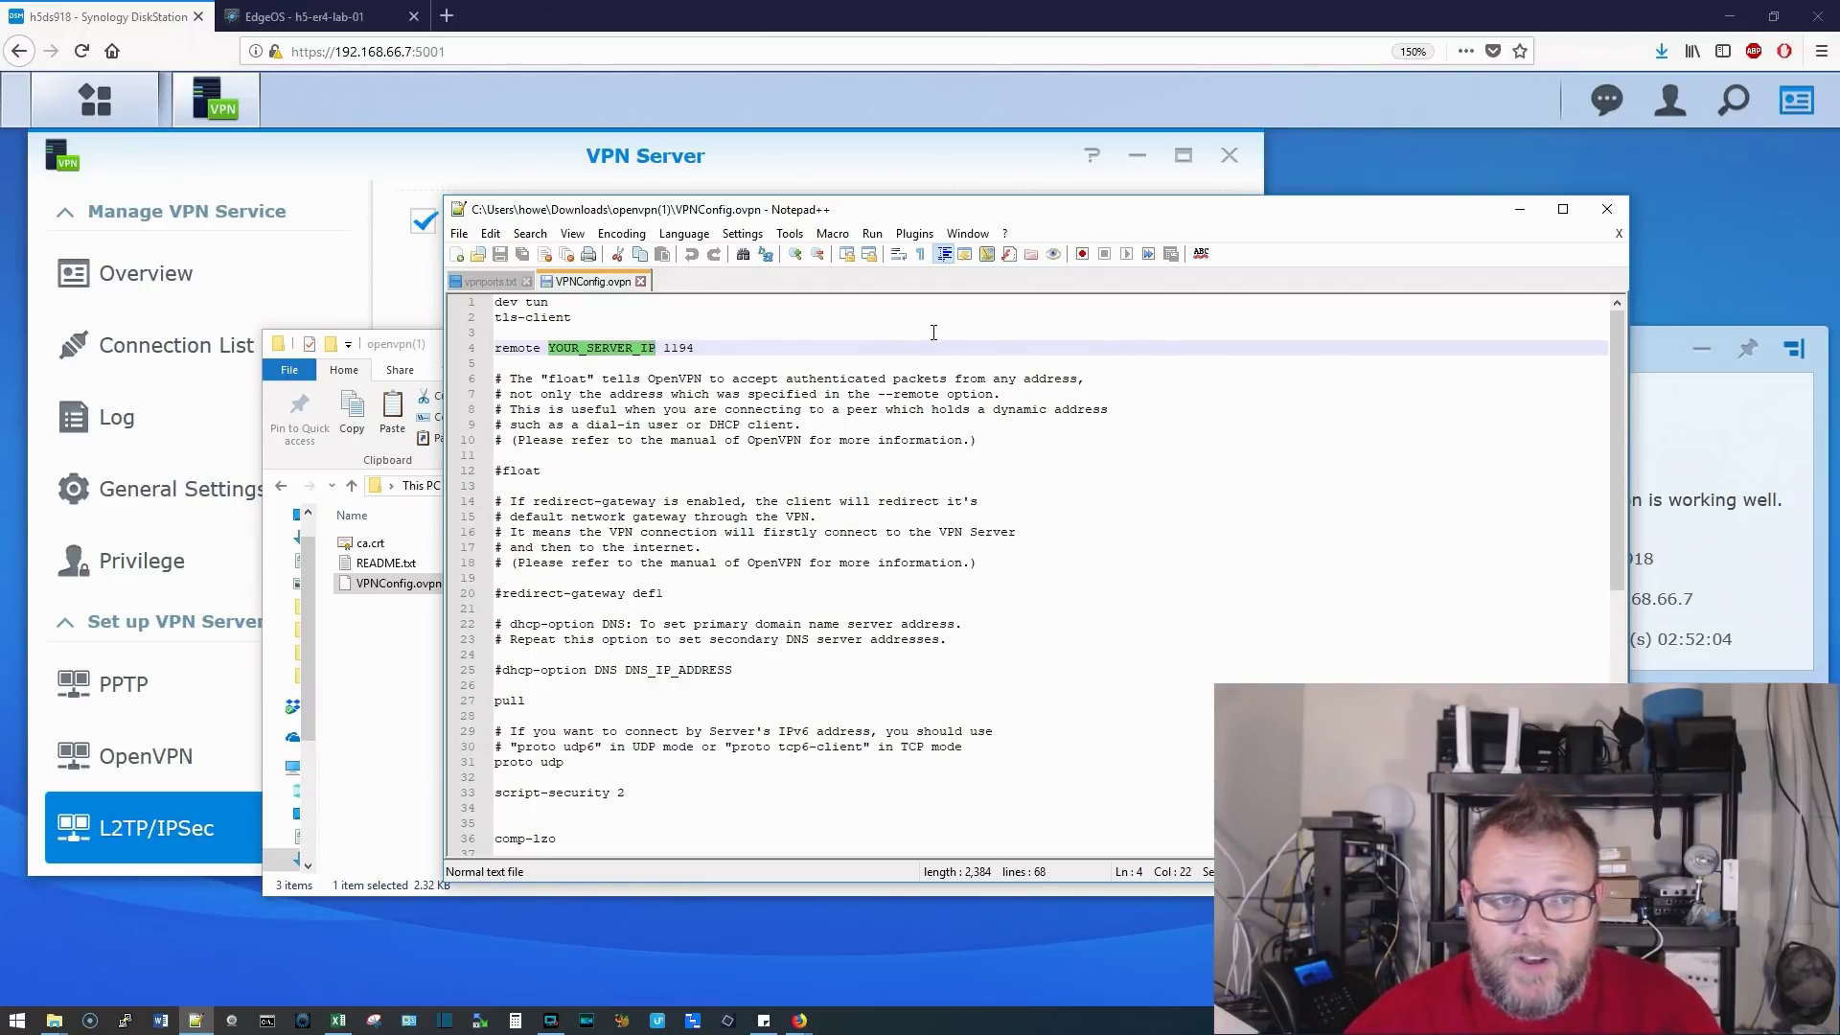
left_click(640, 281)
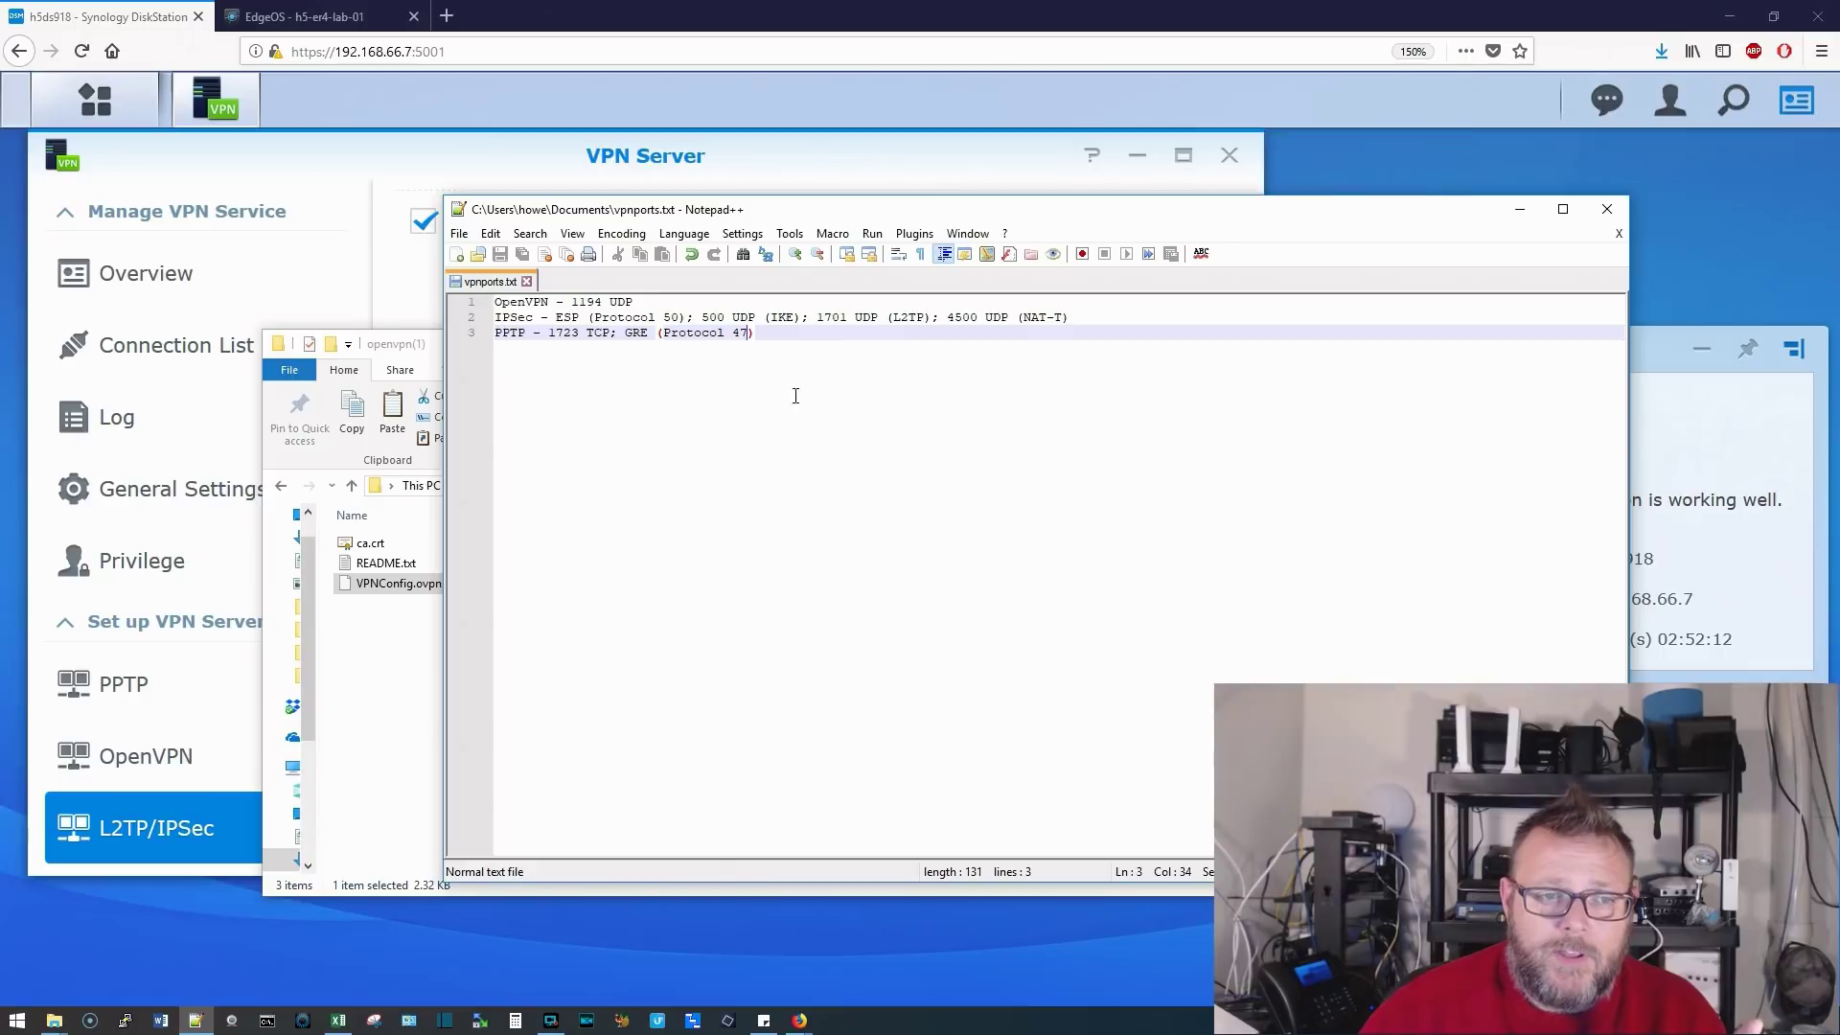
left_click_drag(572, 303, 659, 316)
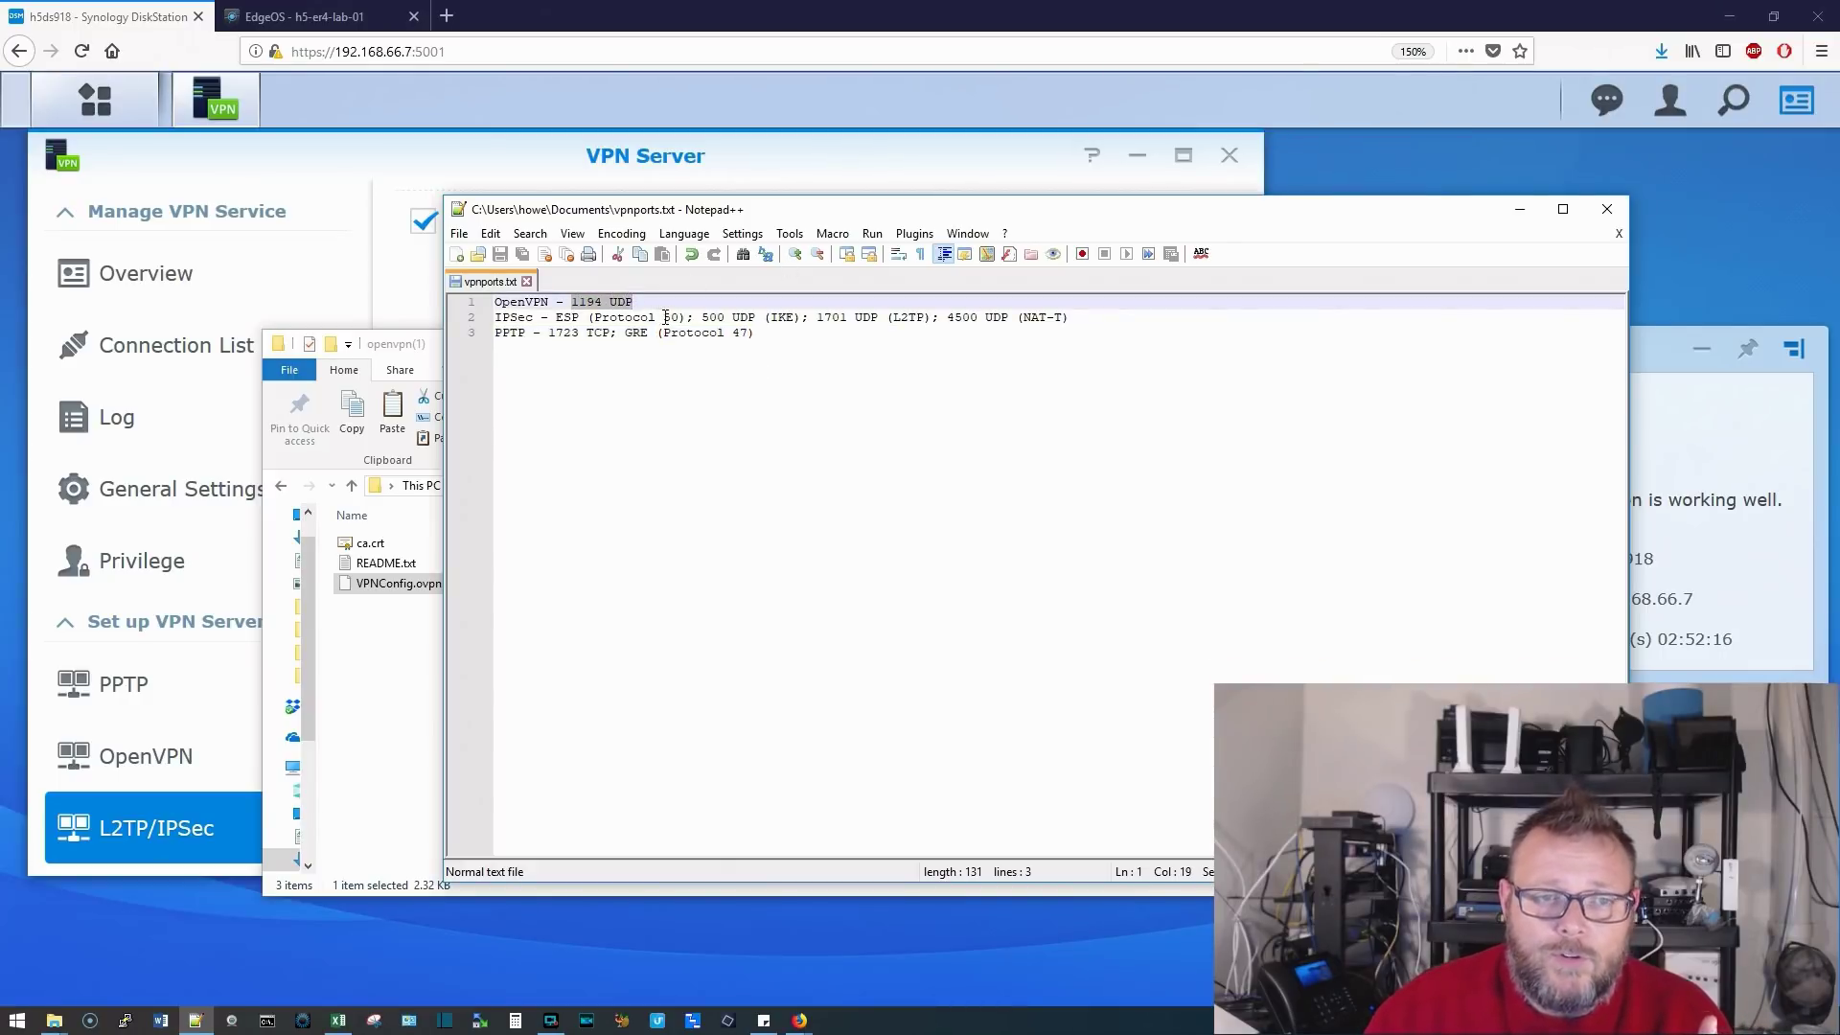
left_click(560, 318)
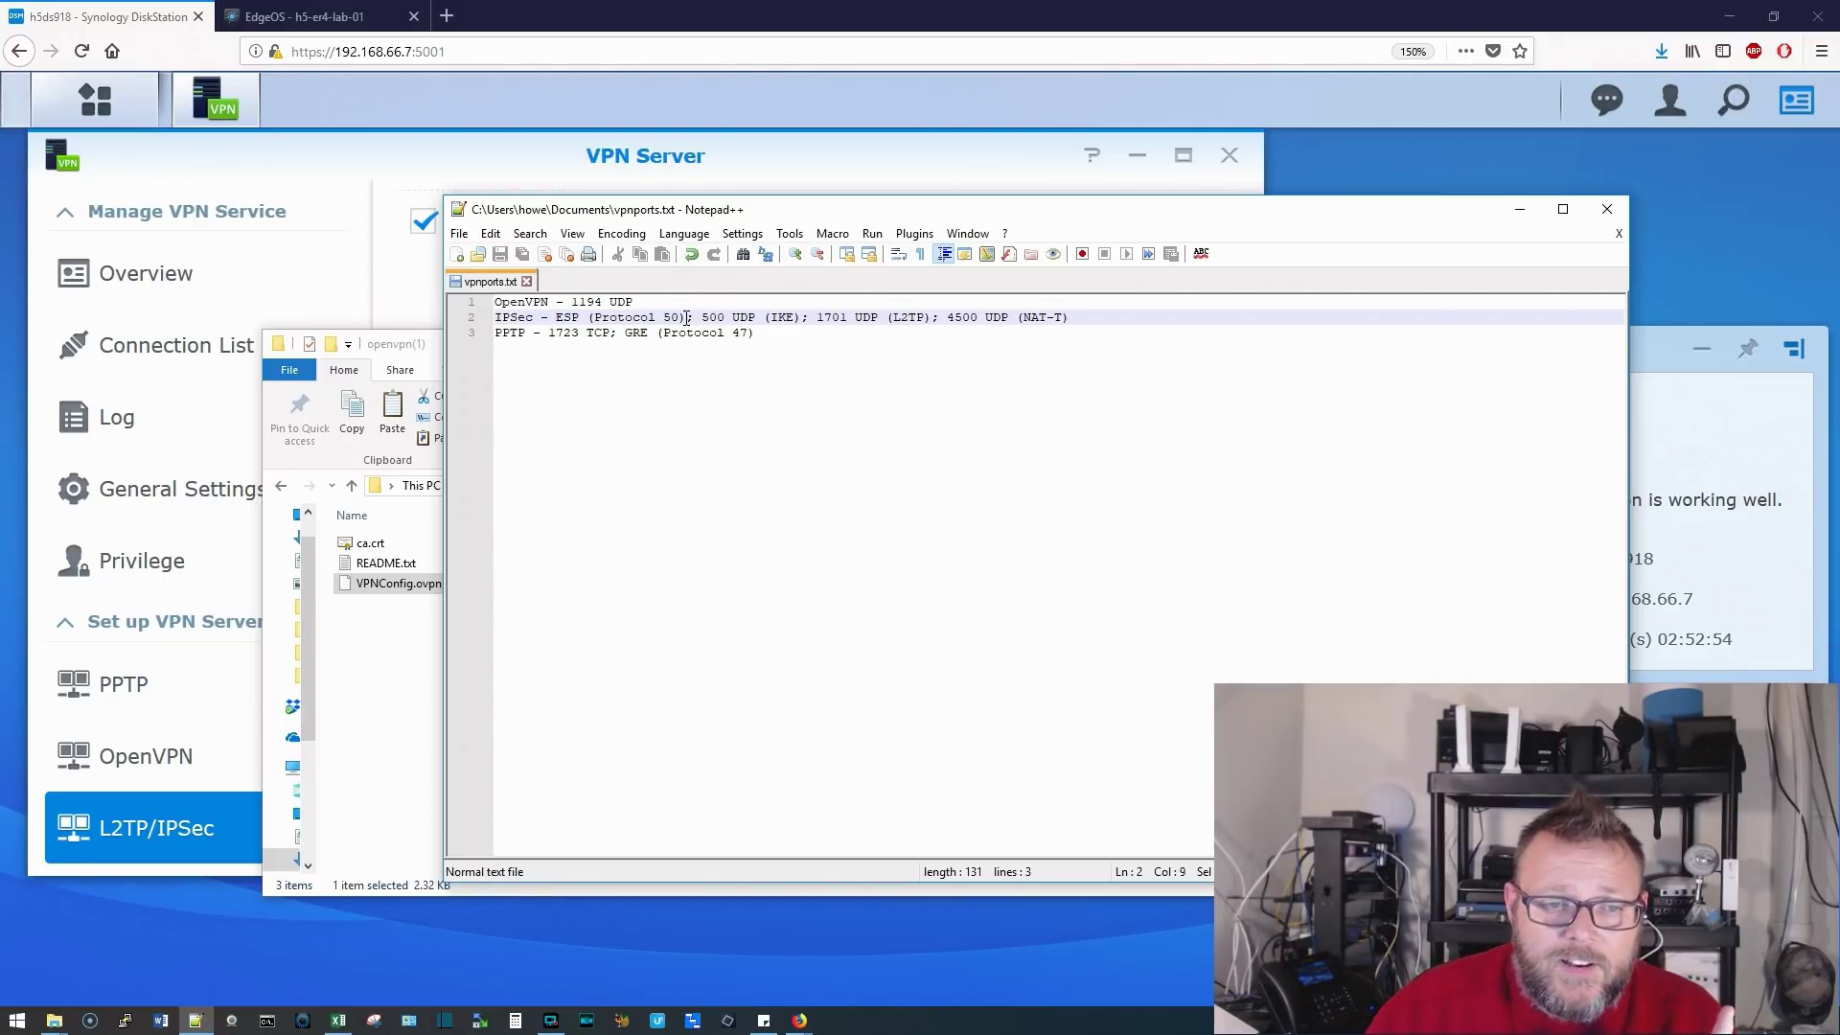
left_click_drag(687, 317, 556, 317)
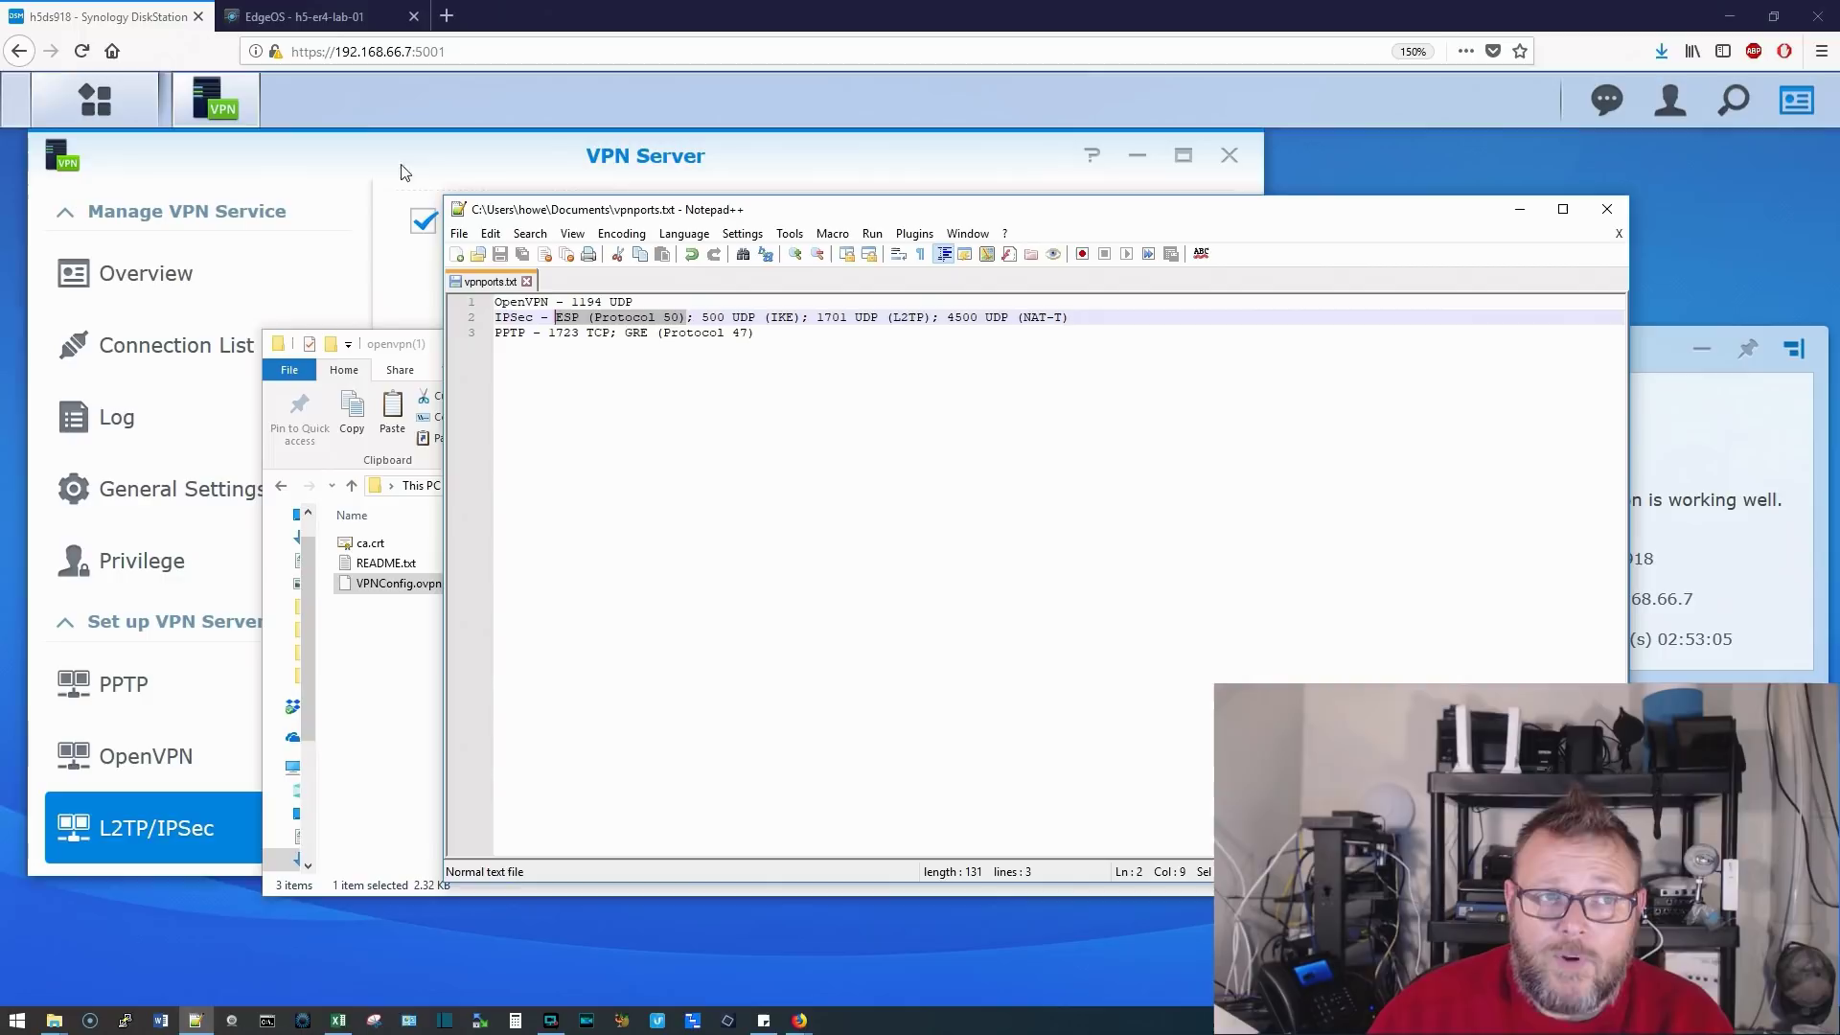
Add a new port-forwarding rule with original port 1194, checking the vpnports.txt notes.
left_click(331, 24)
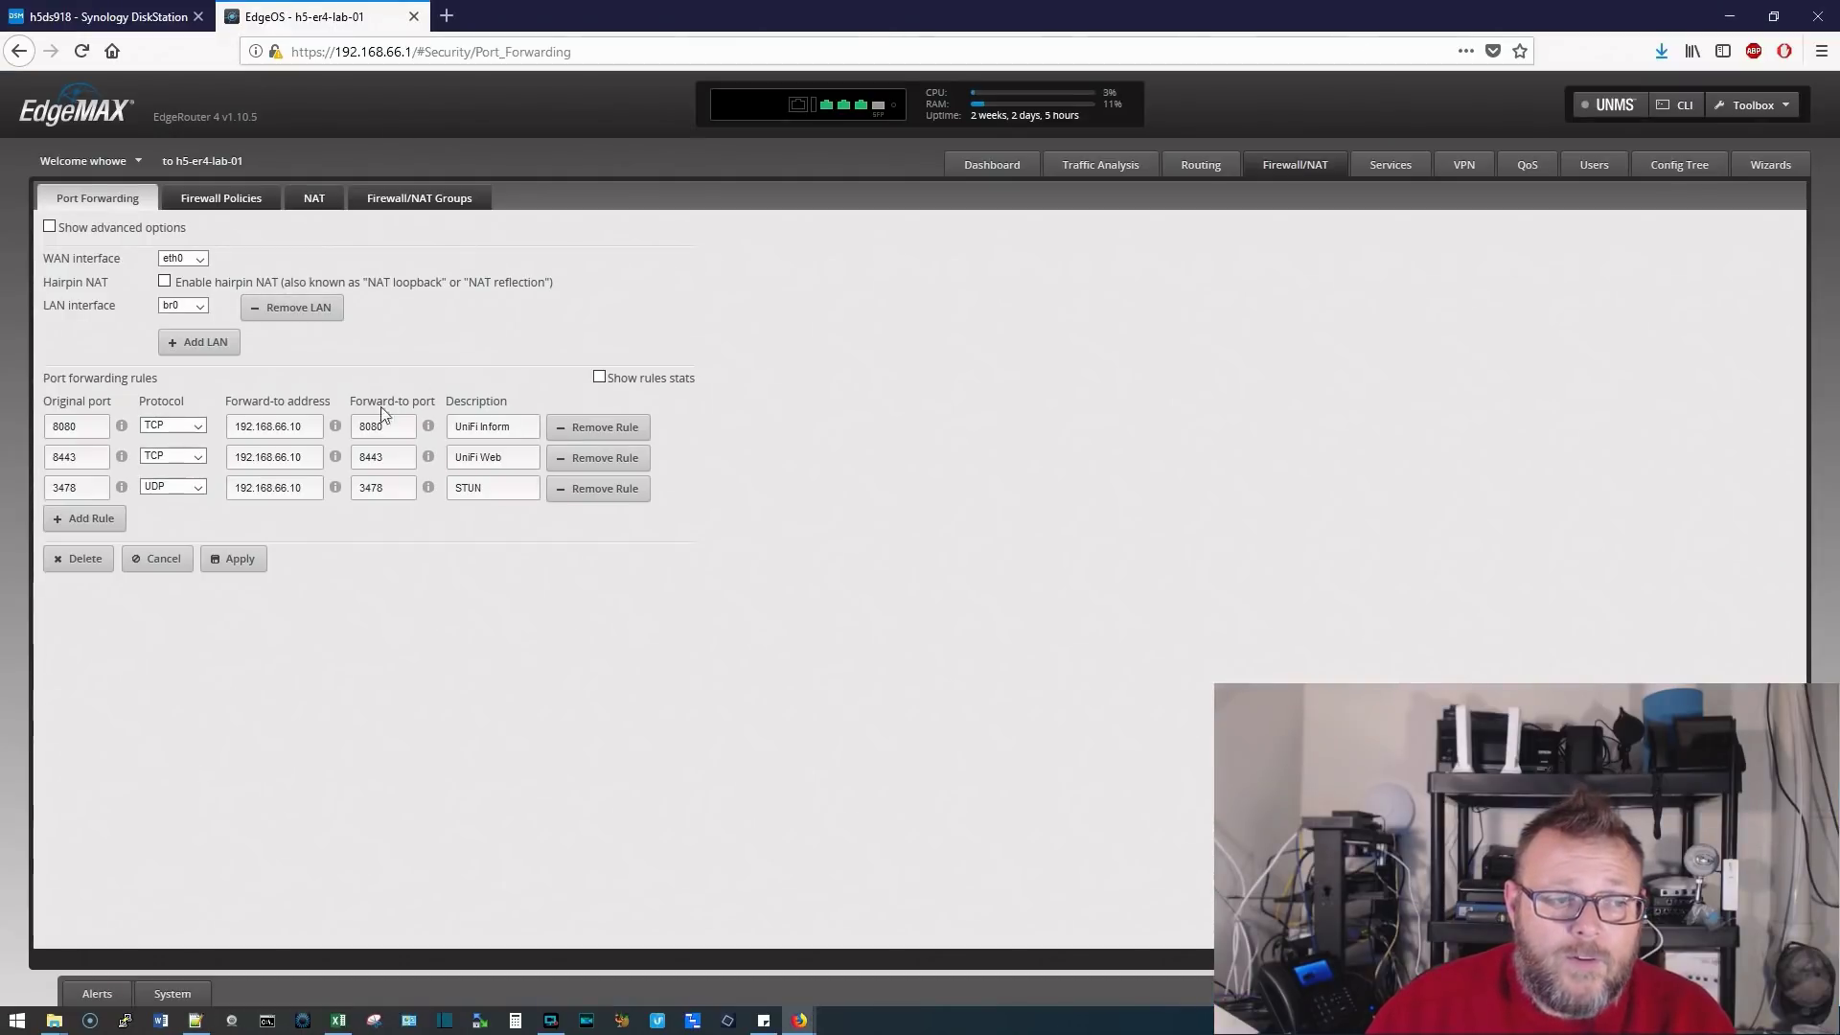
left_click(96, 518)
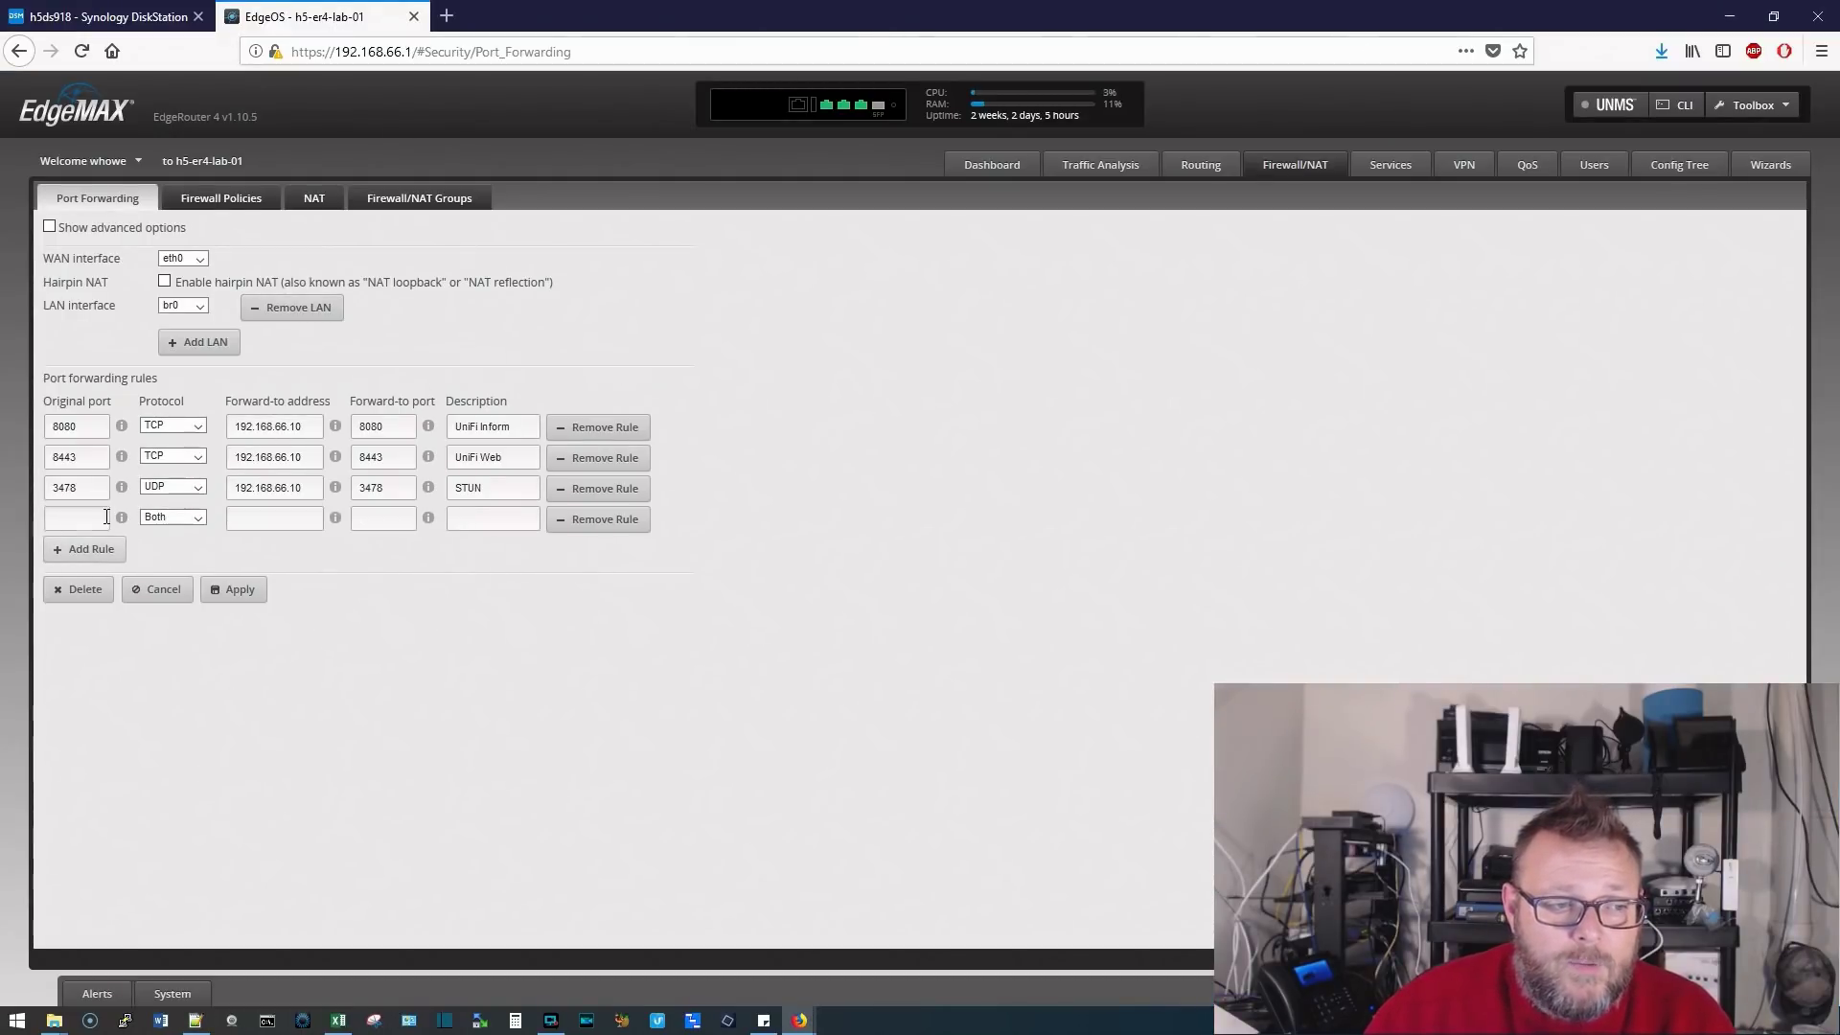
left_click(207, 1024)
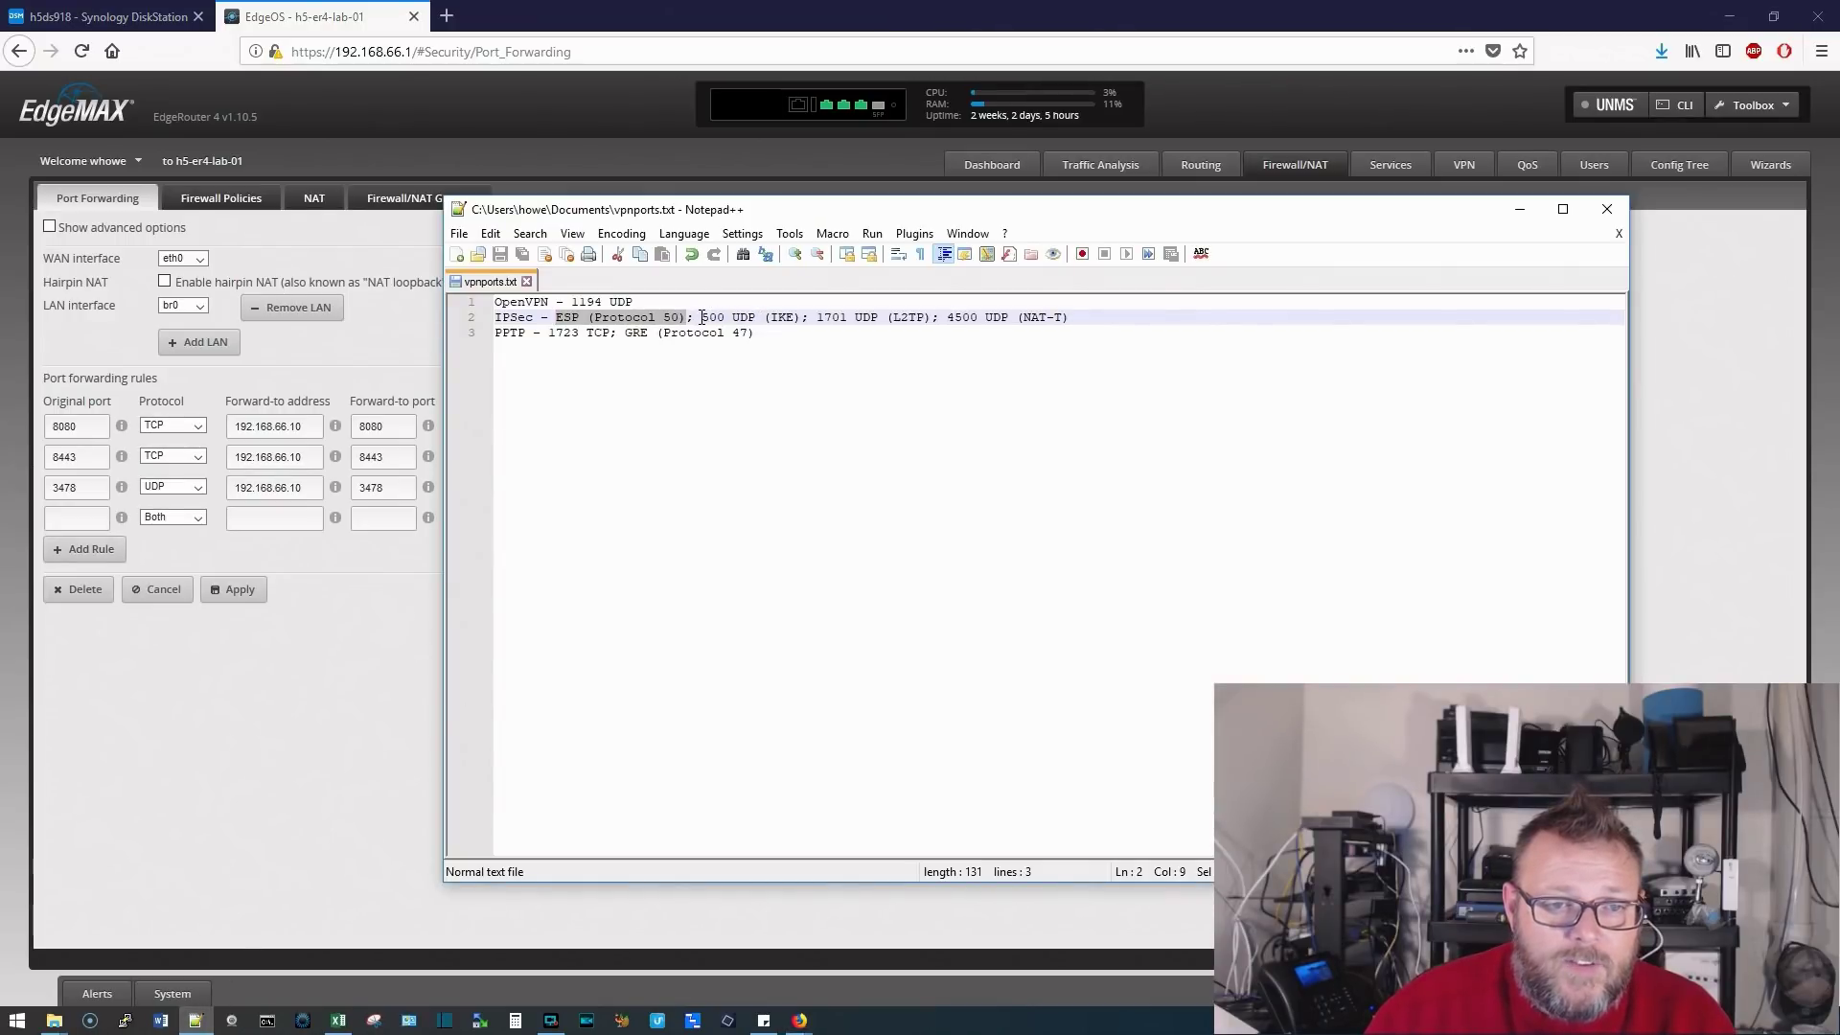
left_click_drag(702, 318, 756, 317)
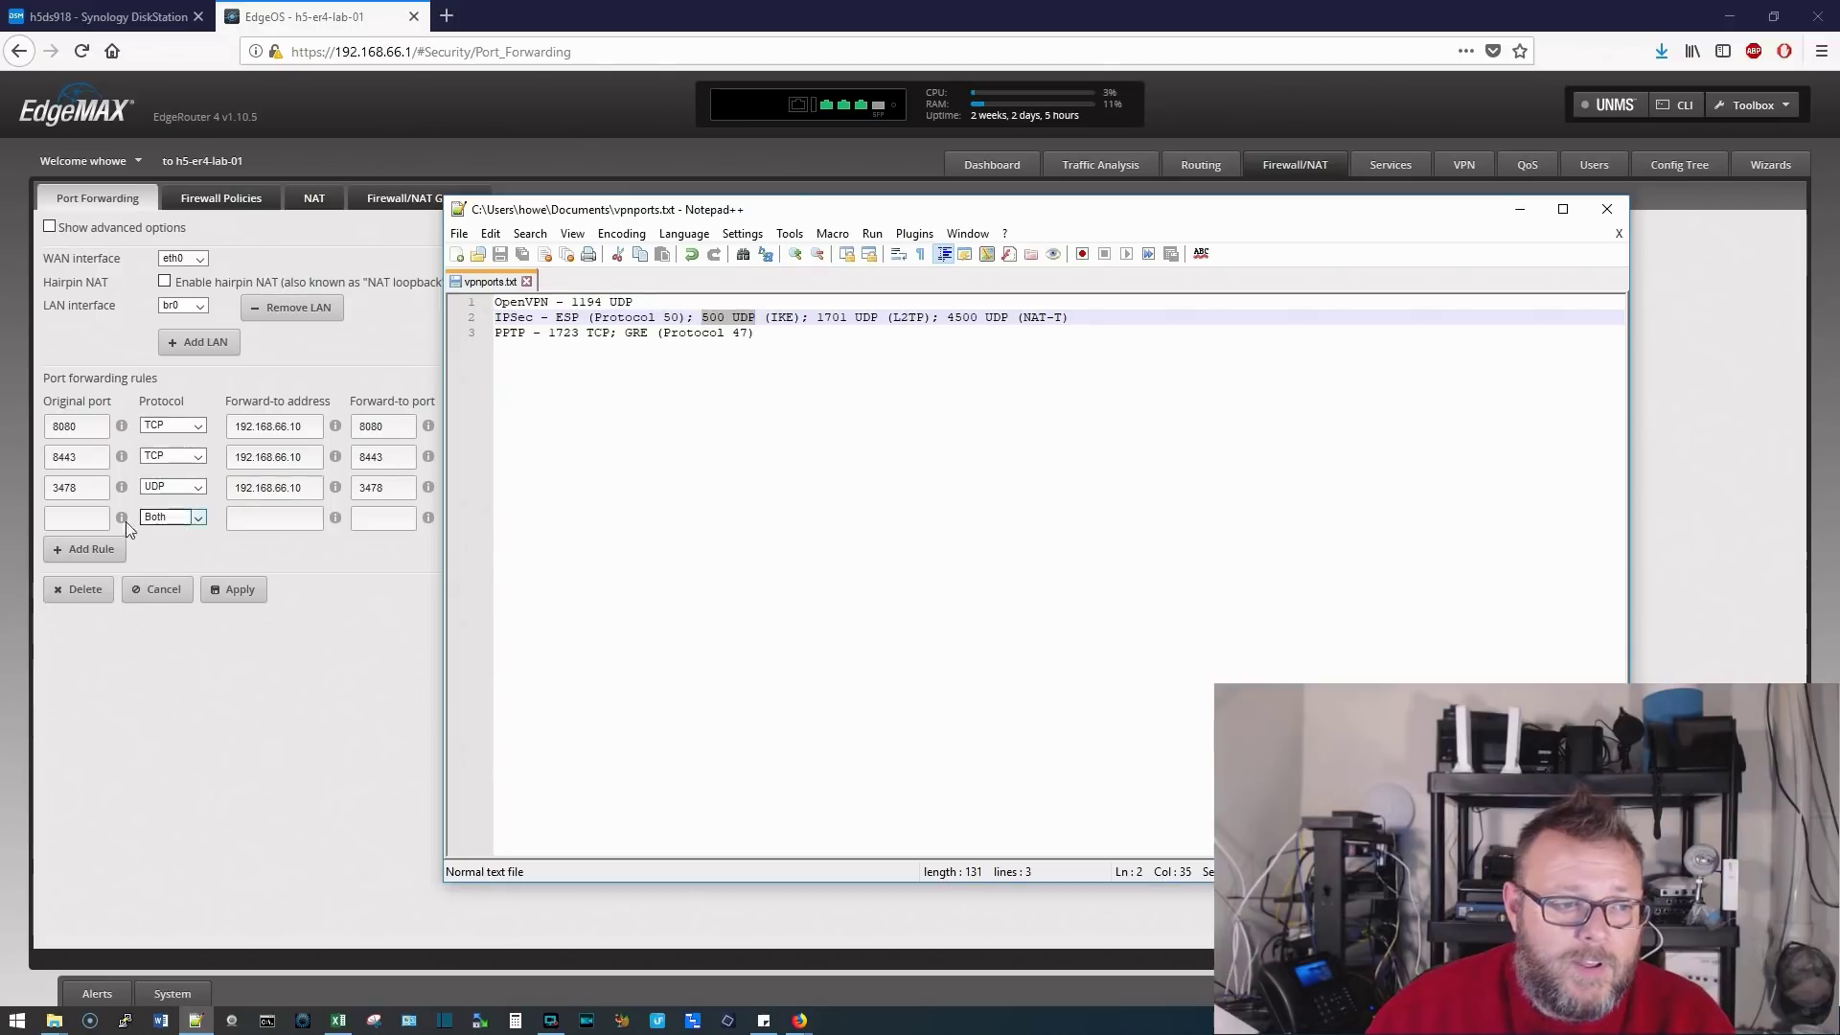
key("alt+Tab")
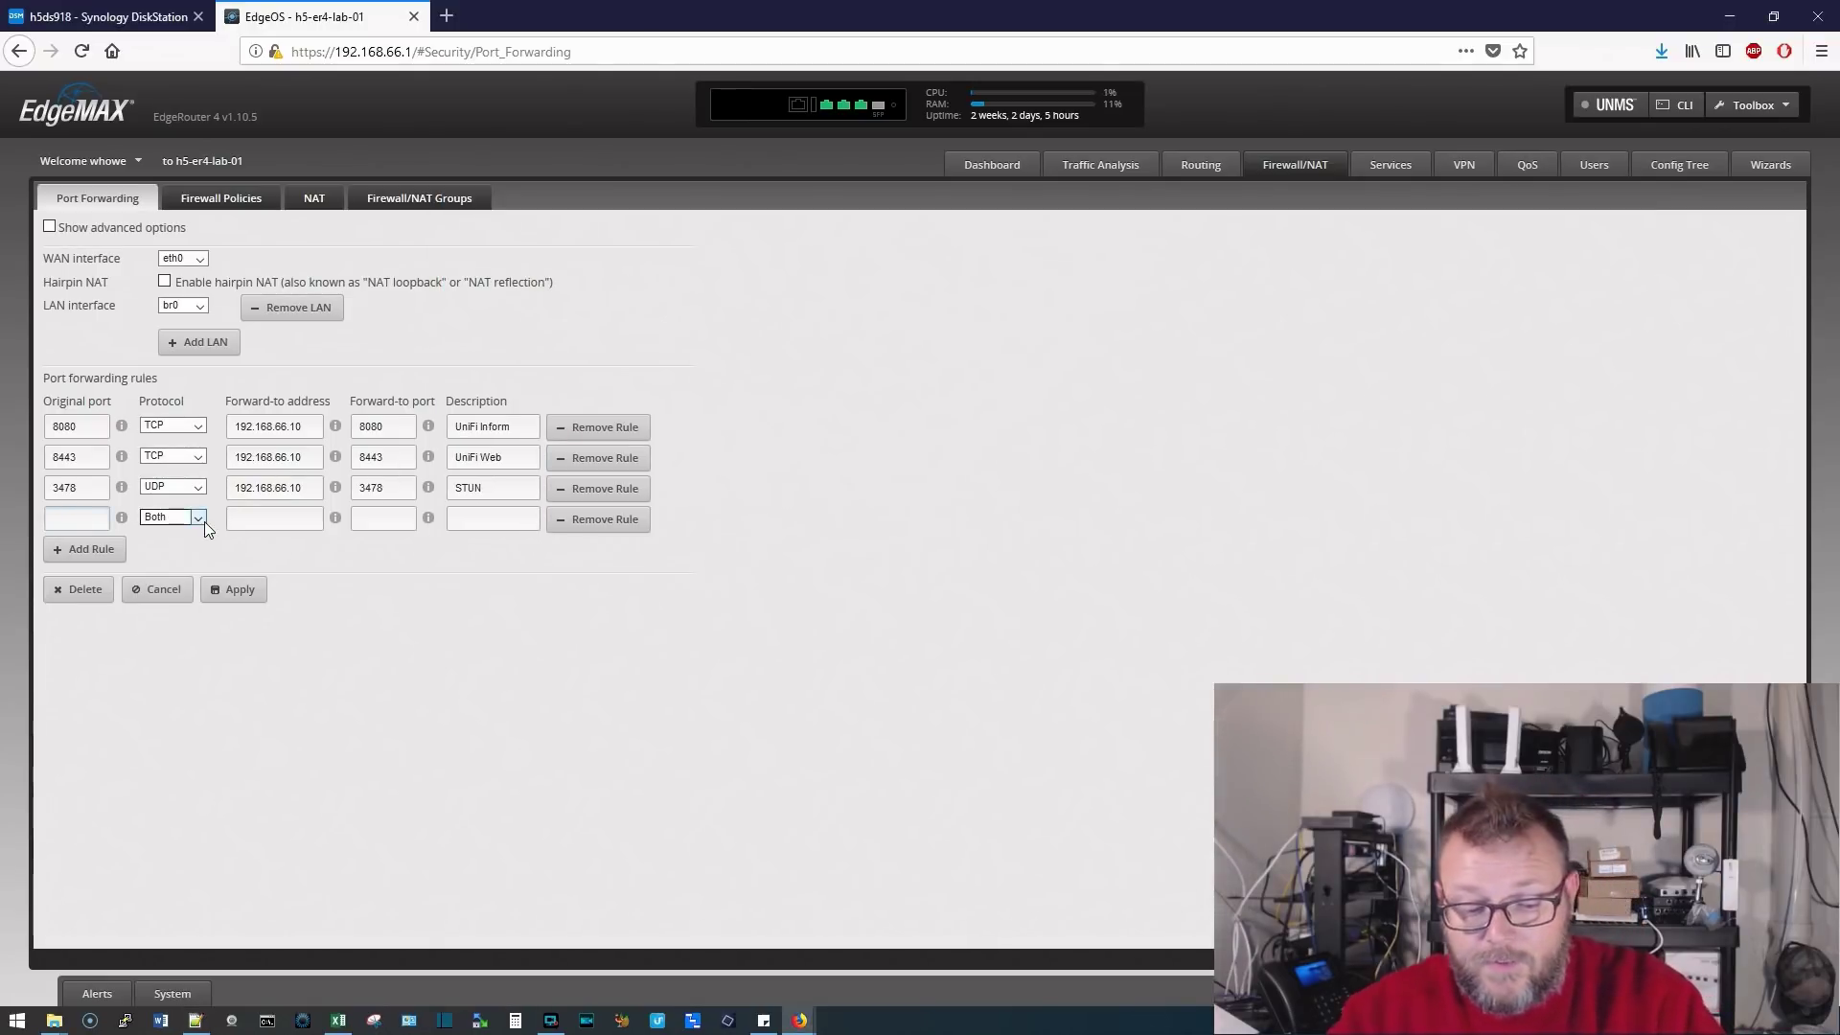
type("50")
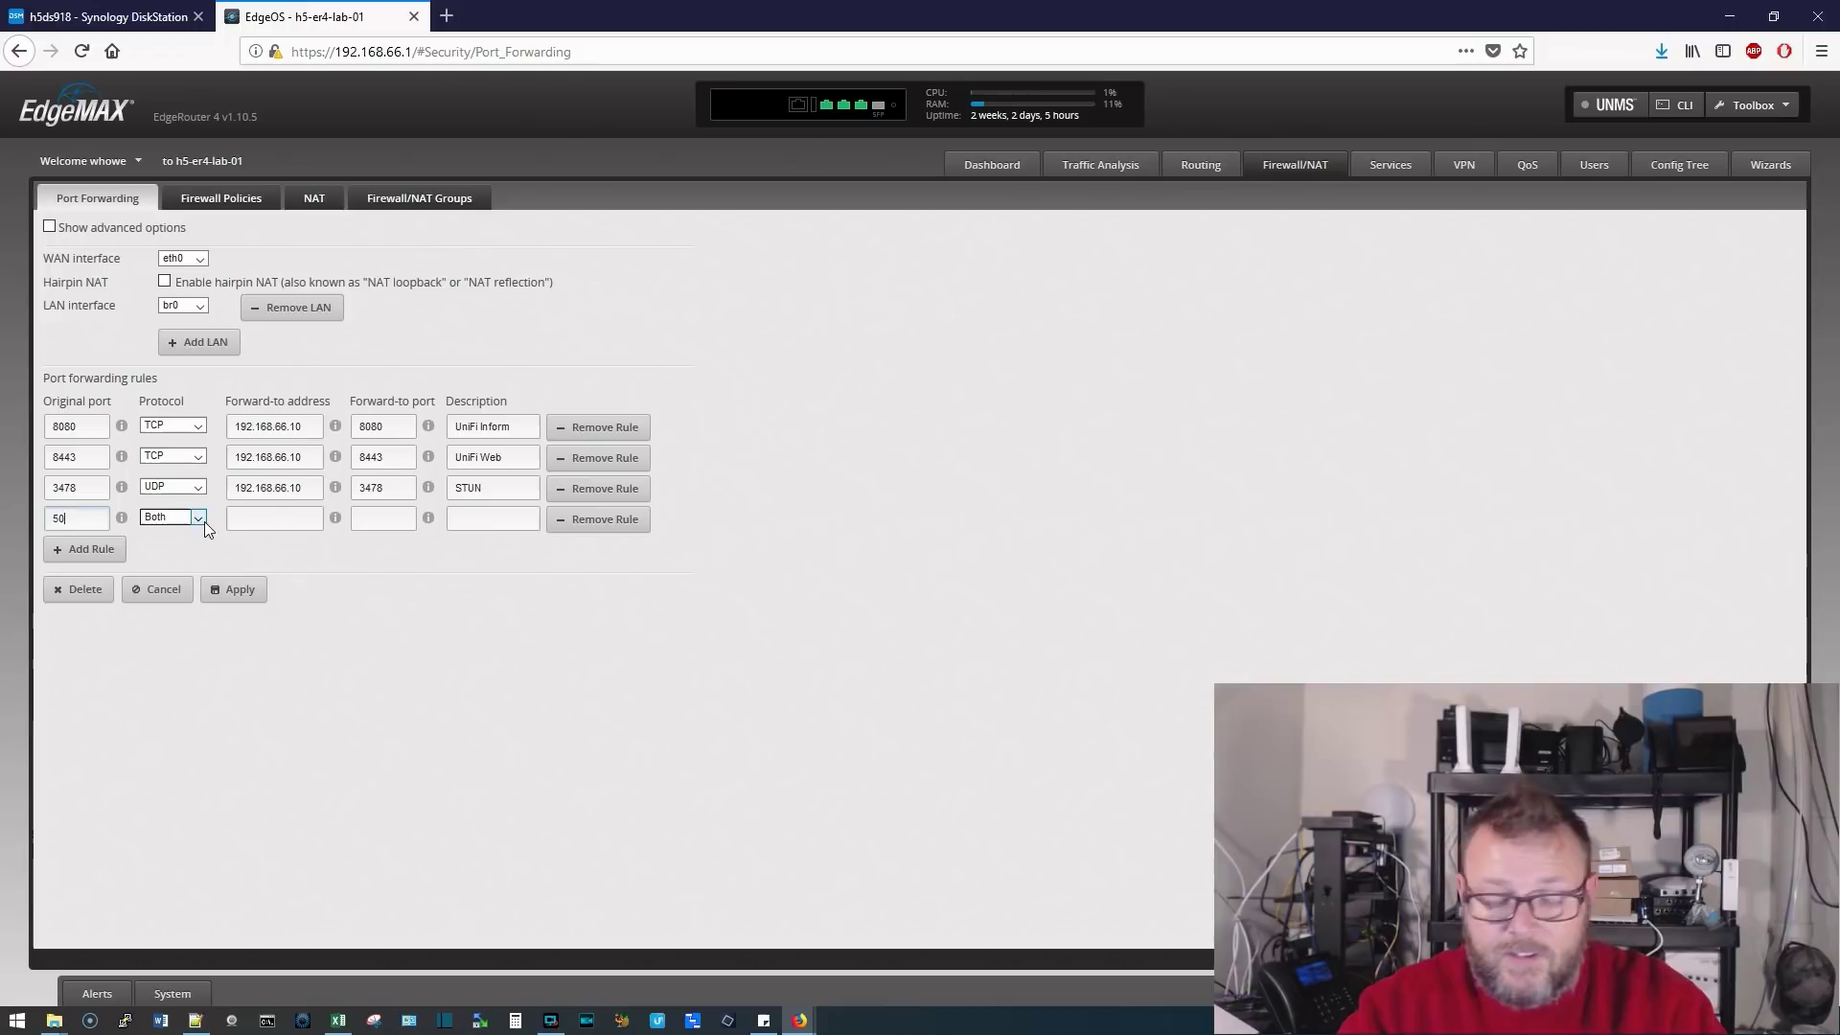
key("BackSpace")
key("BackSpace")
left_click(196, 1021)
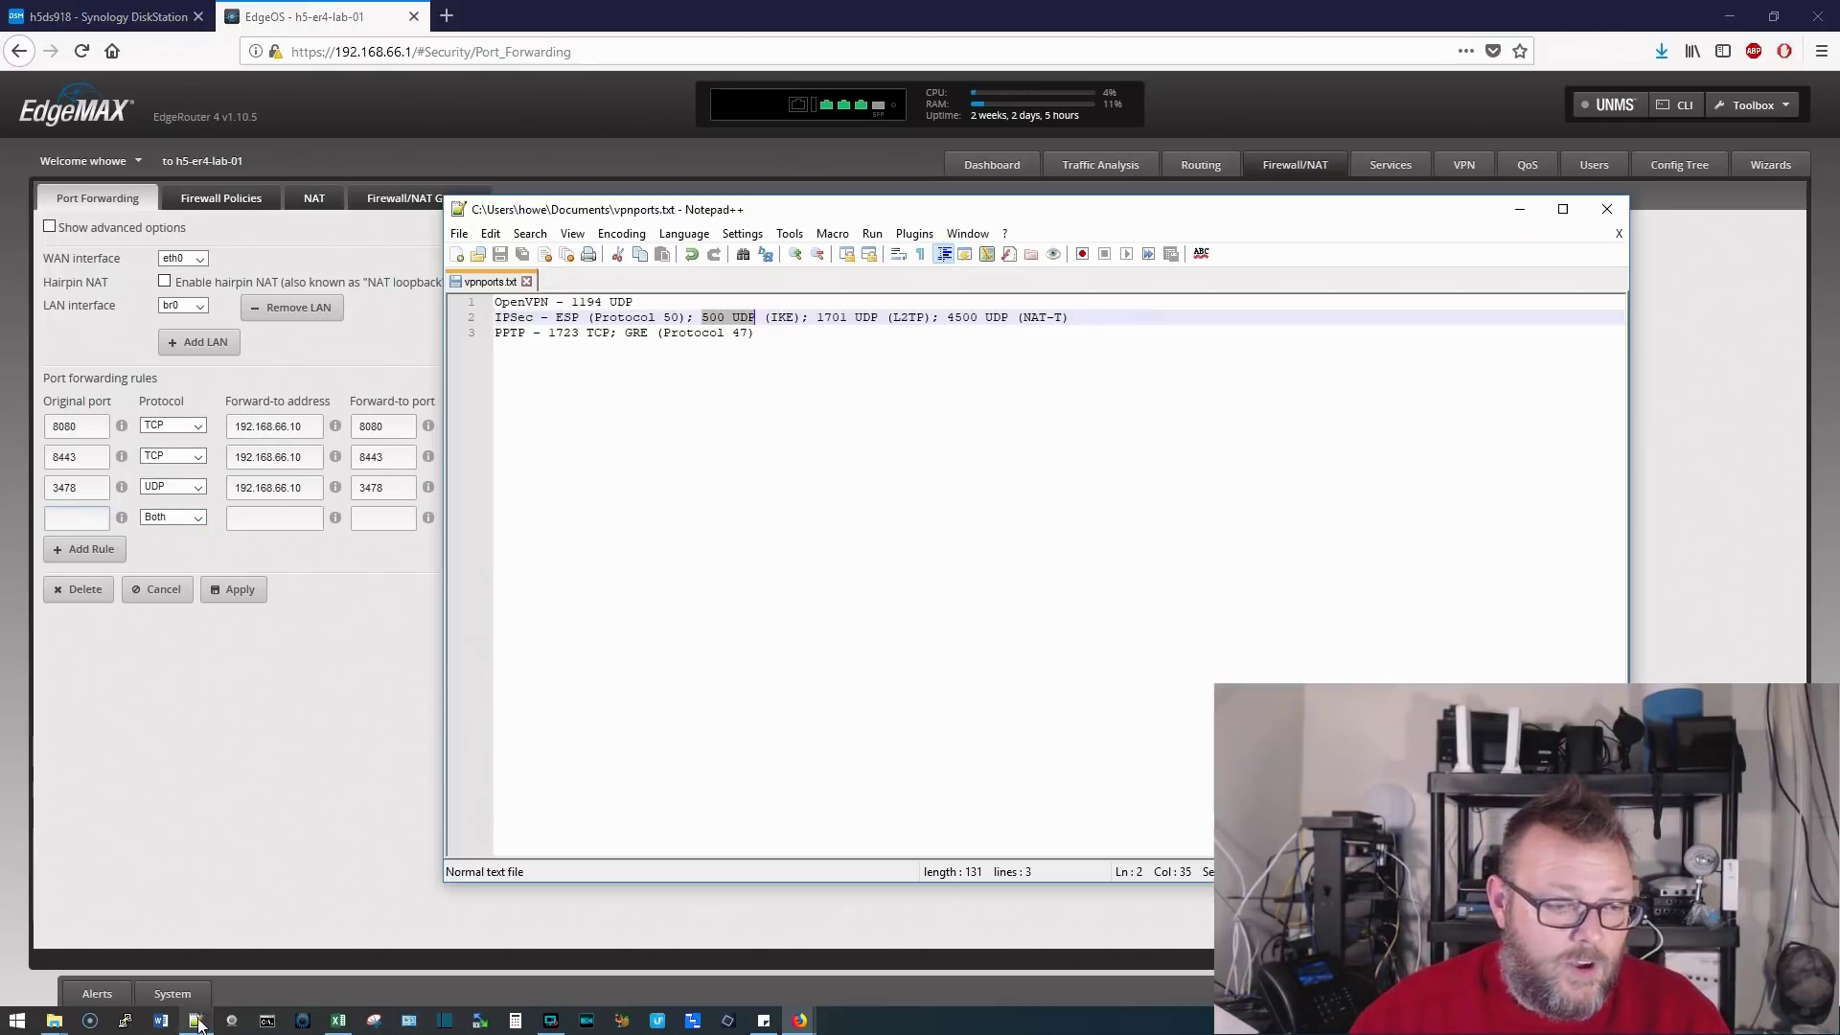
left_click(85, 522)
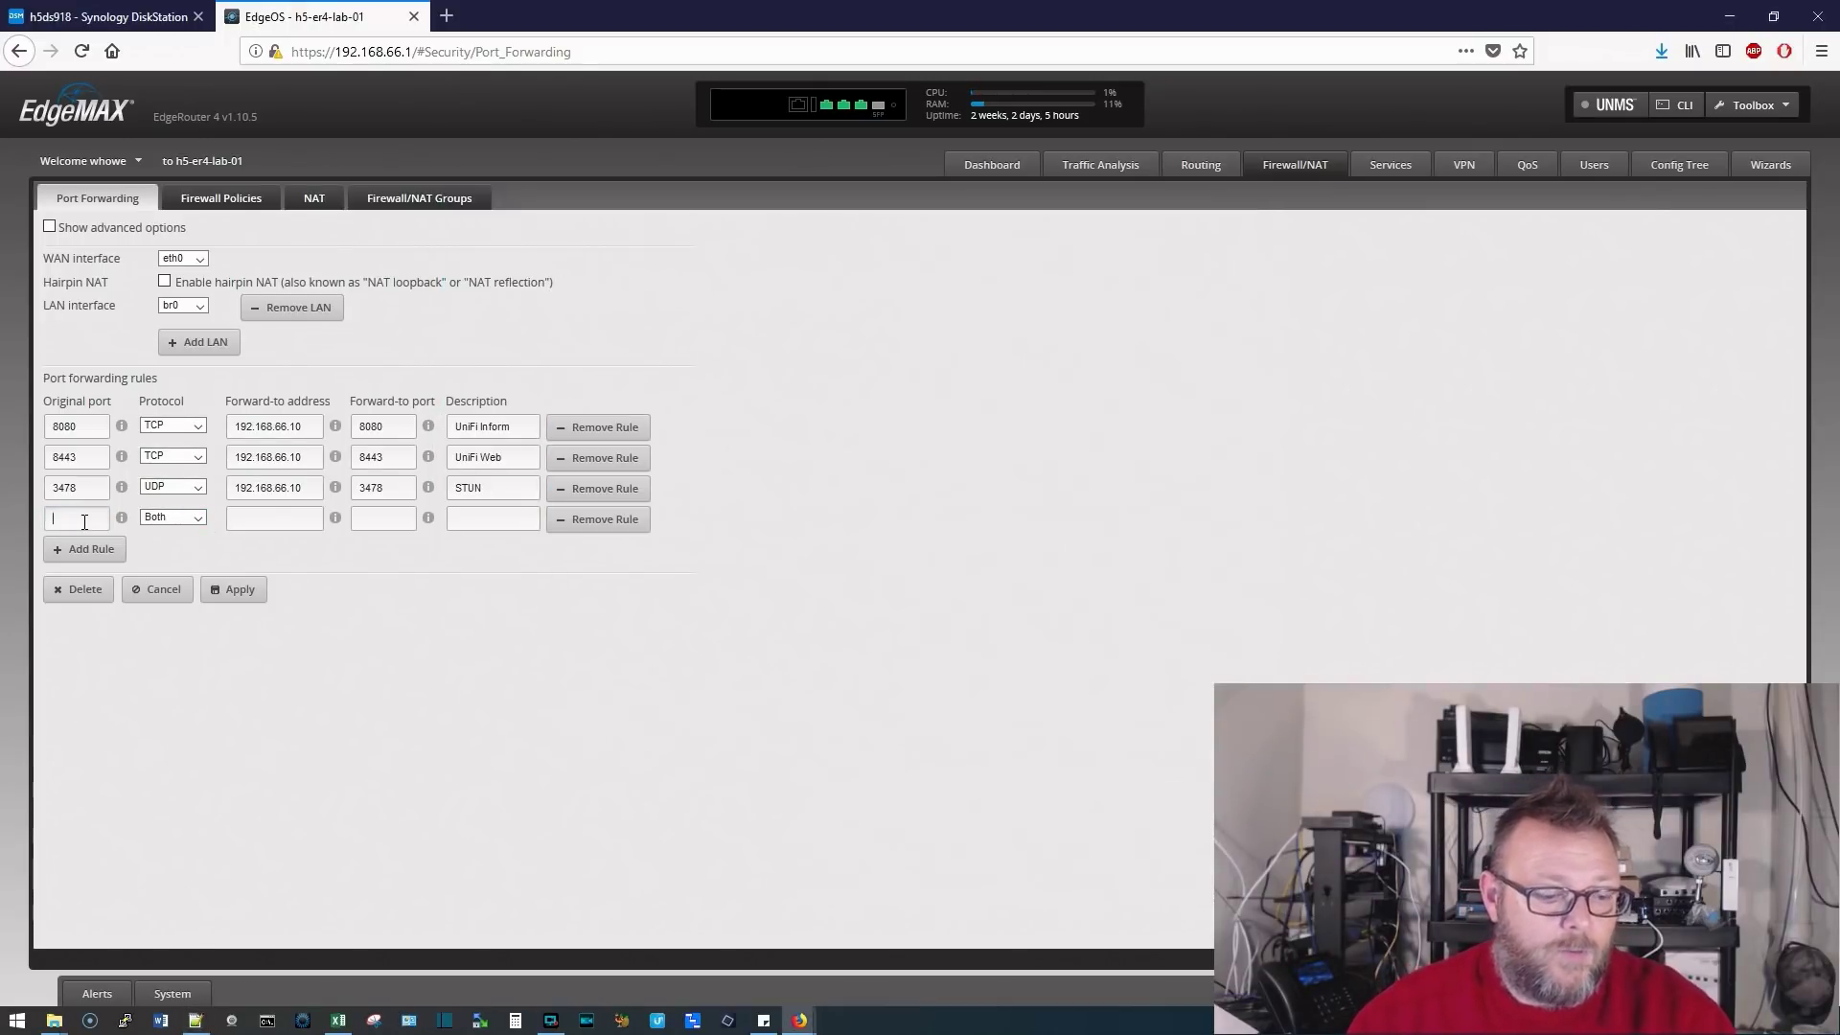
type("1194")
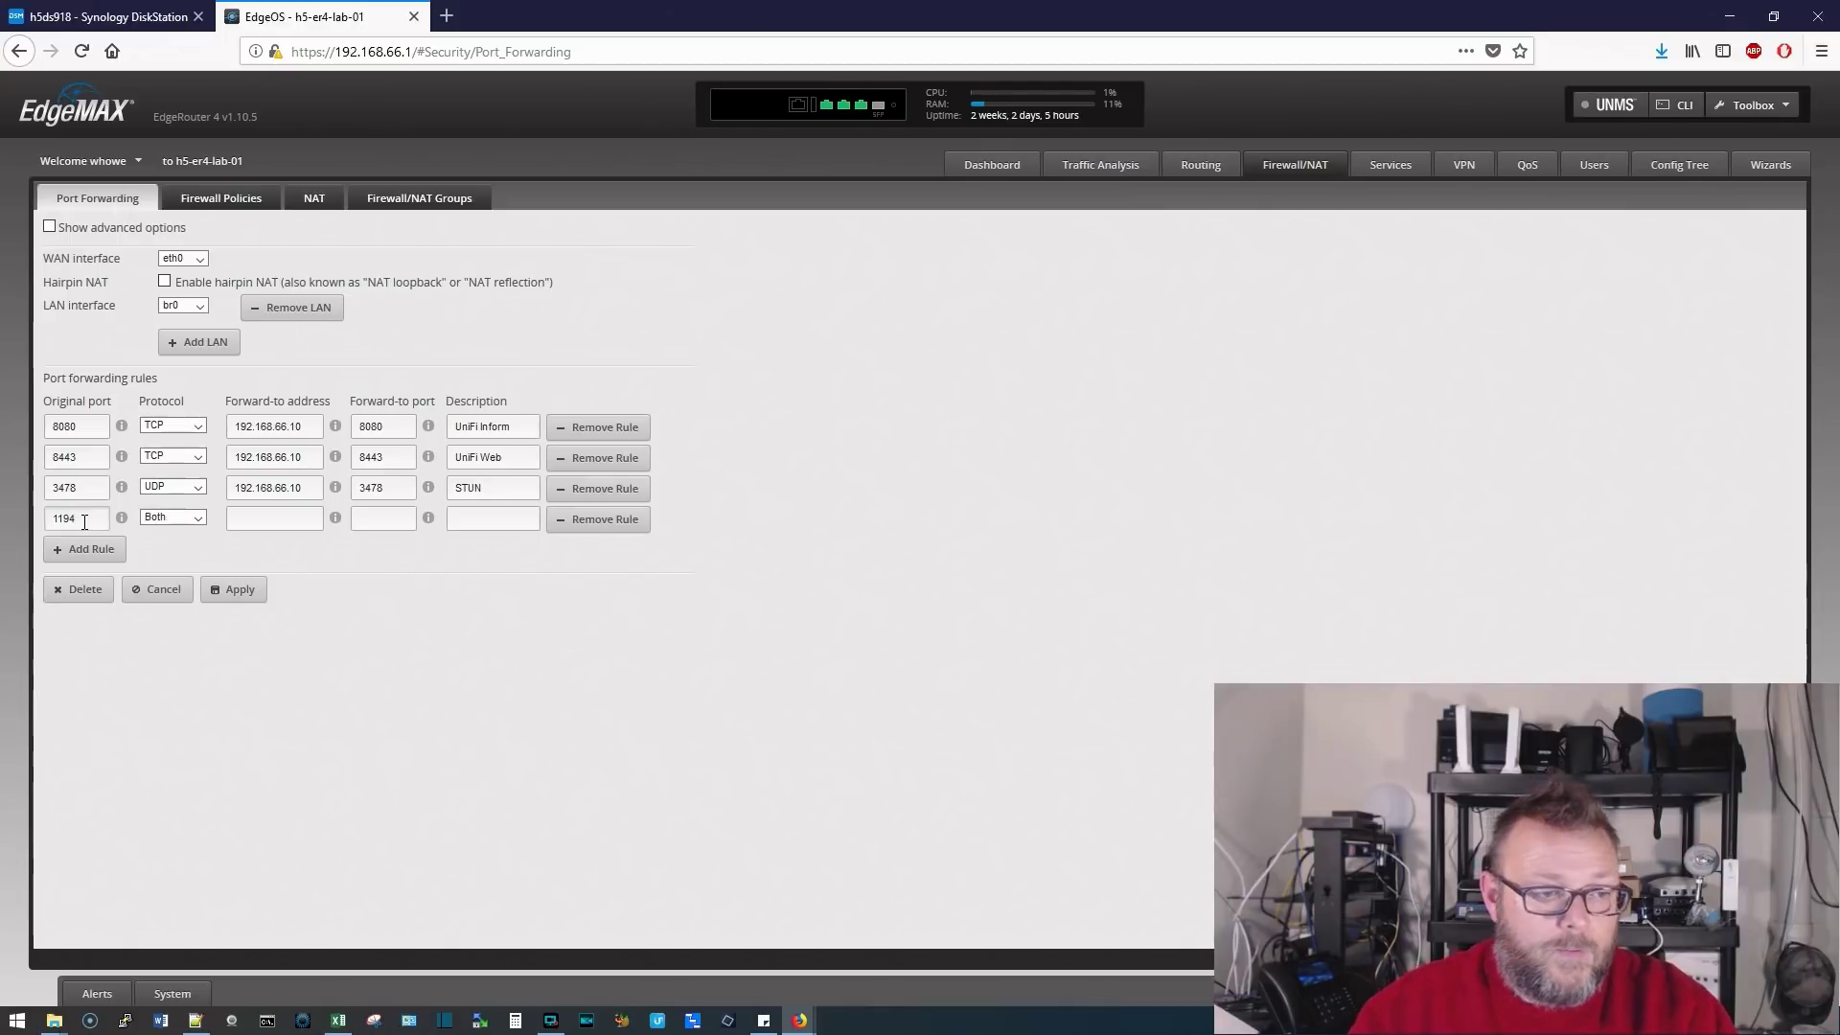
Set the rule to UDP, forwarding to 192.168.66.7 port 1194, described OpenVPN, and apply.
left_click(187, 523)
left_click(181, 554)
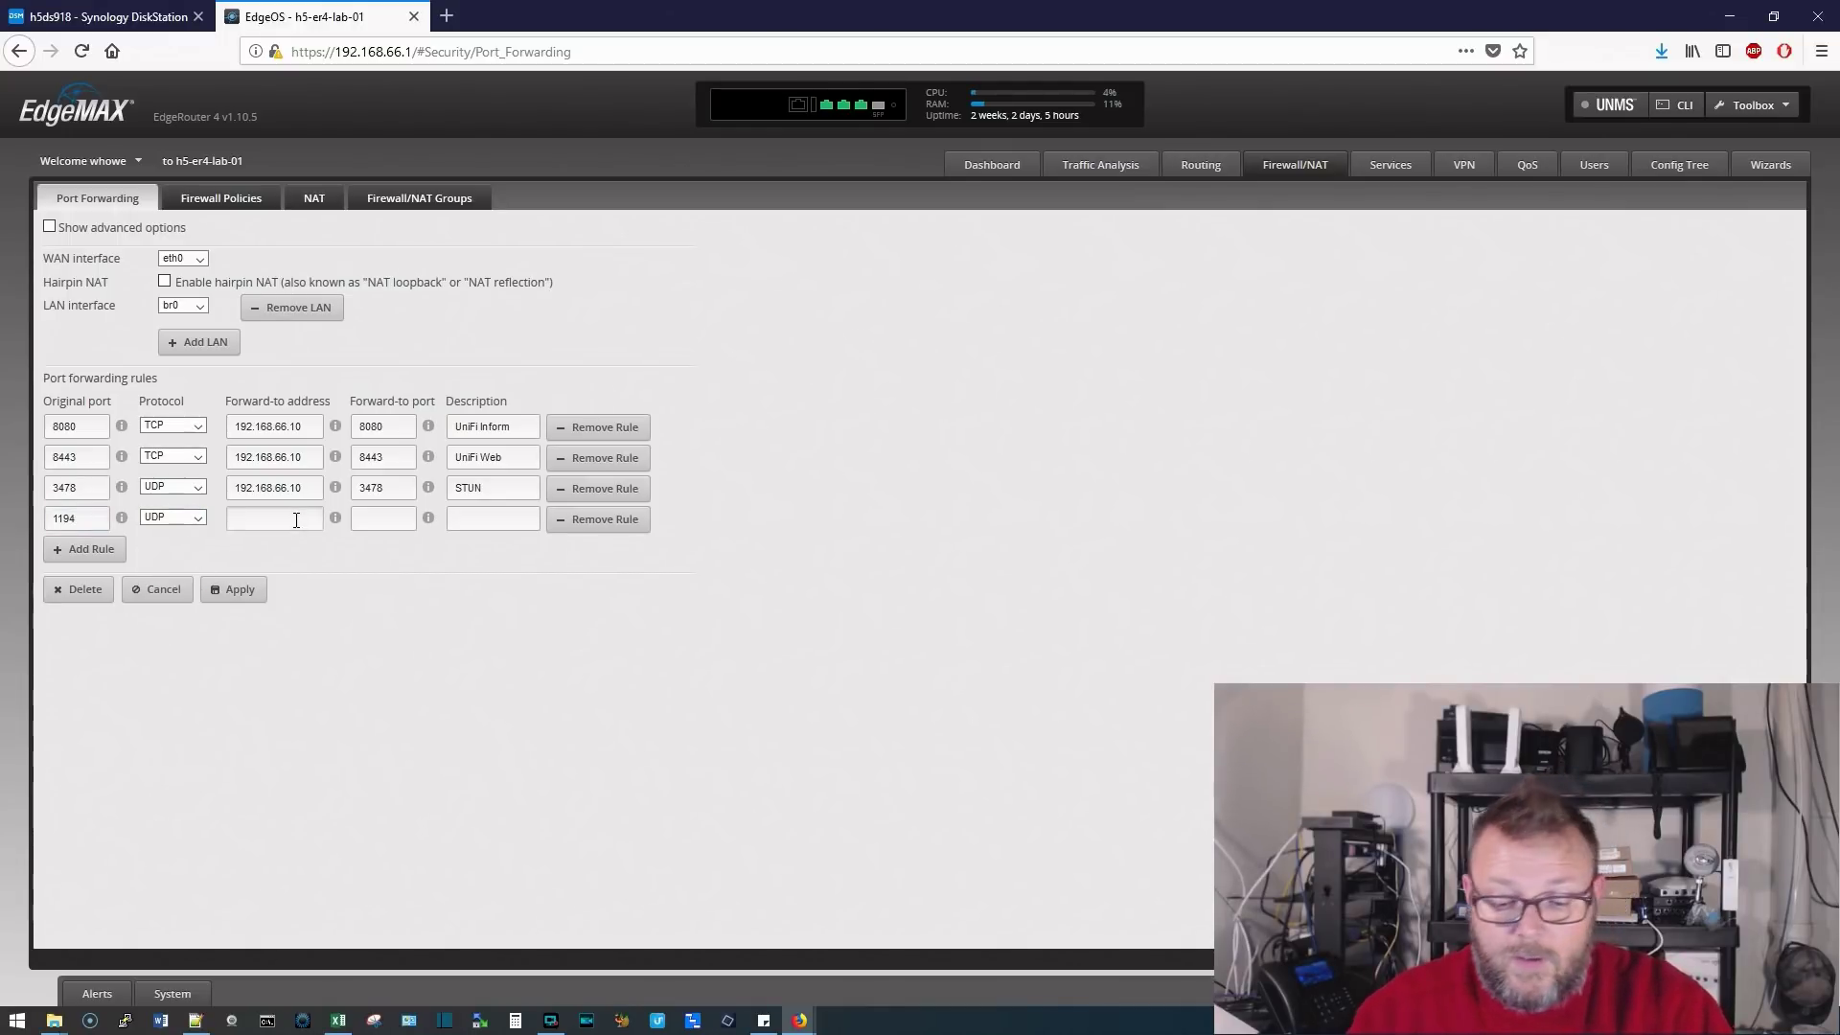
type("192.168.66")
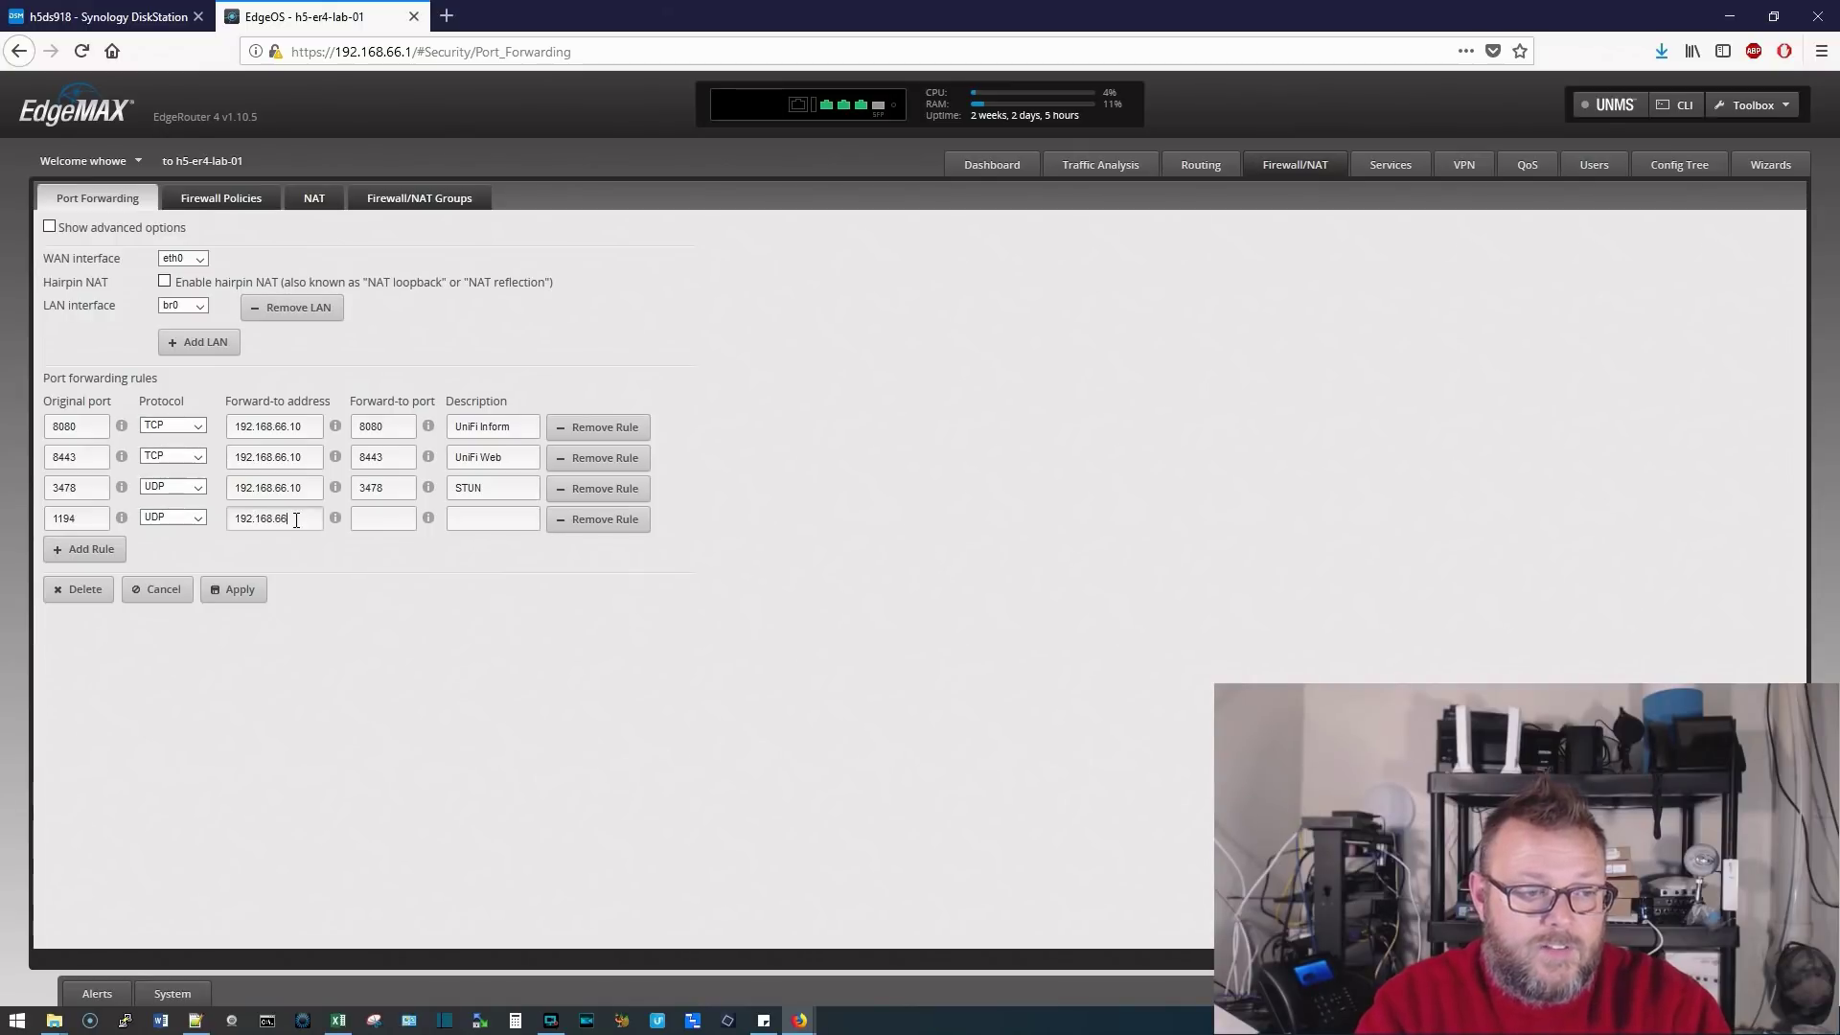
type("1")
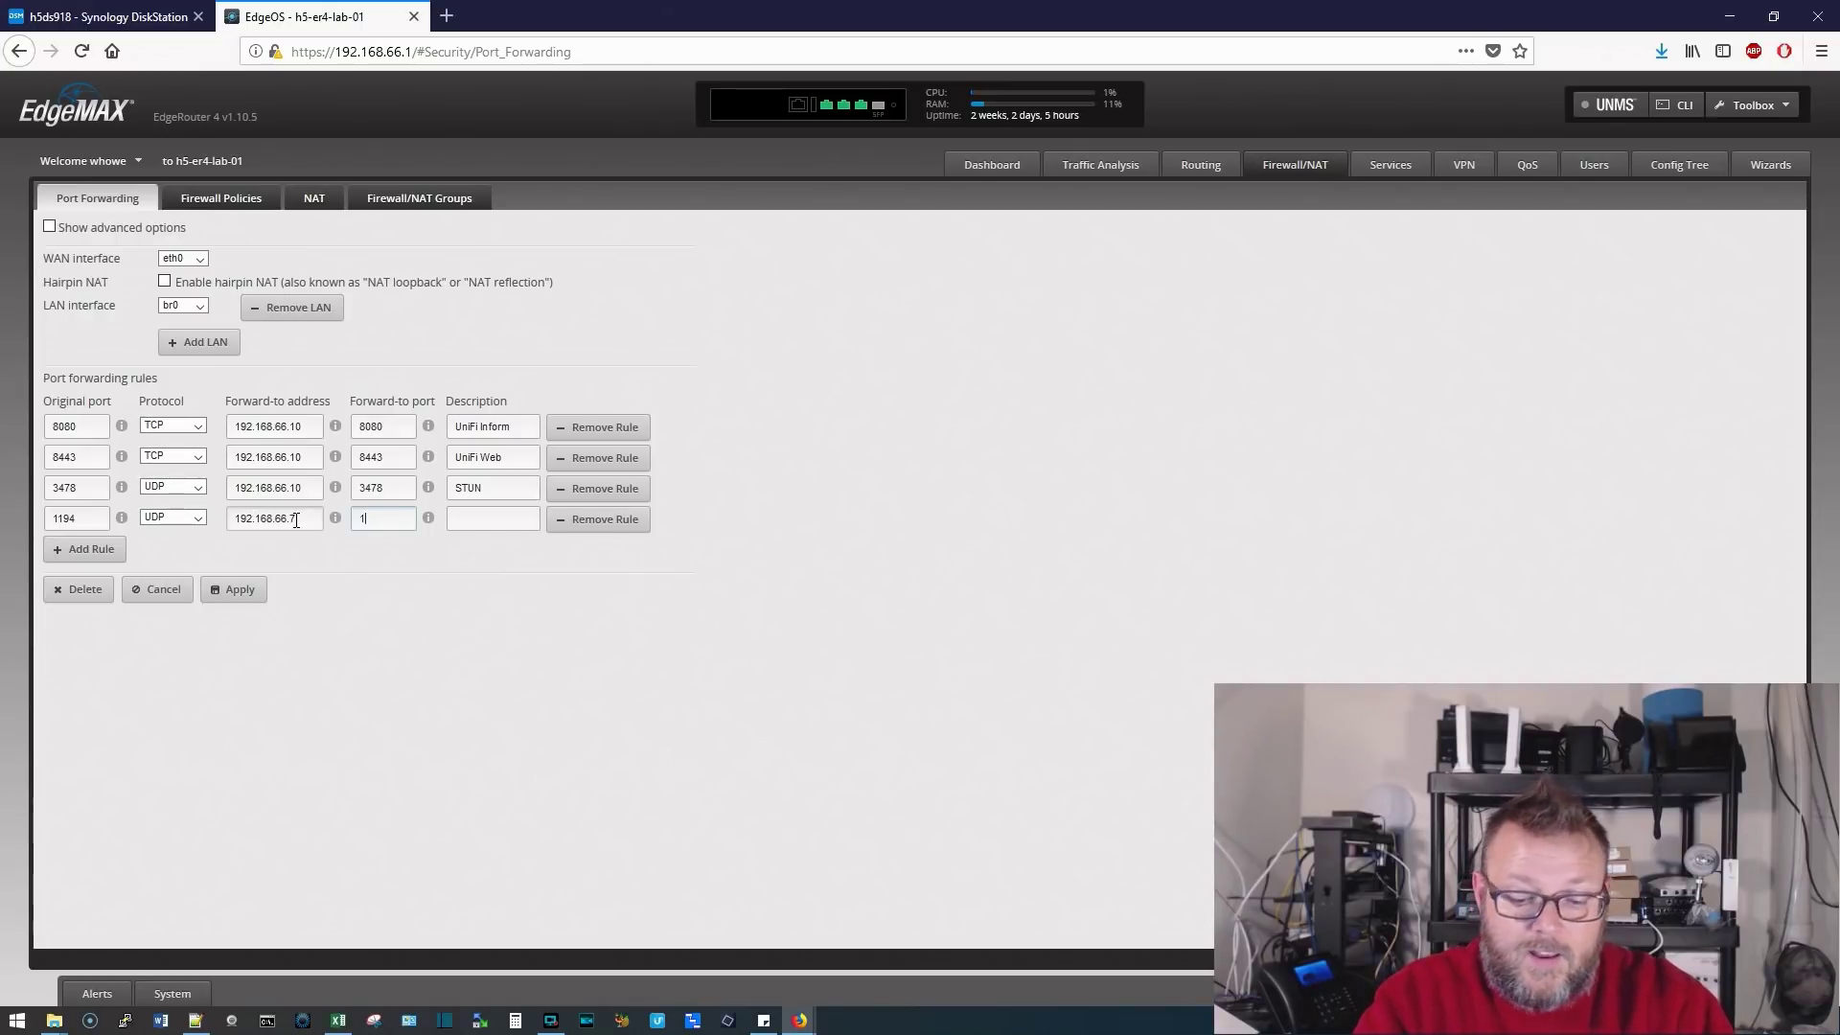
type("Op")
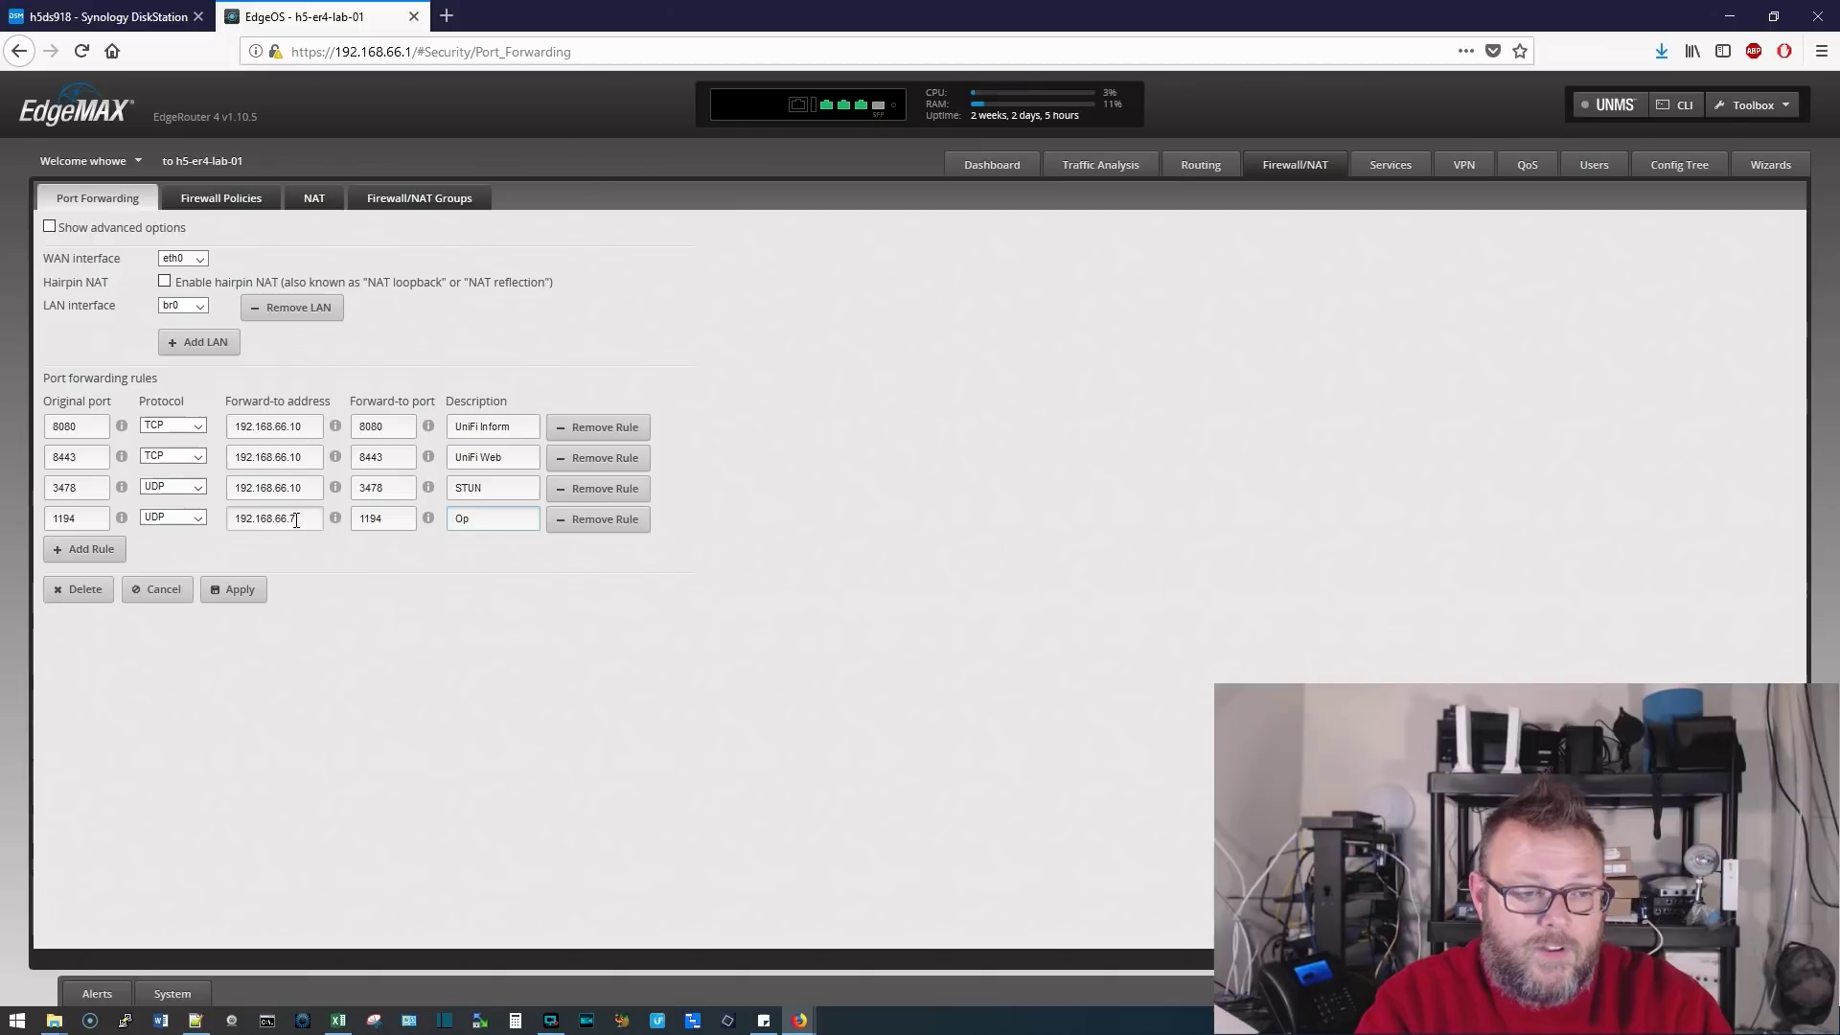
type("enVPN")
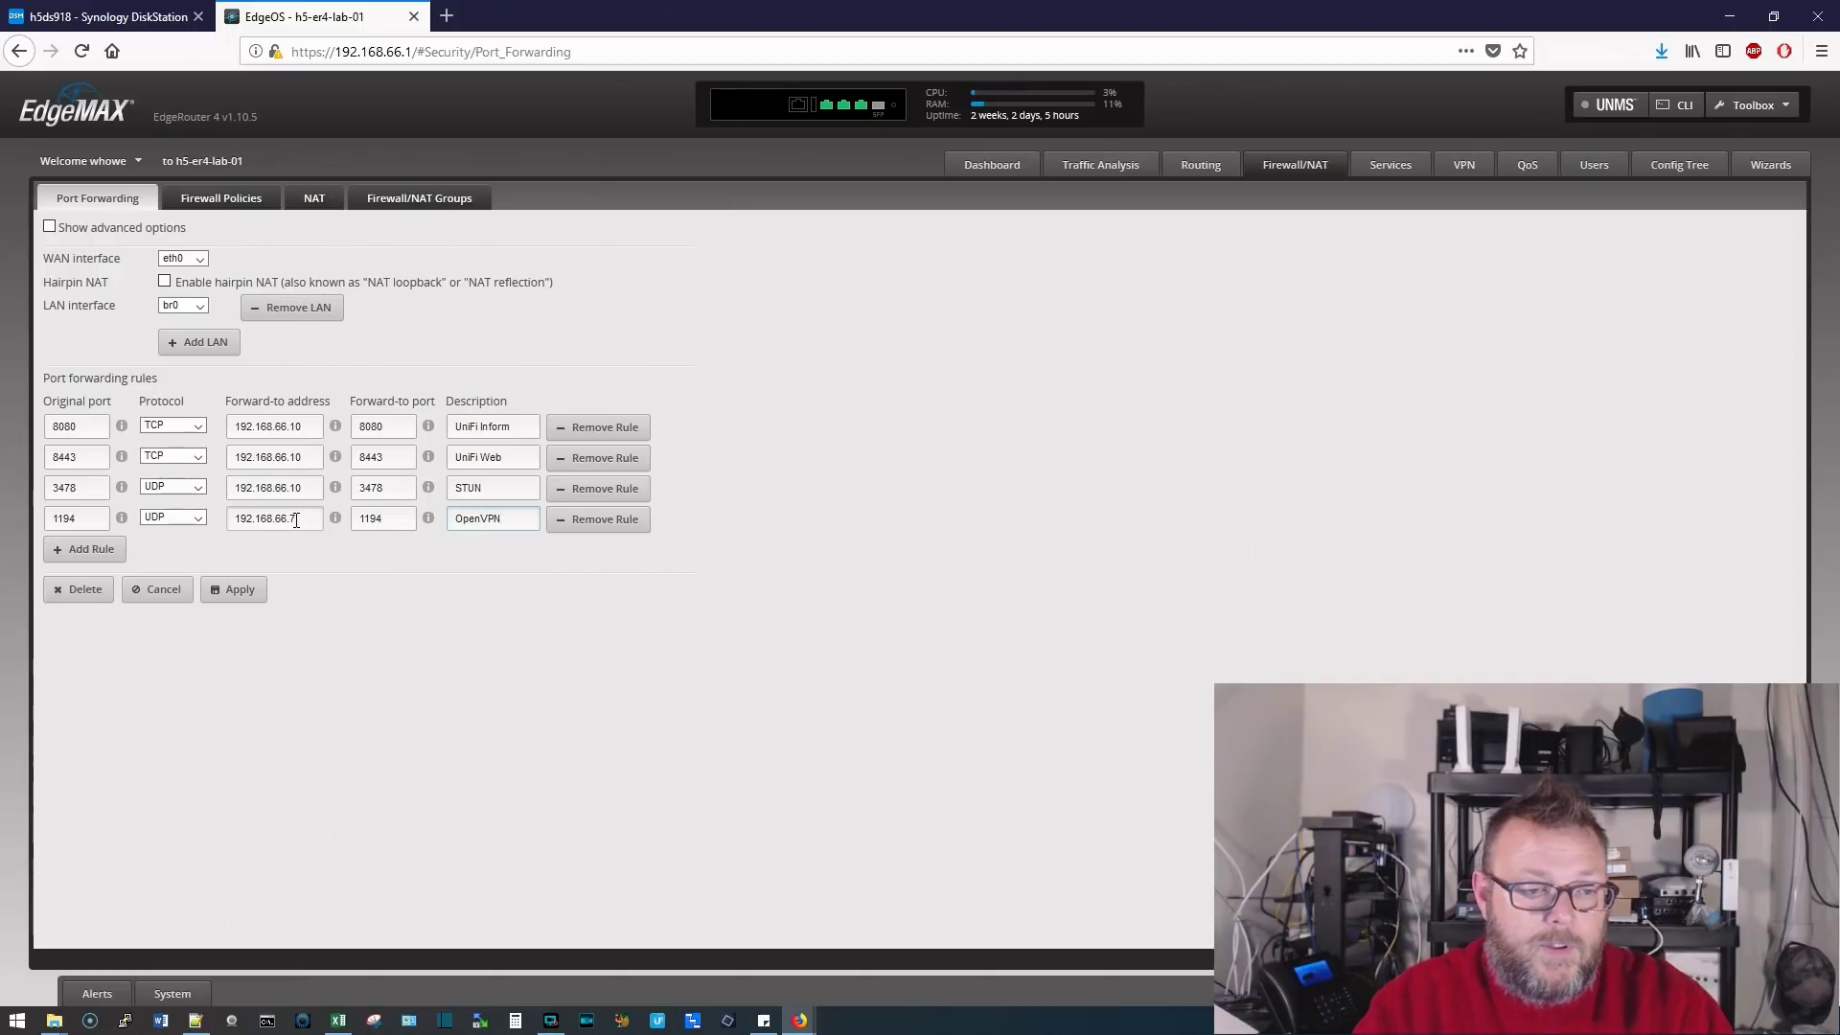
left_click(239, 588)
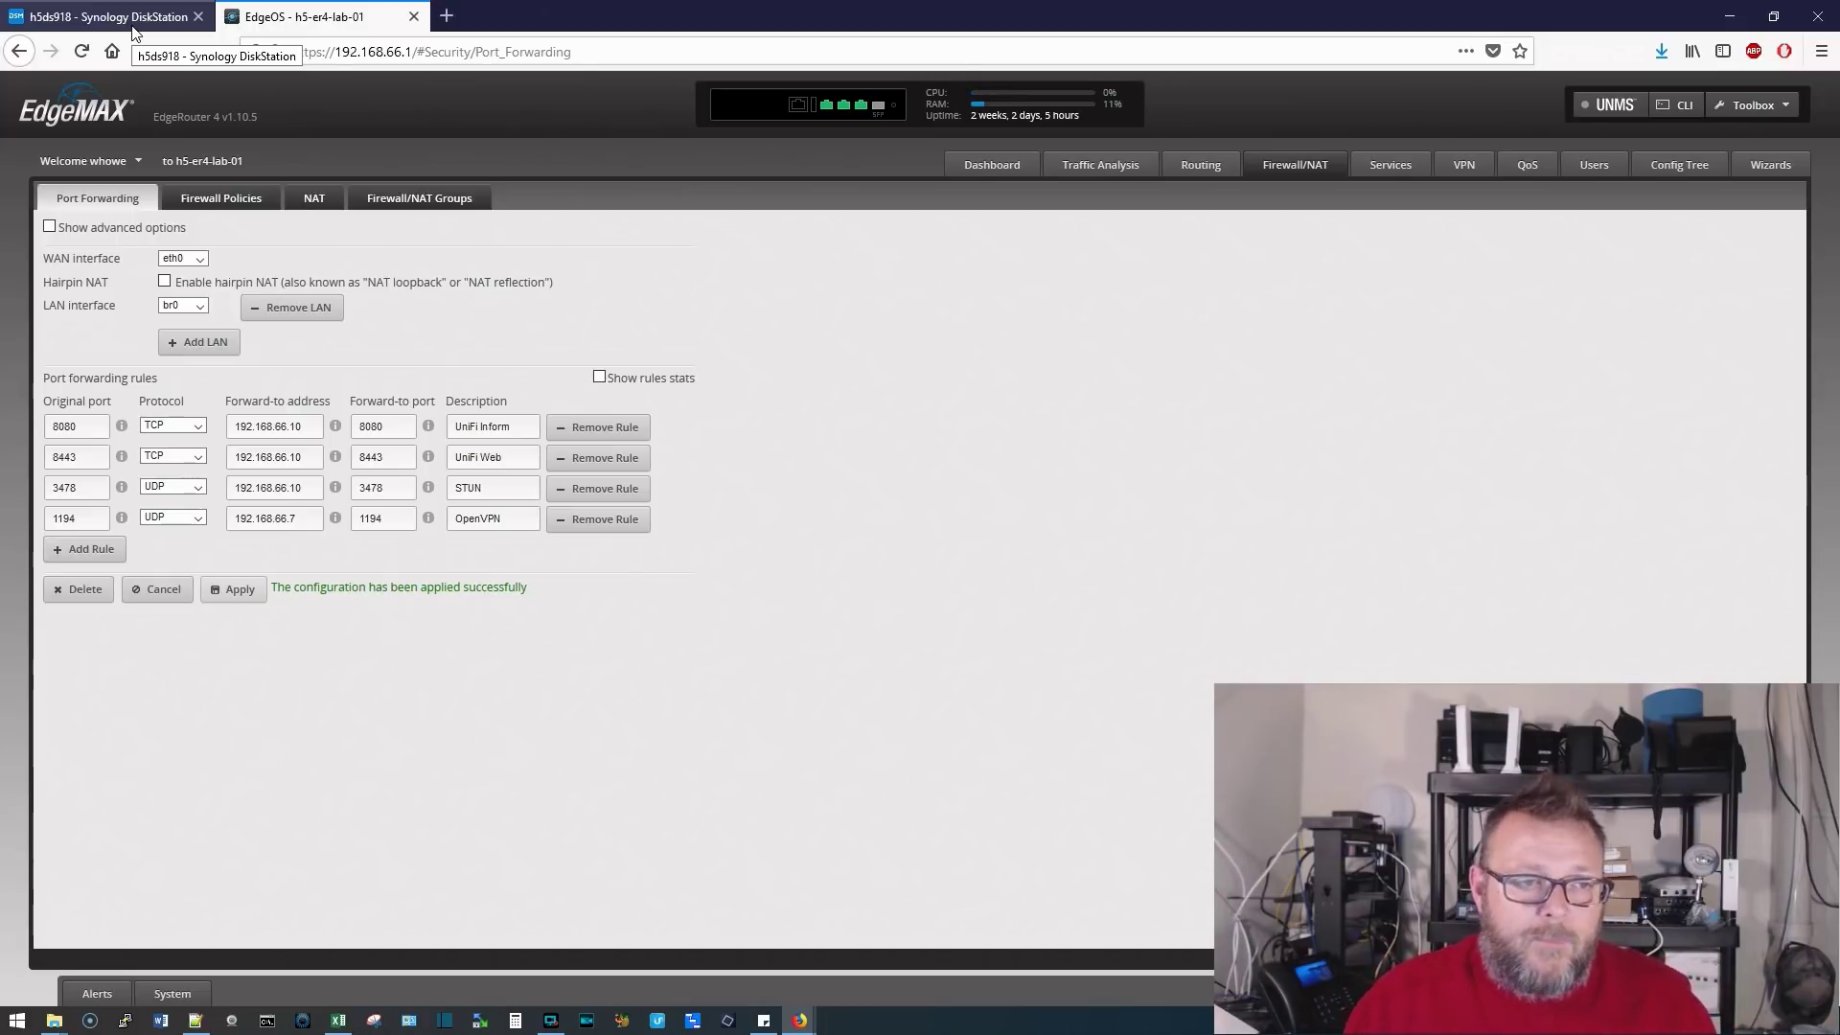
Return to the Synology DiskStation tab and view the L2TP/IPSec form with MS-CHAP v2 and 10.2.0.0 range.
left_click(129, 18)
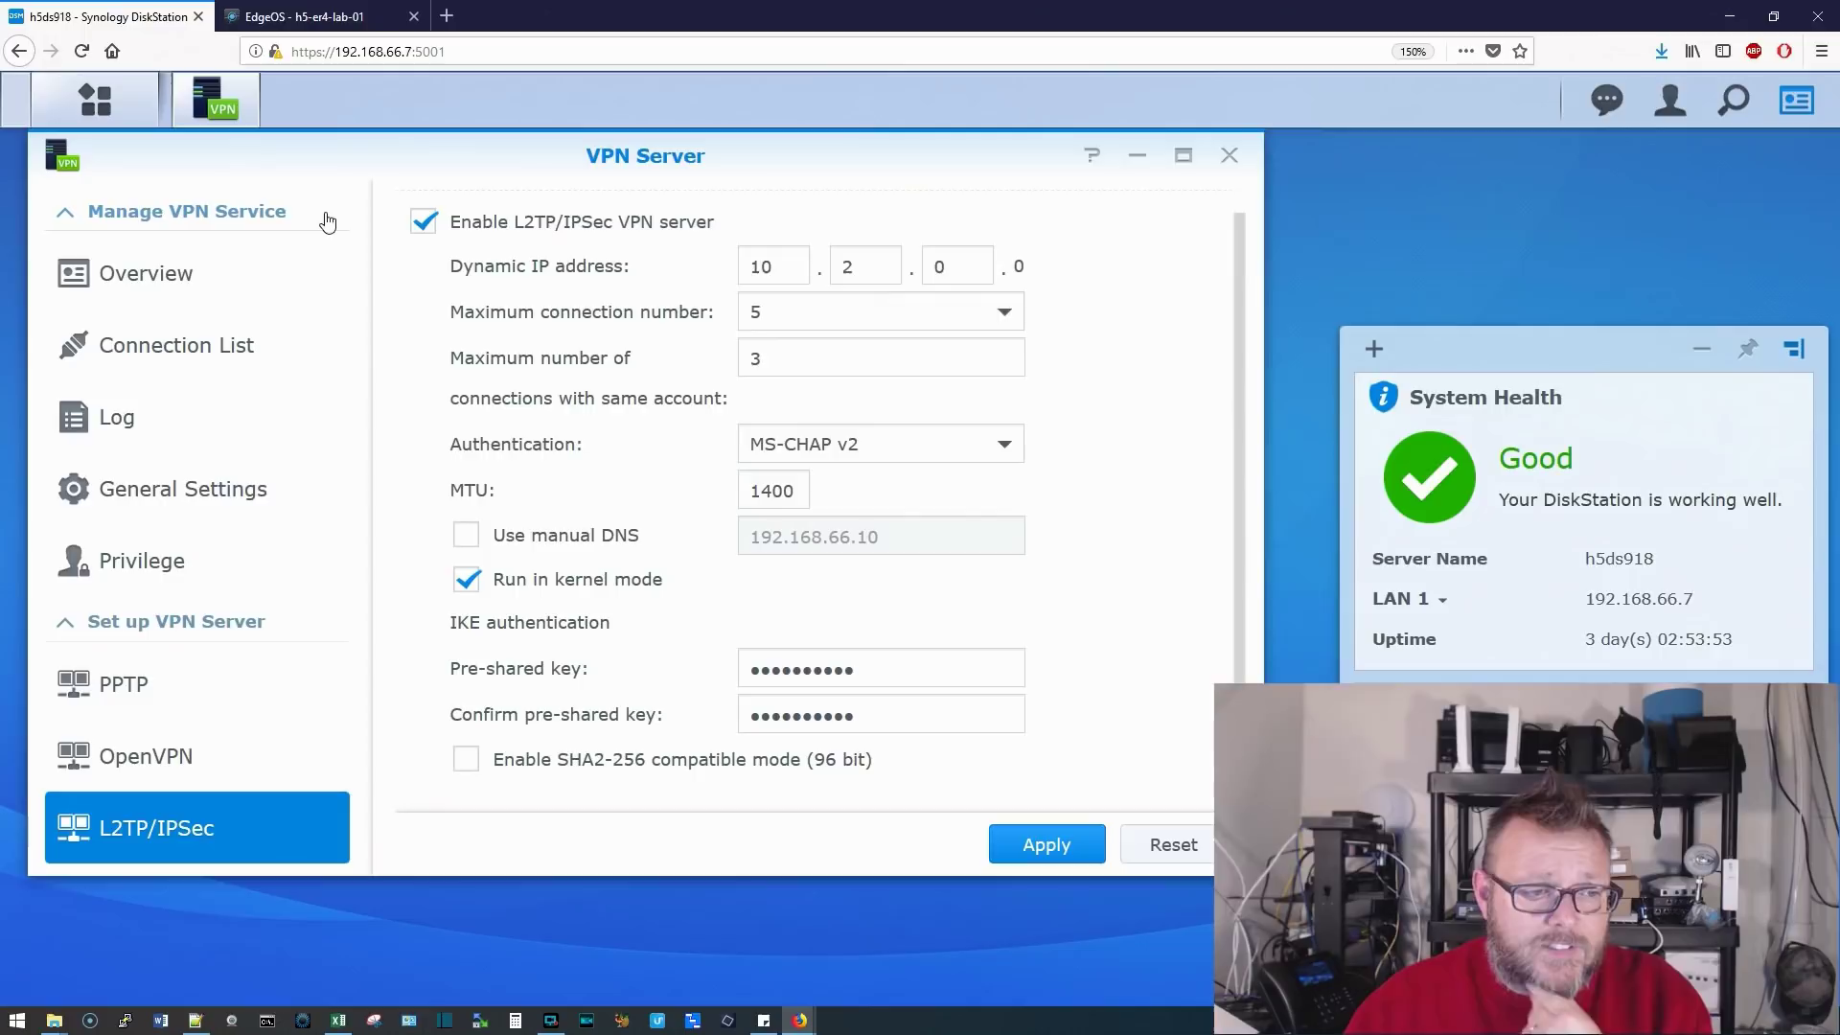
scroll(793, 643, "up", 1)
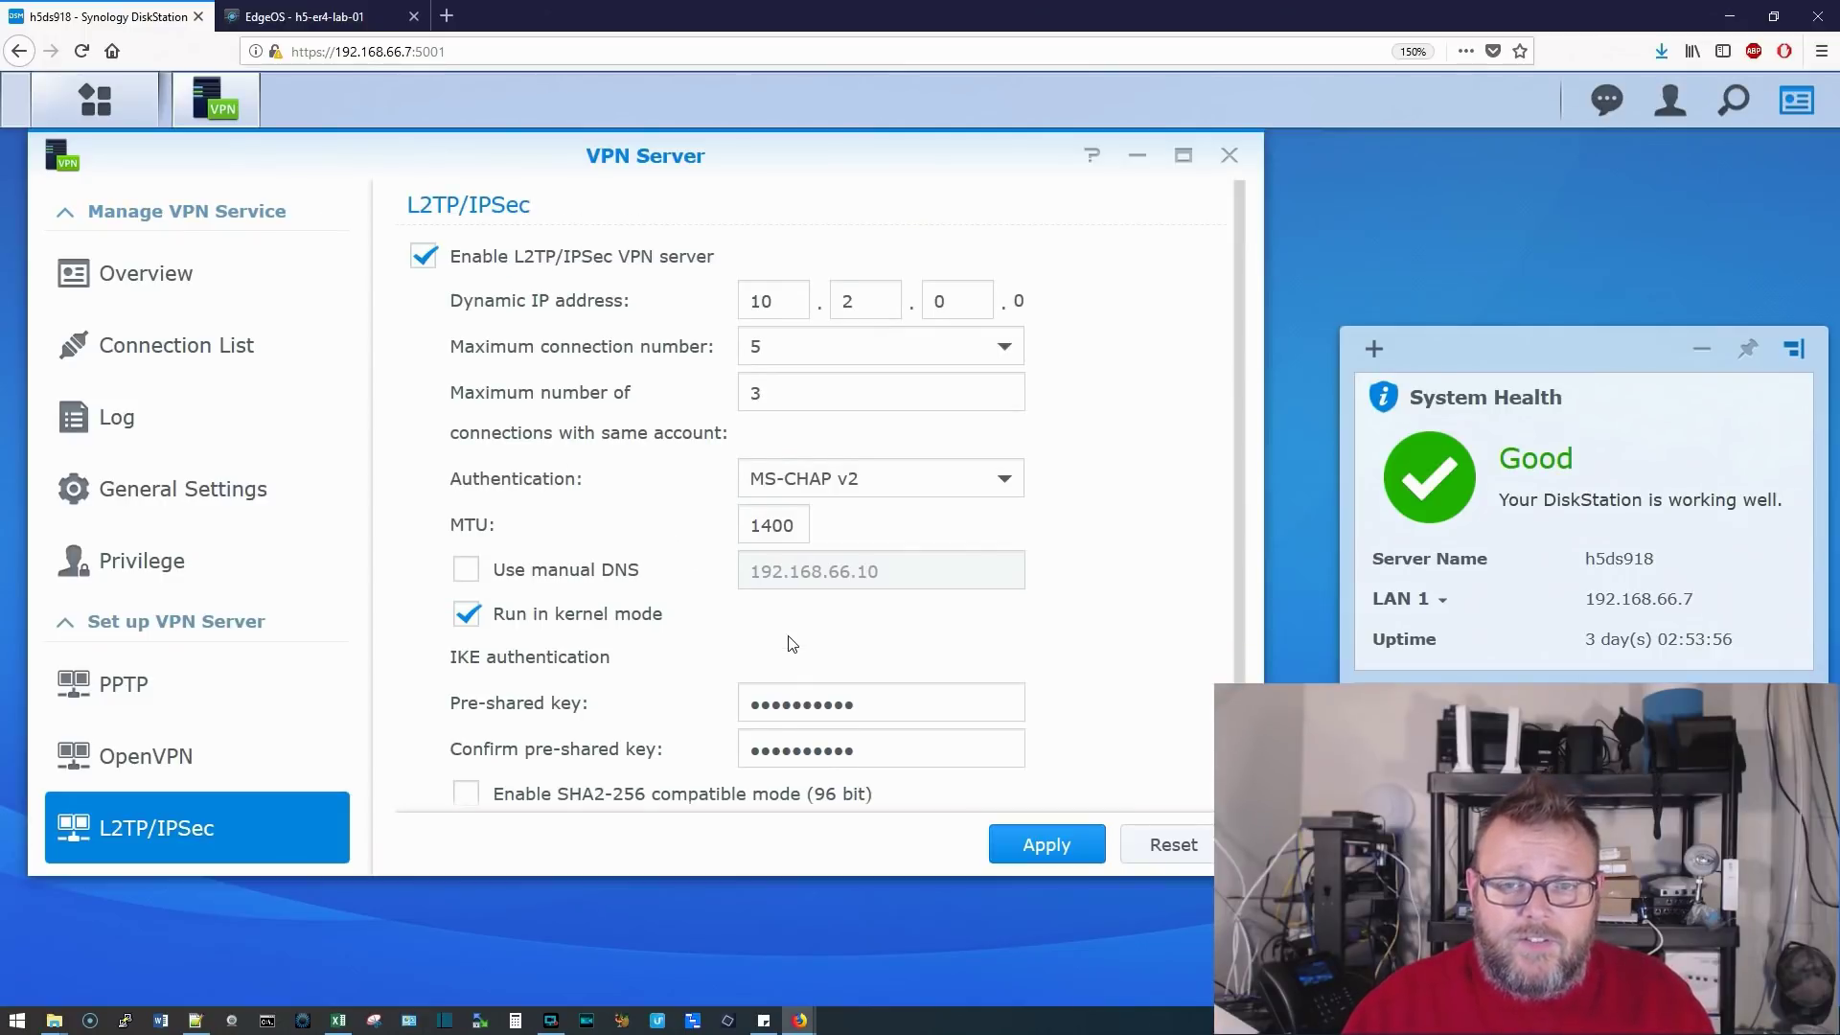
scroll(793, 643, "down", 1)
scroll(792, 643, "up", 1)
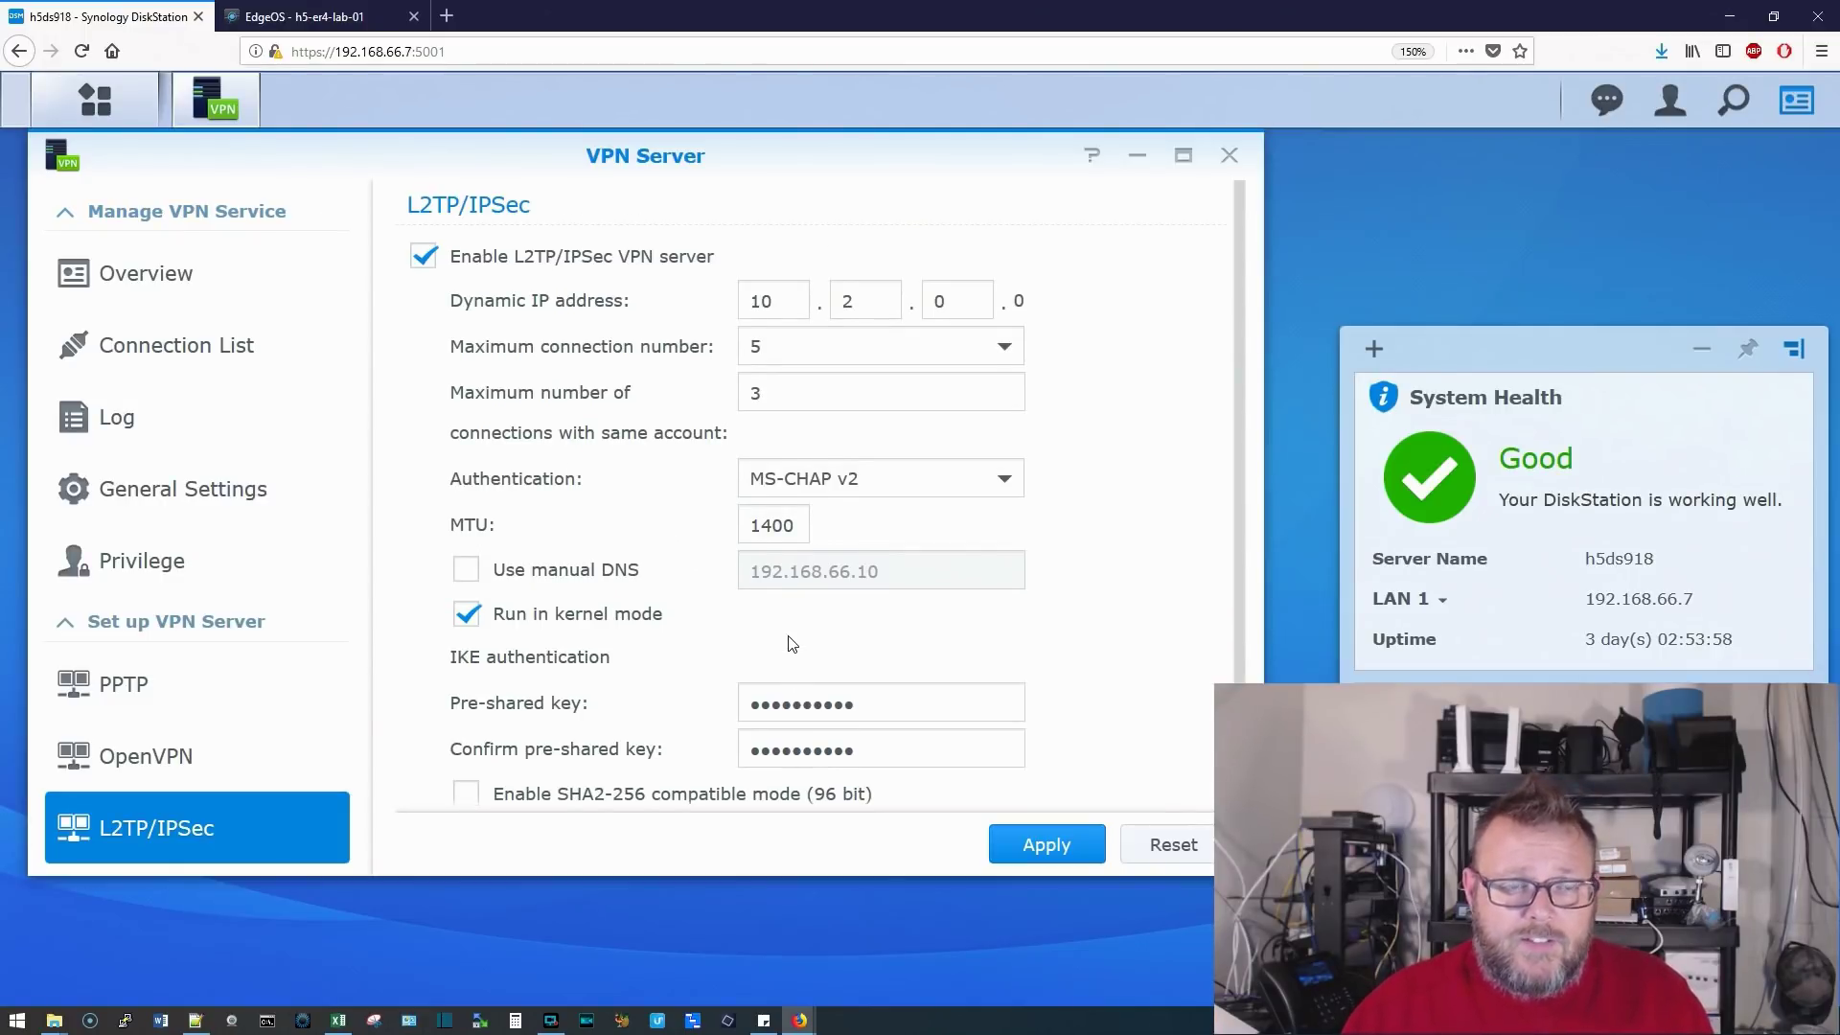